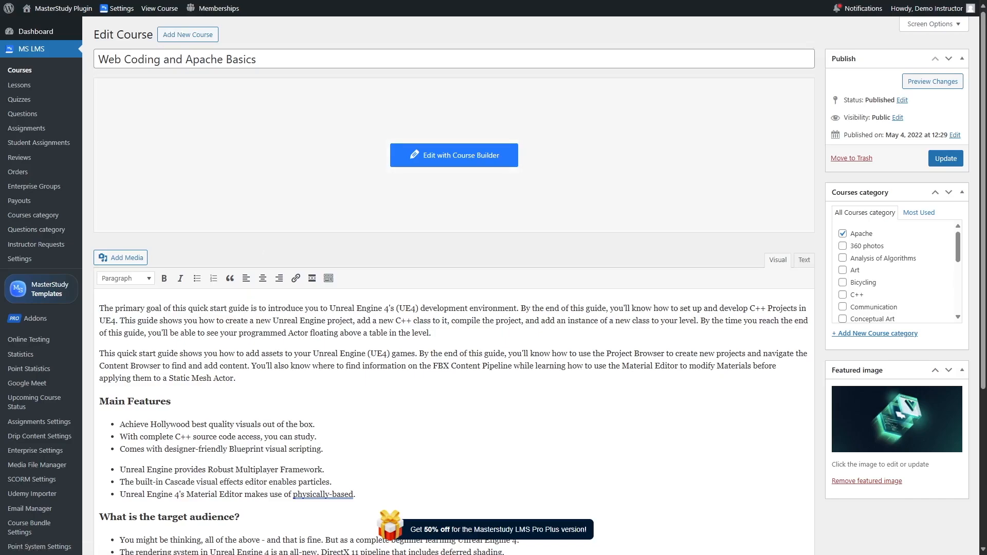
Step: Look over the Web Coding and Apache Basics course settings and open the course in the Course Builder
{"action": "scroll", "coordinate": [454, 288], "scroll_direction": "down", "scroll_amount": 4}
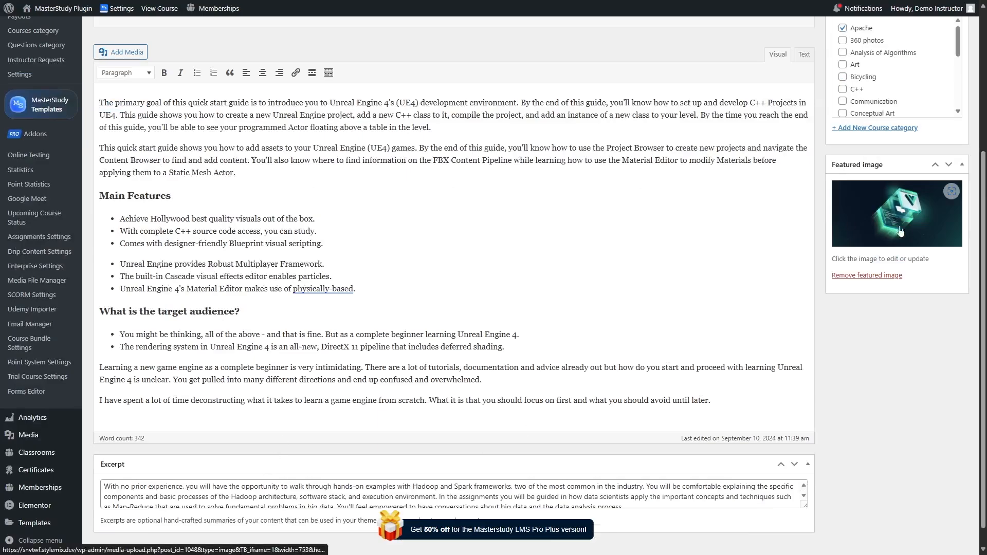
{"action": "scroll", "coordinate": [923, 231], "scroll_direction": "up", "scroll_amount": 3}
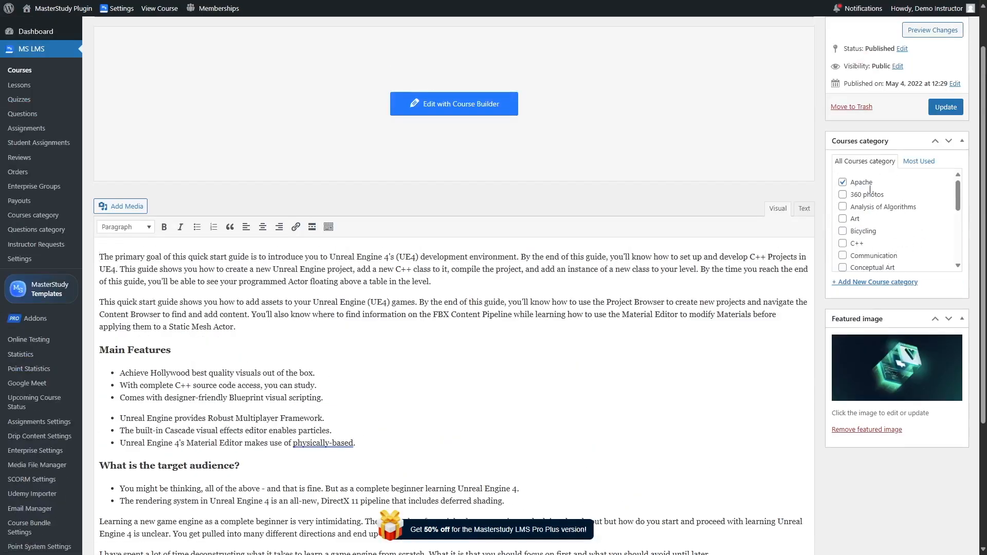
{"action": "scroll", "coordinate": [896, 225], "scroll_direction": "up", "scroll_amount": 1}
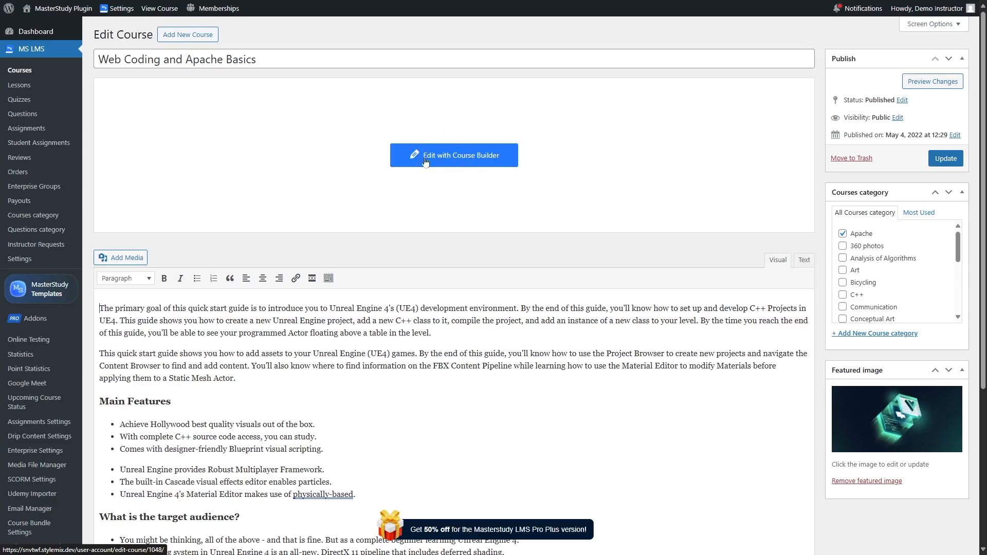
{"action": "left_click", "coordinate": [468, 160]}
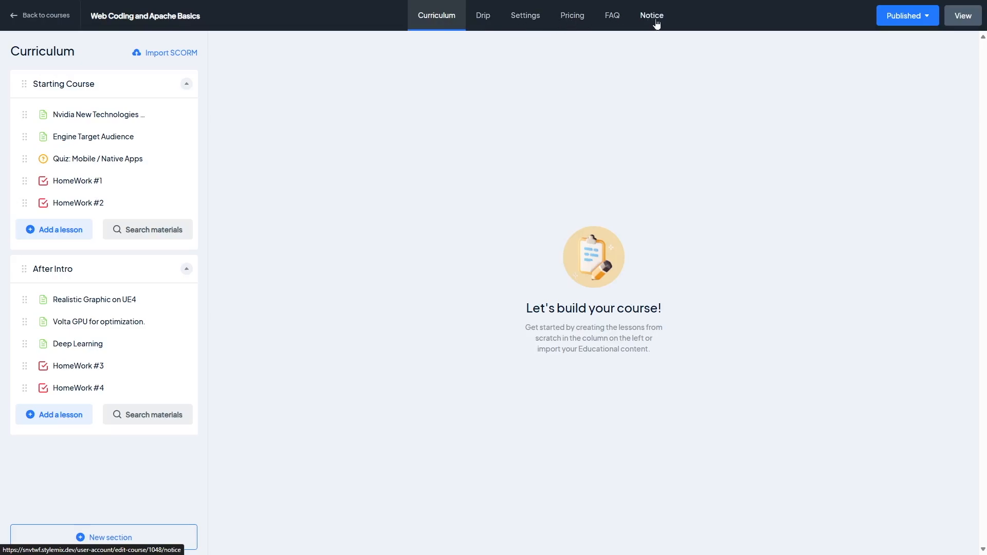
{"action": "left_click", "coordinate": [919, 19]}
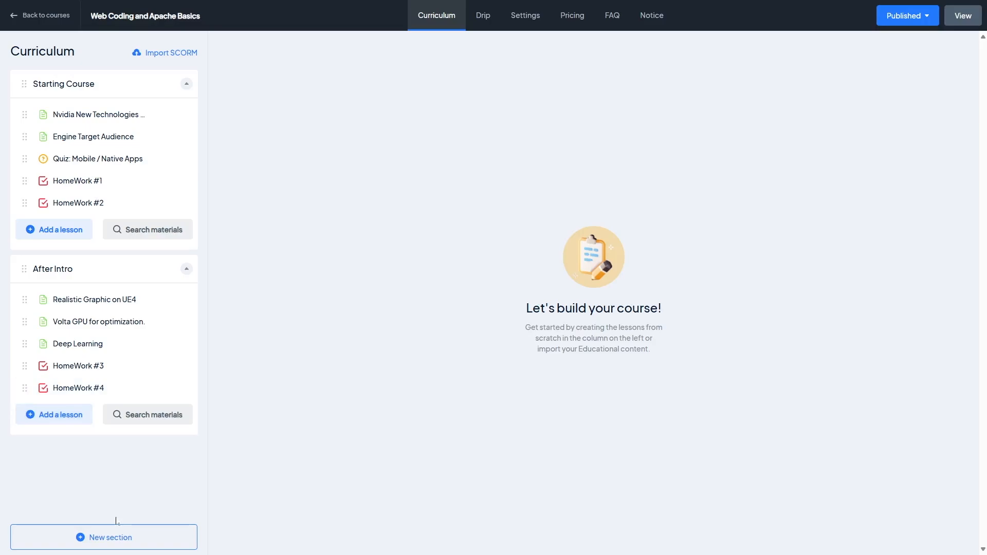
Step: Collapse the After Intro and Starting Course sections and add a new section named "How to create a course"
{"action": "left_click", "coordinate": [191, 272]}
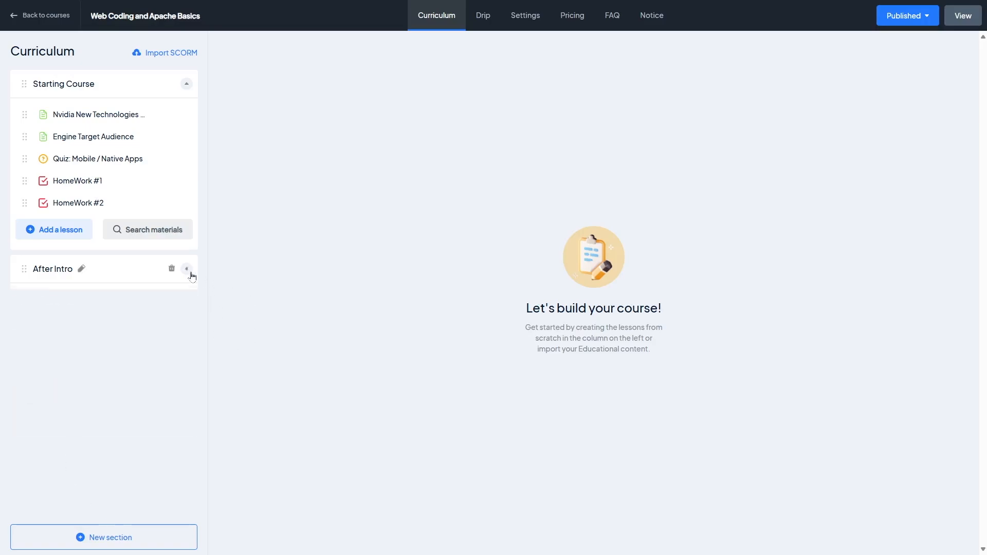
{"action": "left_click", "coordinate": [187, 84]}
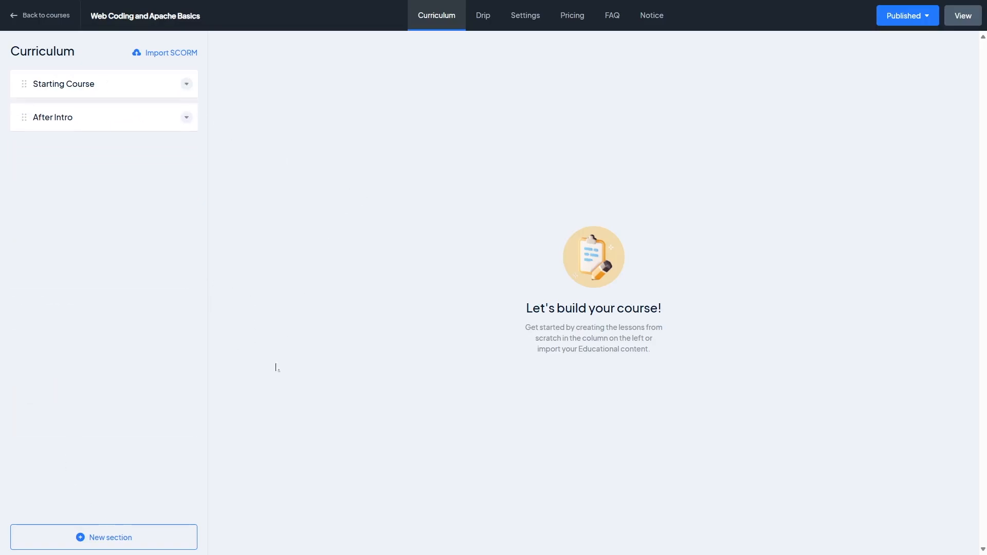
{"action": "left_click", "coordinate": [106, 542]}
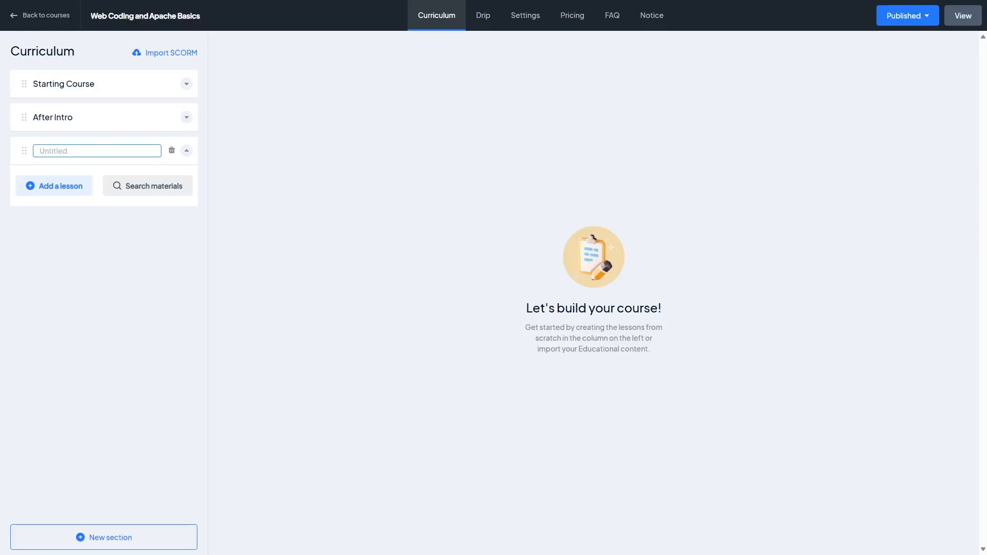
{"action": "type", "text": "How to create a course"}
{"action": "key", "text": "Return"}
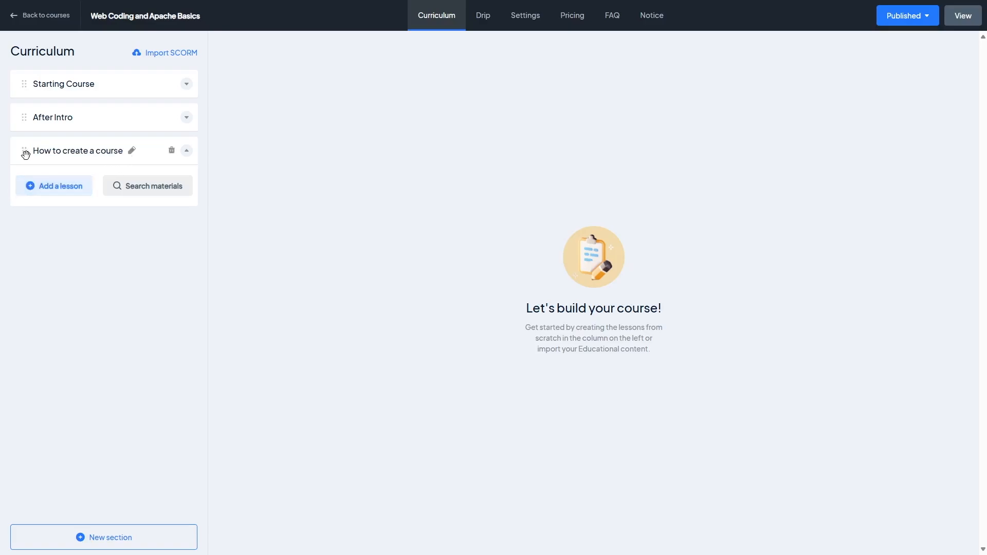
{"action": "mouse_move", "coordinate": [25, 149]}
{"action": "left_mouse_down"}
{"action": "mouse_move", "coordinate": [26, 82]}
{"action": "mouse_move", "coordinate": [23, 161]}
{"action": "left_mouse_up"}
Step: Try selecting the materials Assignment #1, Passing and H5P for import into the new section, check the type filter, and cancel the import
{"action": "left_click", "coordinate": [146, 189]}
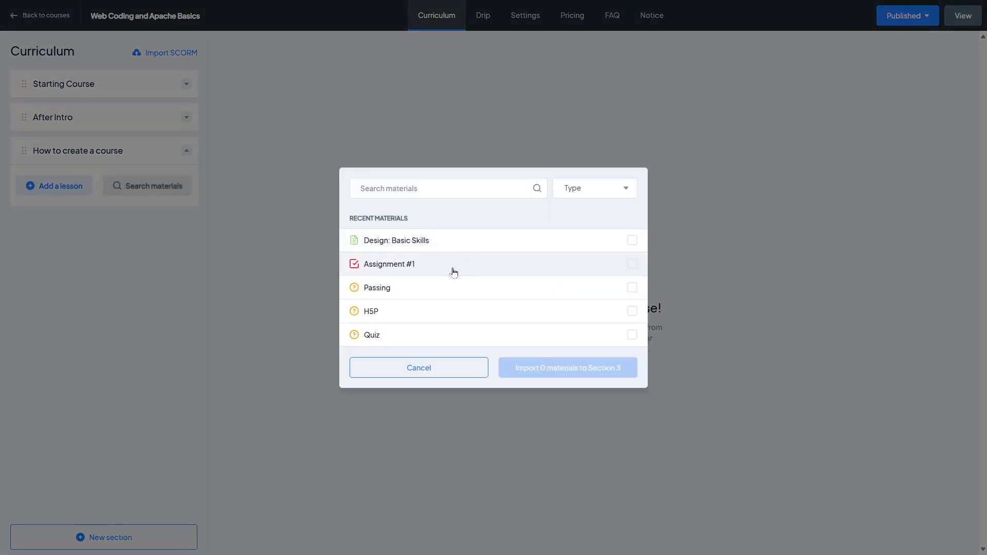
{"action": "left_click", "coordinate": [632, 264]}
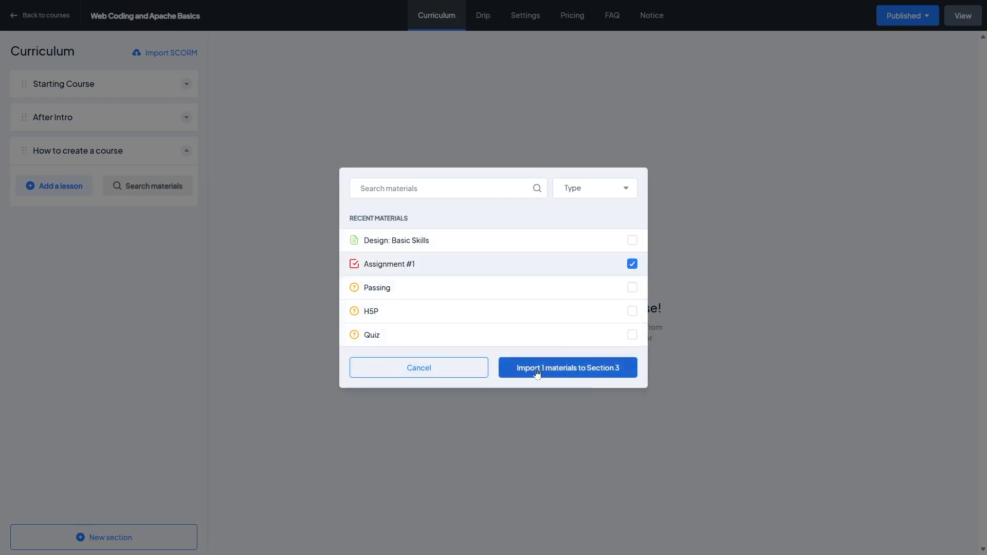
{"action": "left_click", "coordinate": [632, 288]}
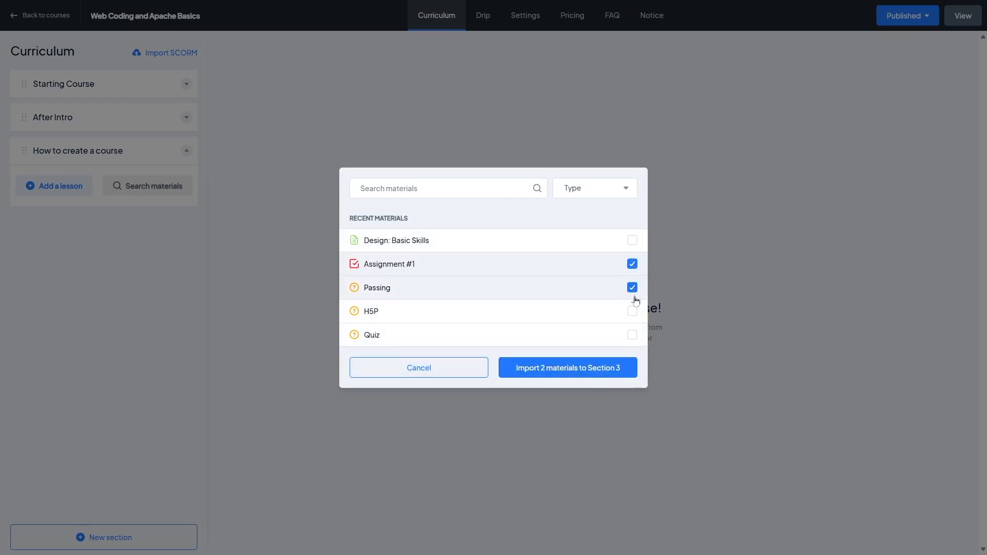
{"action": "left_click", "coordinate": [633, 288]}
{"action": "left_click", "coordinate": [632, 311]}
{"action": "left_click", "coordinate": [639, 288]}
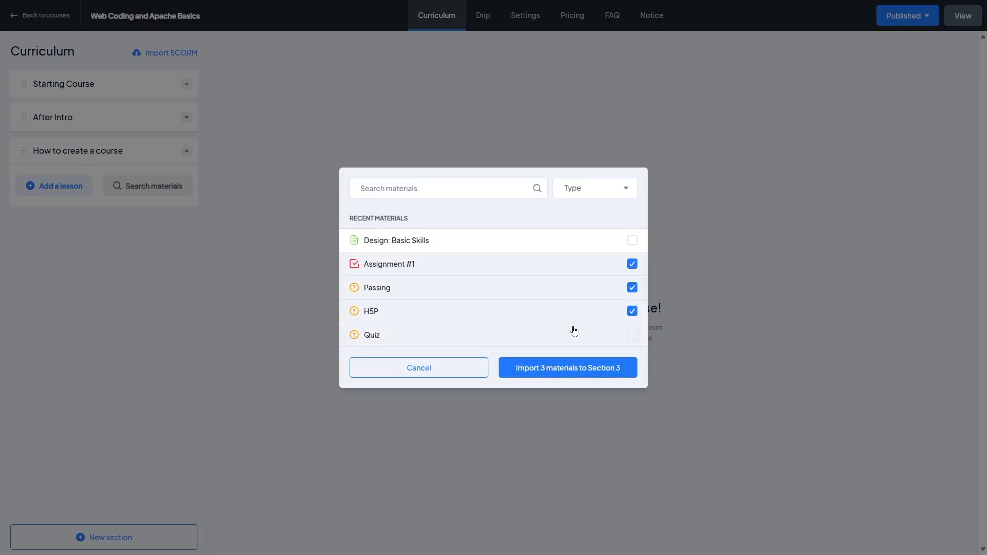
{"action": "left_click", "coordinate": [598, 187]}
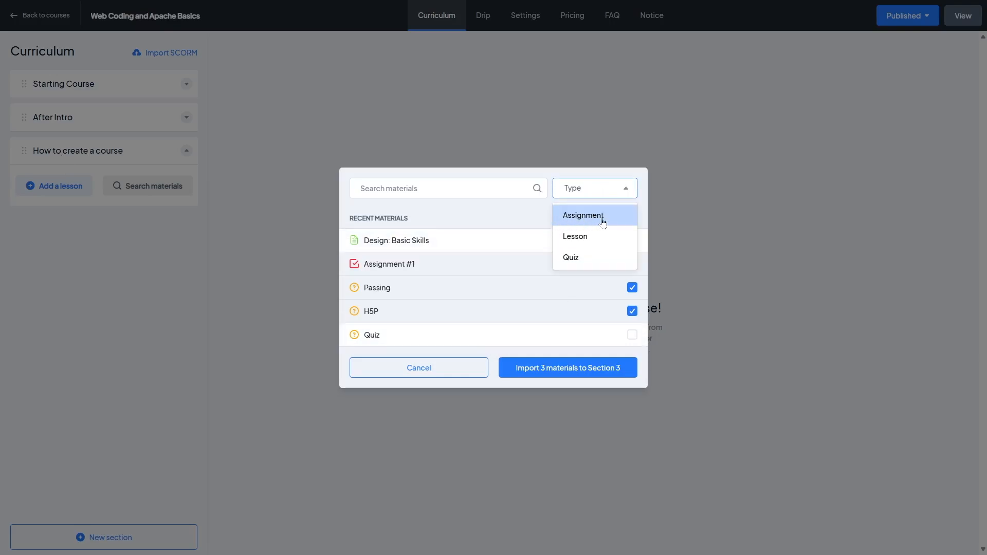
{"action": "left_click", "coordinate": [473, 369]}
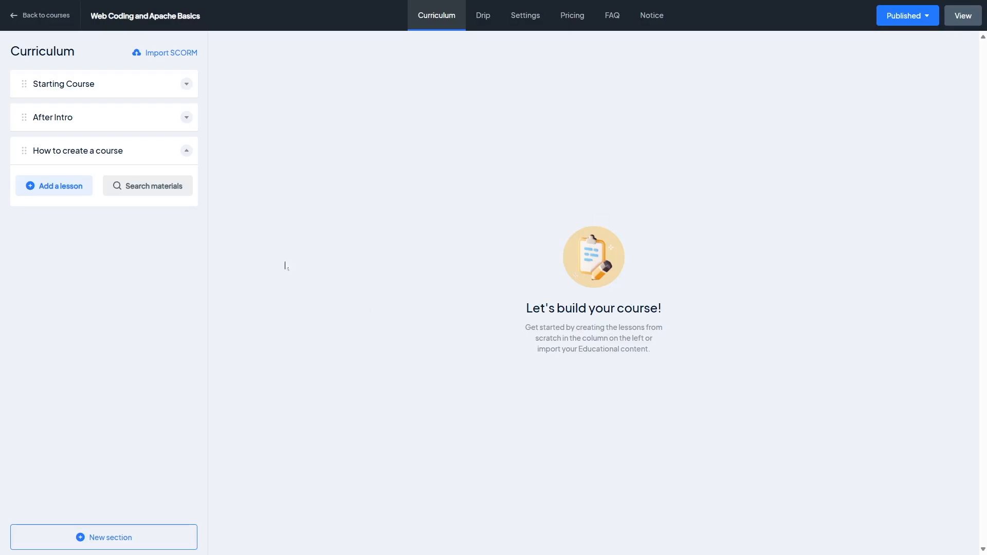
Step: Start a text lesson in the "How to create a course" section and review its Lesson and Q&A fields
{"action": "left_click", "coordinate": [55, 196]}
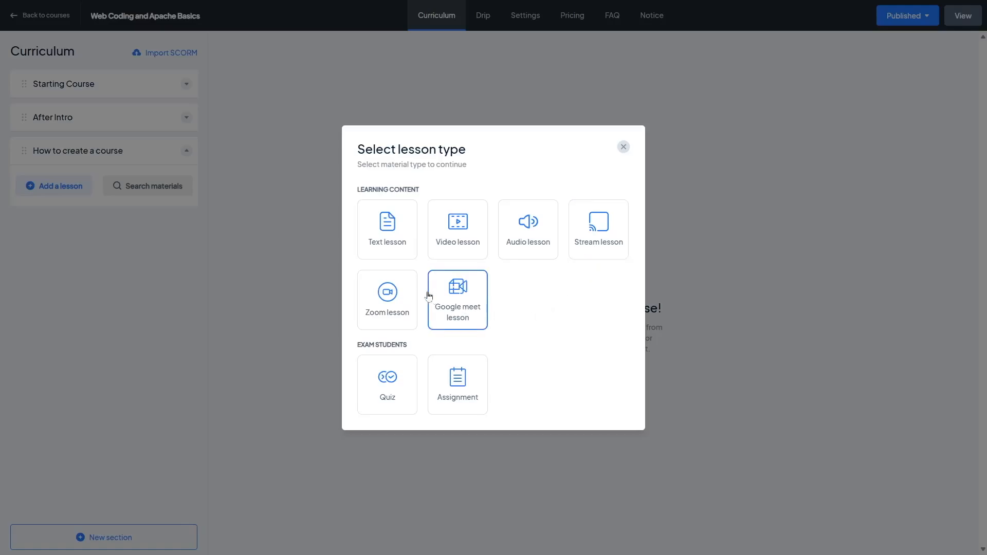
{"action": "left_click", "coordinate": [389, 248]}
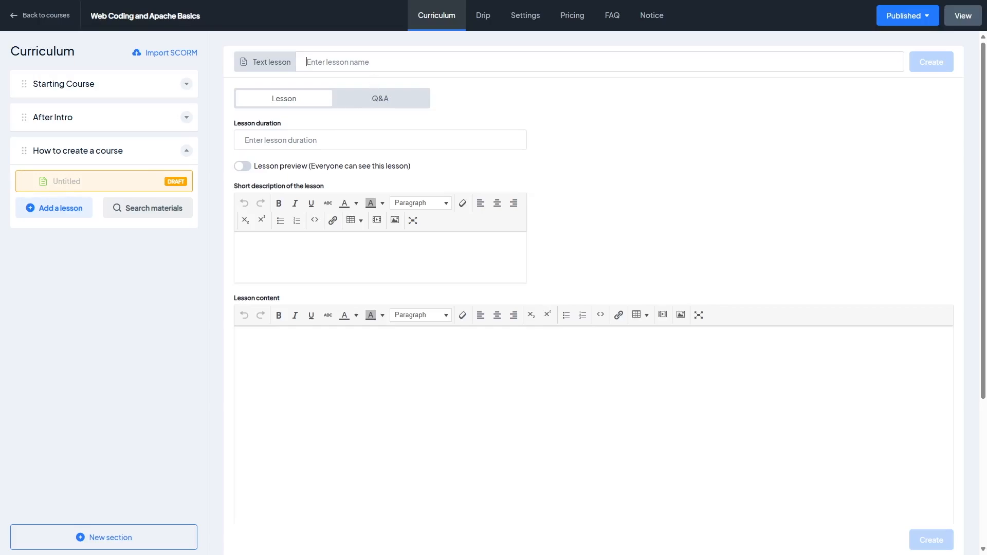
{"action": "left_click", "coordinate": [362, 61]}
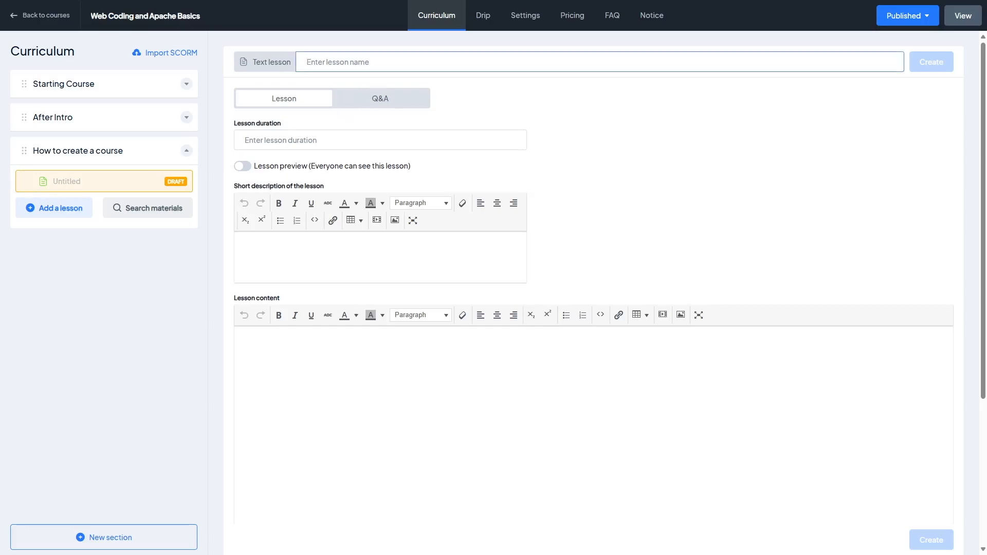
{"action": "left_click", "coordinate": [362, 95]}
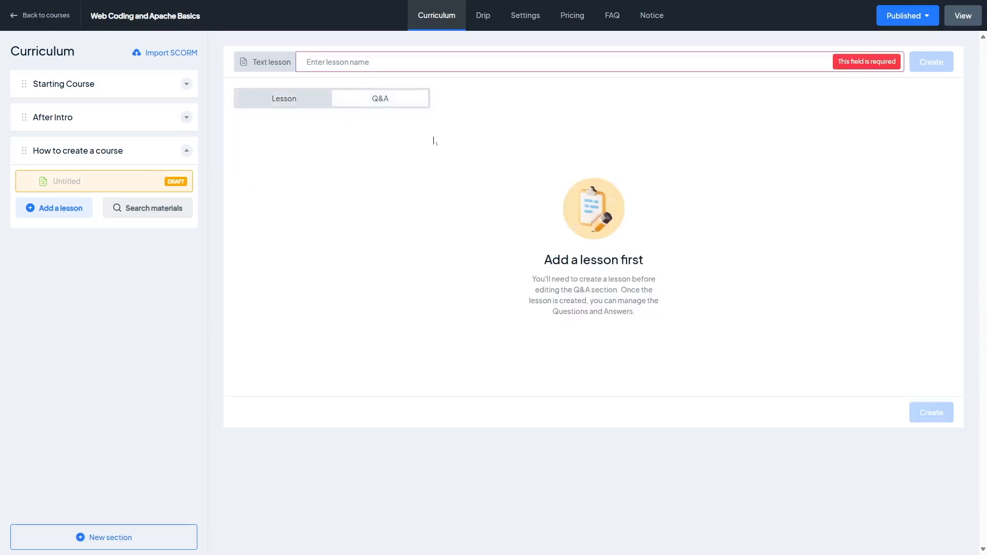
{"action": "left_click", "coordinate": [282, 102]}
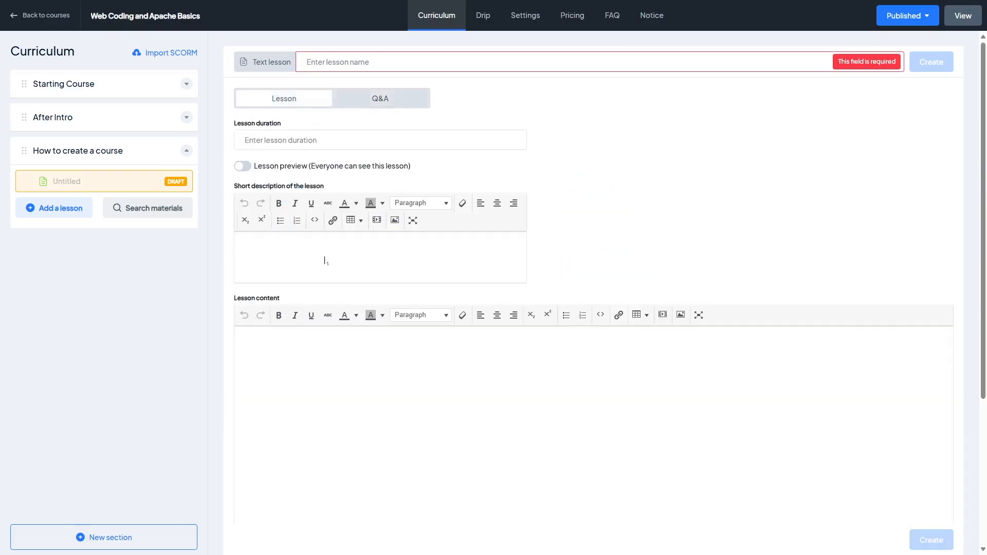
{"action": "scroll", "coordinate": [349, 308], "scroll_direction": "down", "scroll_amount": 4}
{"action": "left_click", "coordinate": [461, 167]}
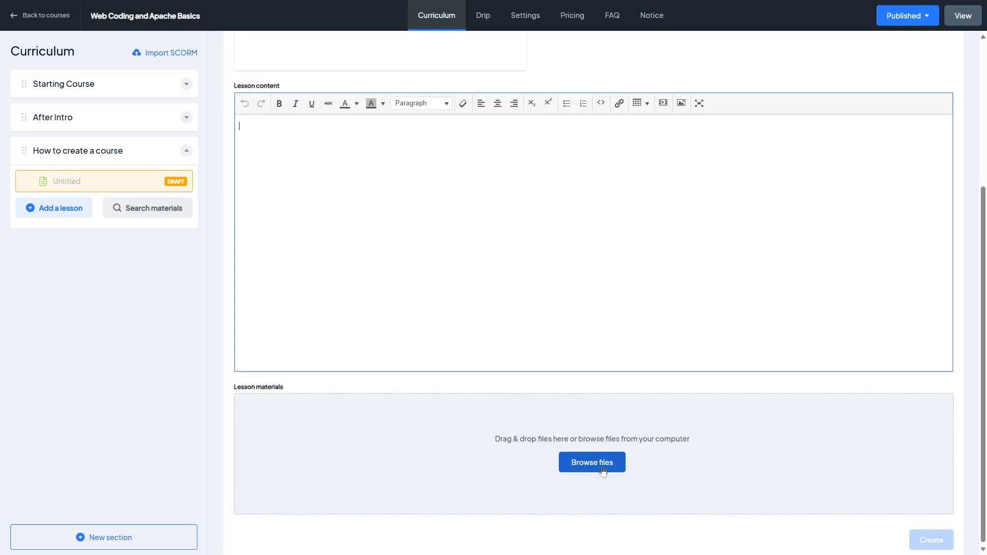
{"action": "scroll", "coordinate": [603, 471], "scroll_direction": "up", "scroll_amount": 5}
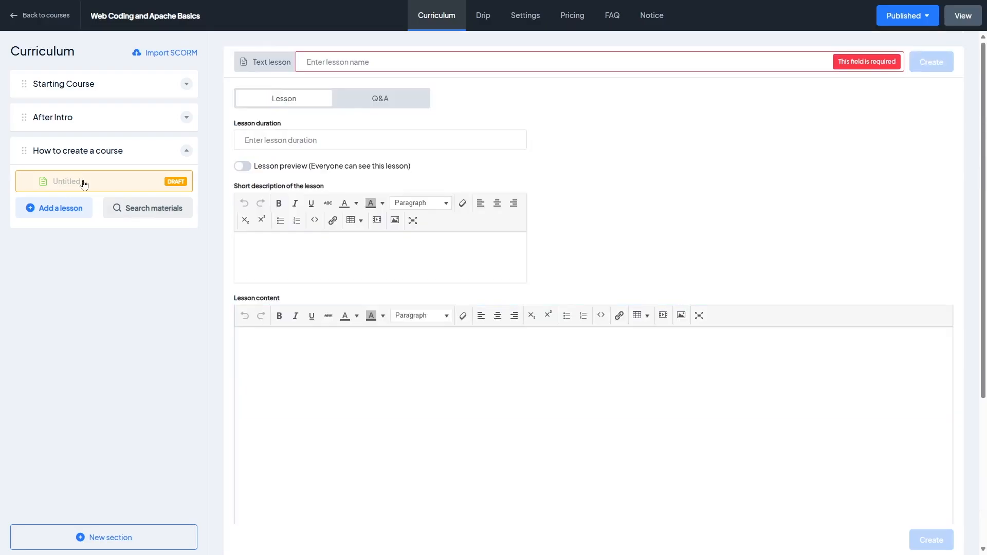
Step: Start a video lesson in the "How to create a course" section and set its source type to YouTube
{"action": "left_click", "coordinate": [61, 208]}
{"action": "left_click", "coordinate": [456, 239]}
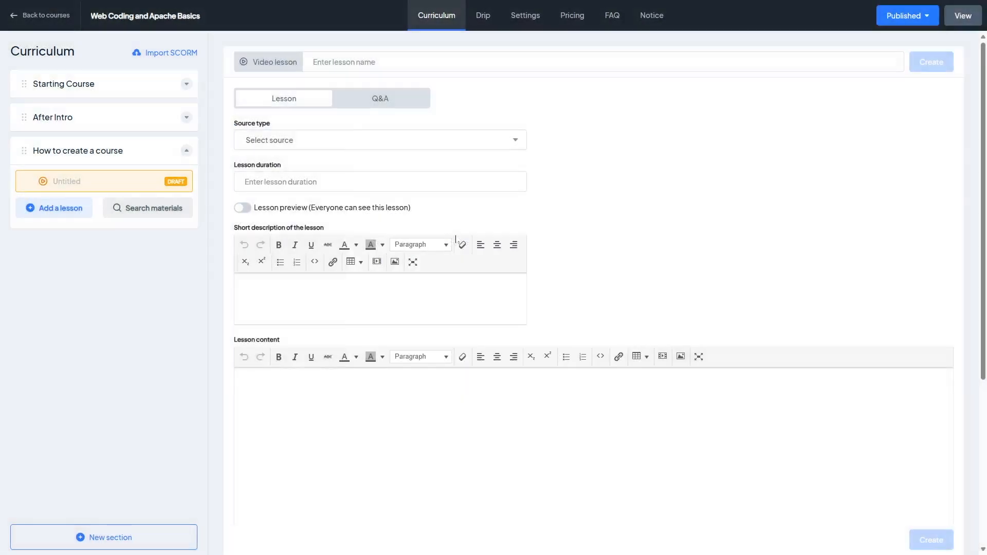
{"action": "left_click", "coordinate": [306, 138]}
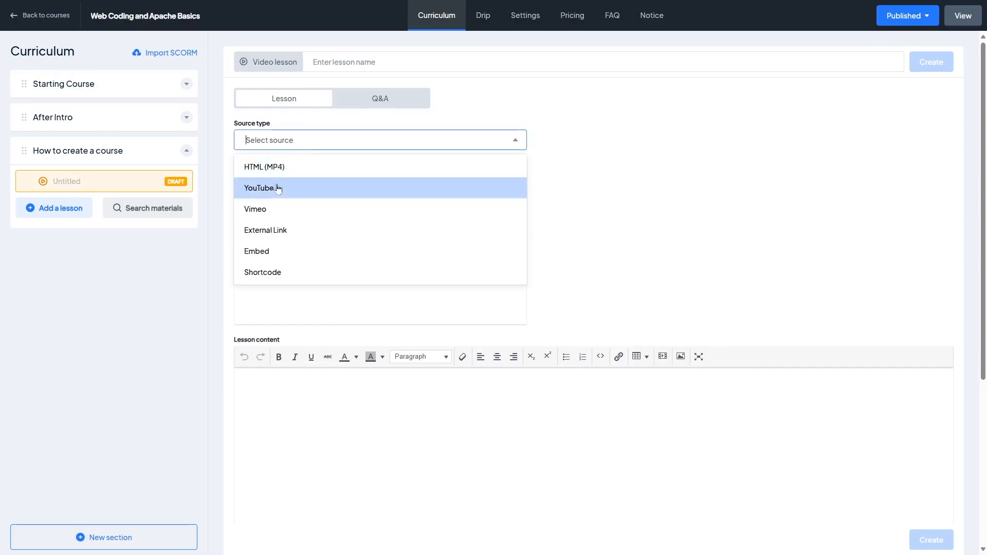
{"action": "left_click", "coordinate": [205, 293]}
{"action": "left_click", "coordinate": [268, 138]}
{"action": "left_click", "coordinate": [280, 188]}
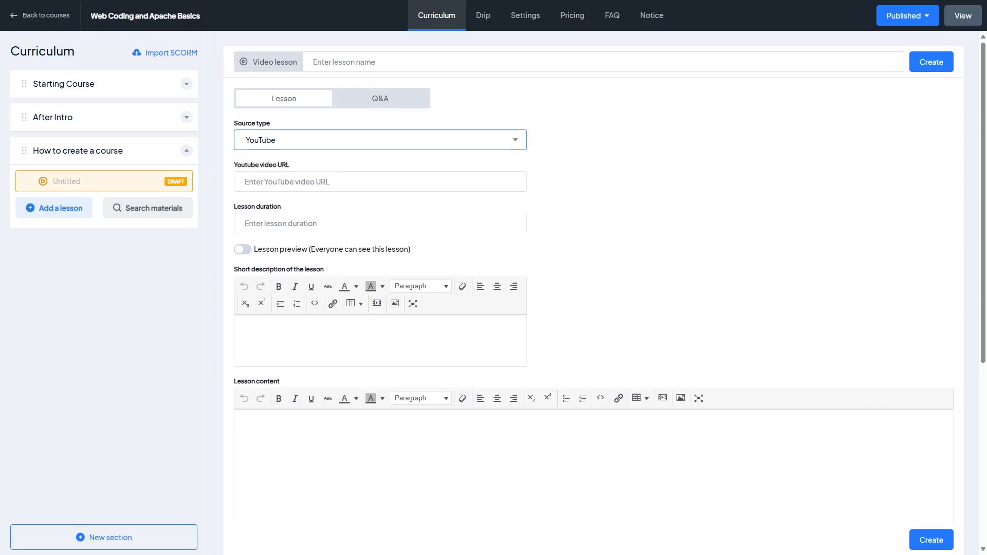
{"action": "left_click", "coordinate": [307, 142]}
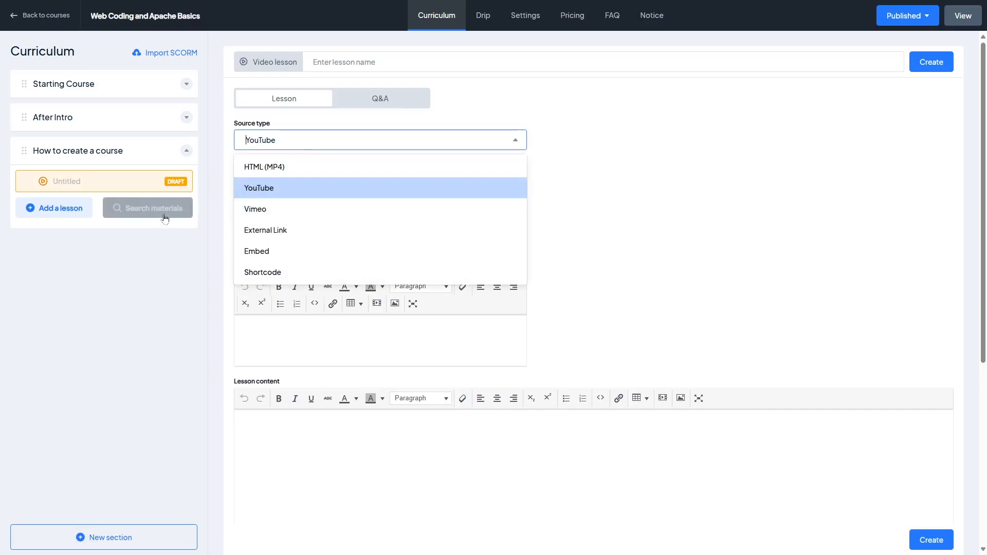
Step: Start an audio lesson in the "How to create a course" section
{"action": "left_click", "coordinate": [68, 211]}
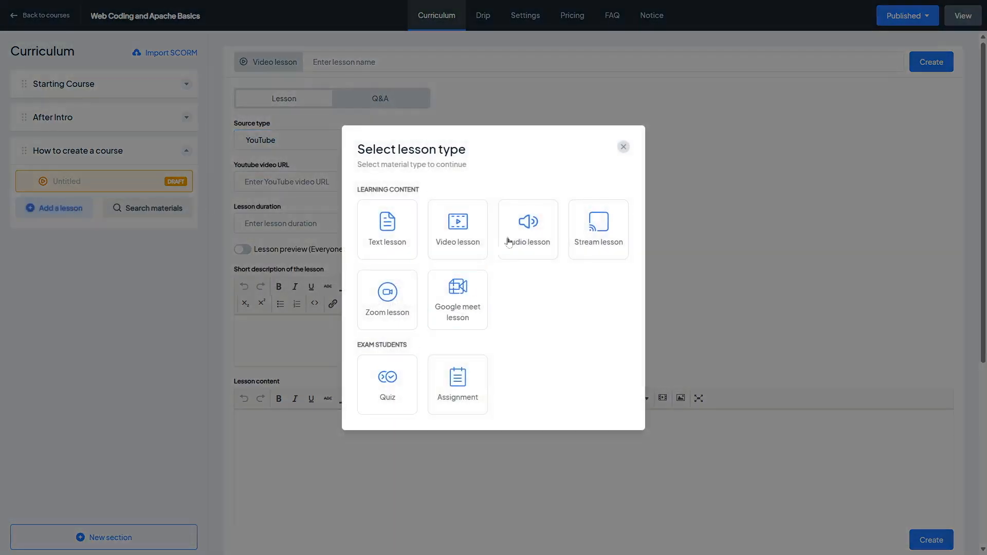
{"action": "left_click", "coordinate": [547, 244]}
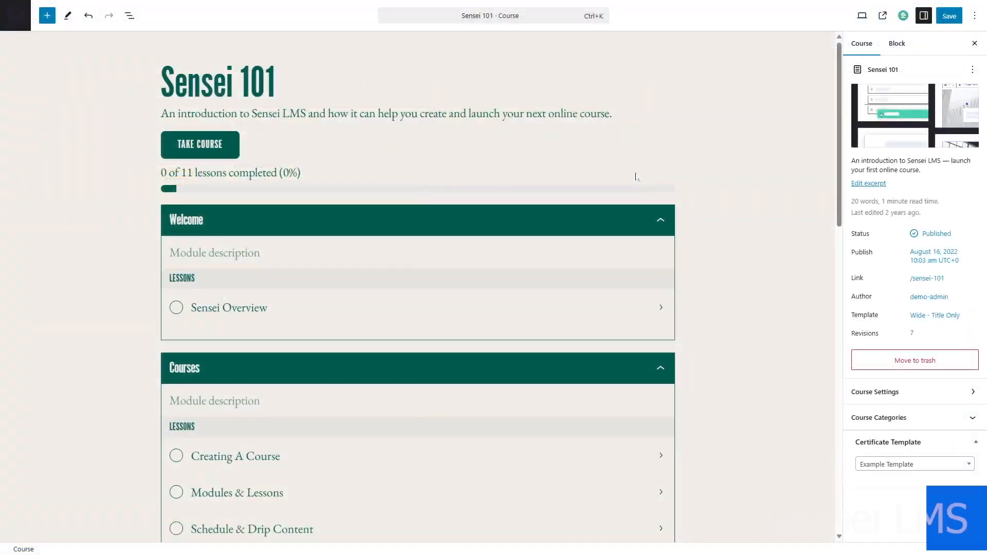
Step: In the Sensei LMS course editor, review the Sensei 101 outline and collapse the Welcome, Courses, Quizzes, Selling Courses and Next Steps modules
{"action": "mouse_move", "coordinate": [640, 166]}
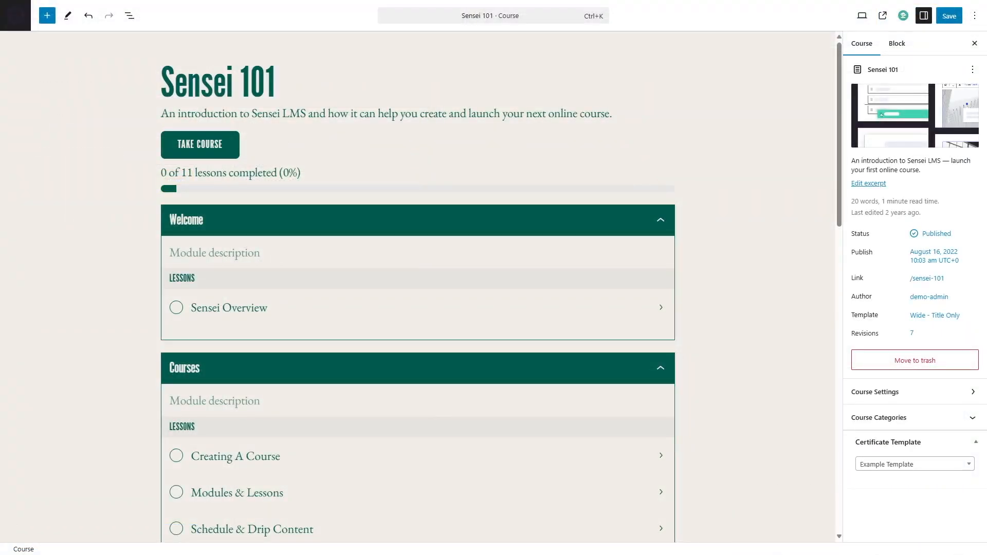
{"action": "scroll", "coordinate": [686, 202], "scroll_direction": "down", "scroll_amount": 5}
{"action": "scroll", "coordinate": [686, 202], "scroll_direction": "up", "scroll_amount": 5}
{"action": "scroll", "coordinate": [242, 219], "scroll_direction": "down", "scroll_amount": 4}
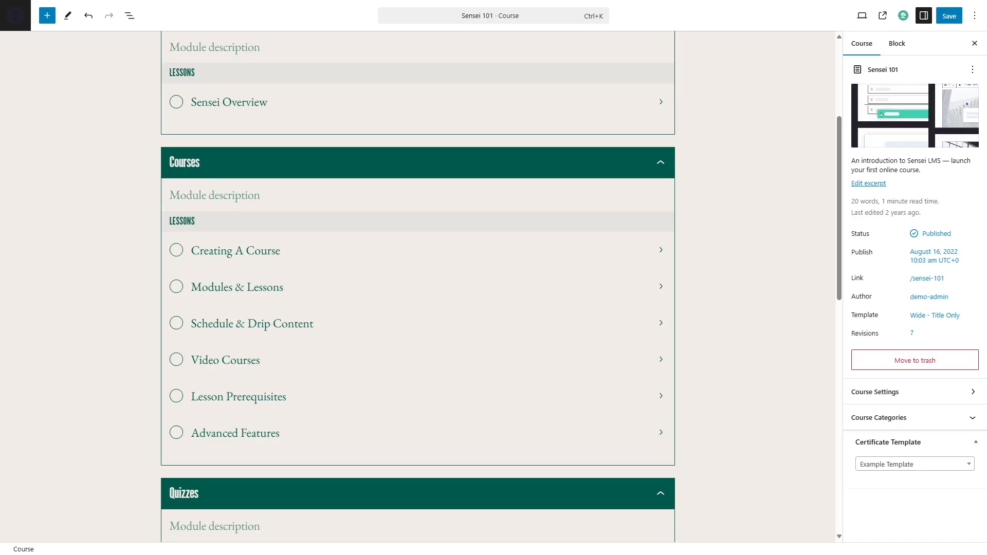
{"action": "scroll", "coordinate": [344, 216], "scroll_direction": "up", "scroll_amount": 4}
{"action": "scroll", "coordinate": [208, 226], "scroll_direction": "down", "scroll_amount": 3}
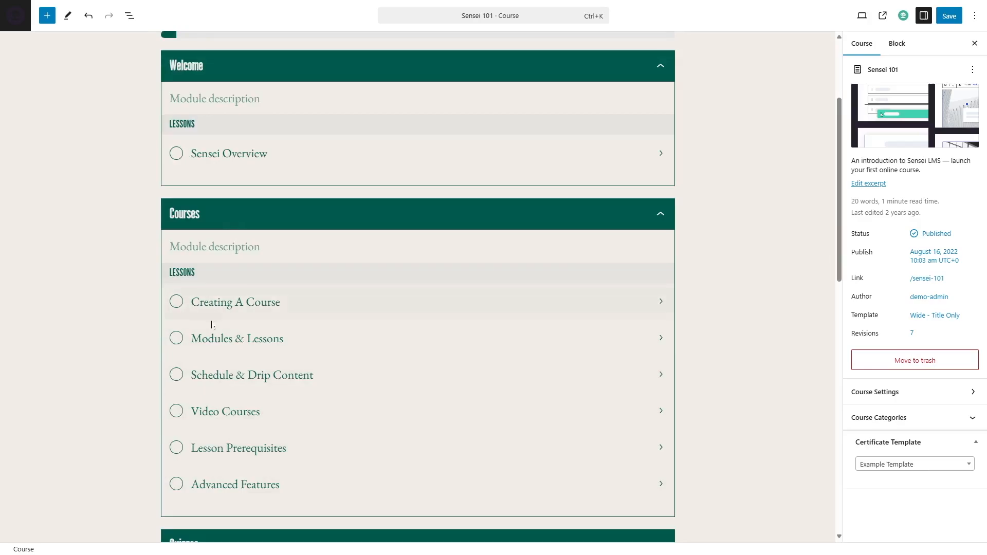
{"action": "left_click", "coordinate": [660, 66]}
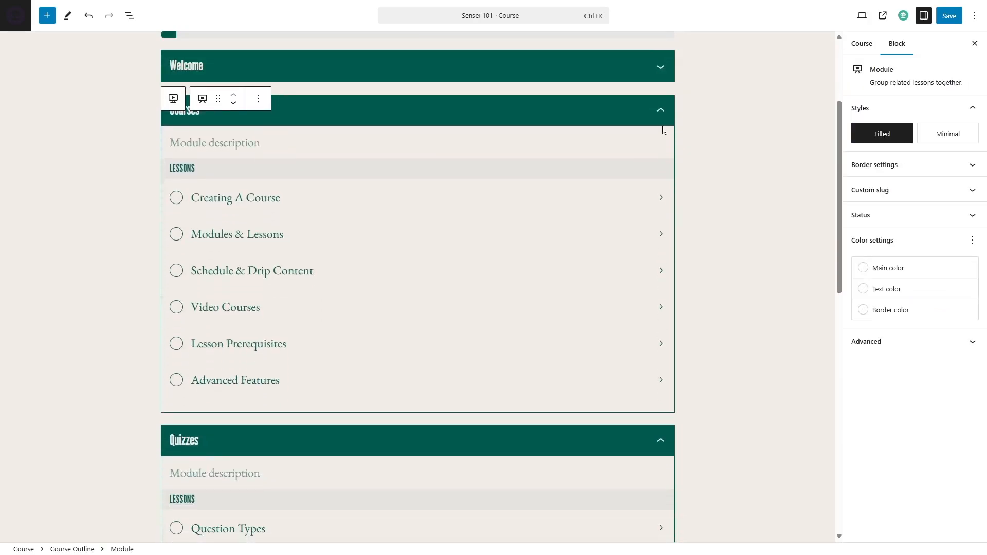
{"action": "left_click", "coordinate": [661, 111]}
{"action": "left_click", "coordinate": [660, 155]}
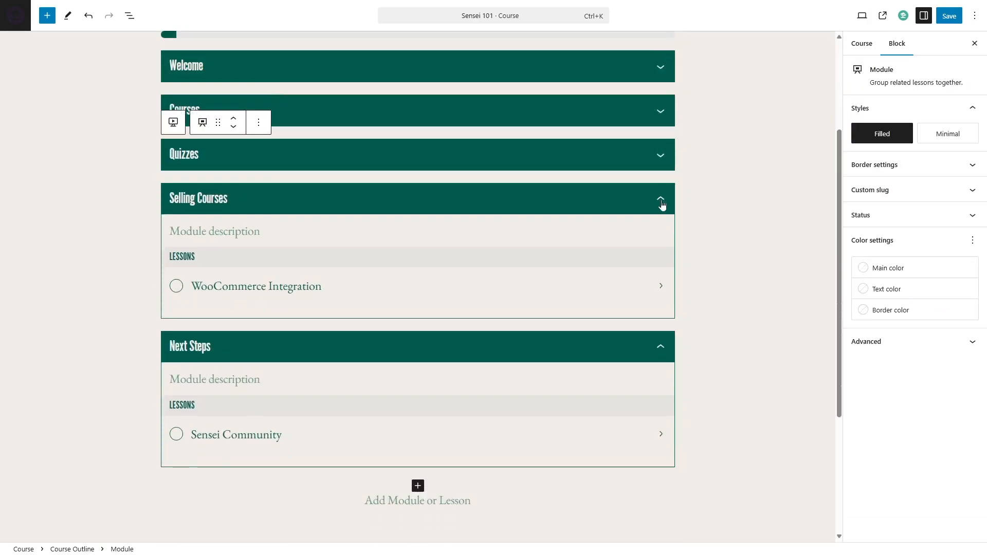
{"action": "left_click", "coordinate": [661, 200]}
{"action": "left_click", "coordinate": [662, 245]}
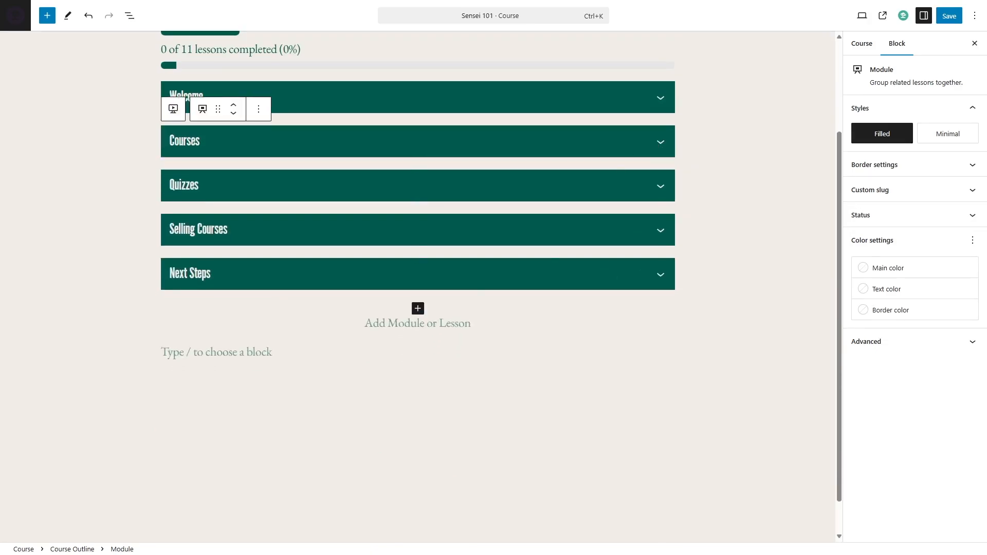
Step: Add a module named "Making a course successful" at the end of the Sensei 101 course outline
{"action": "left_click", "coordinate": [419, 310]}
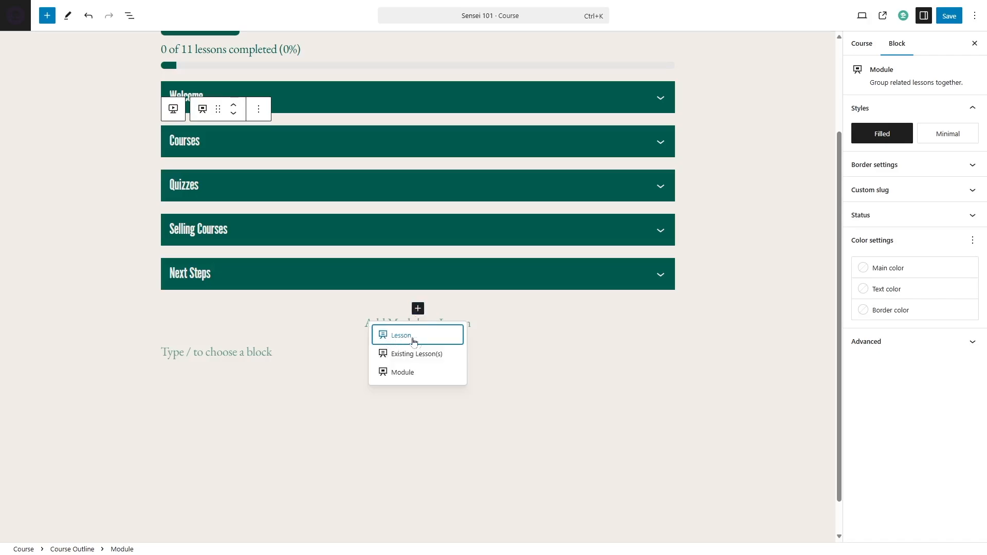
{"action": "left_click", "coordinate": [403, 373]}
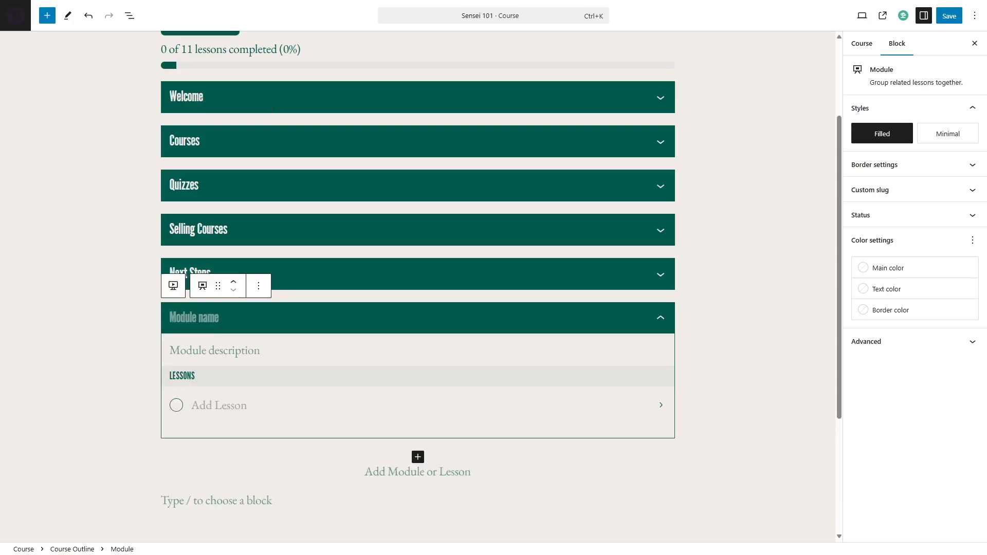
{"action": "type", "text": "Making a course successful"}
{"action": "key", "text": "Return"}
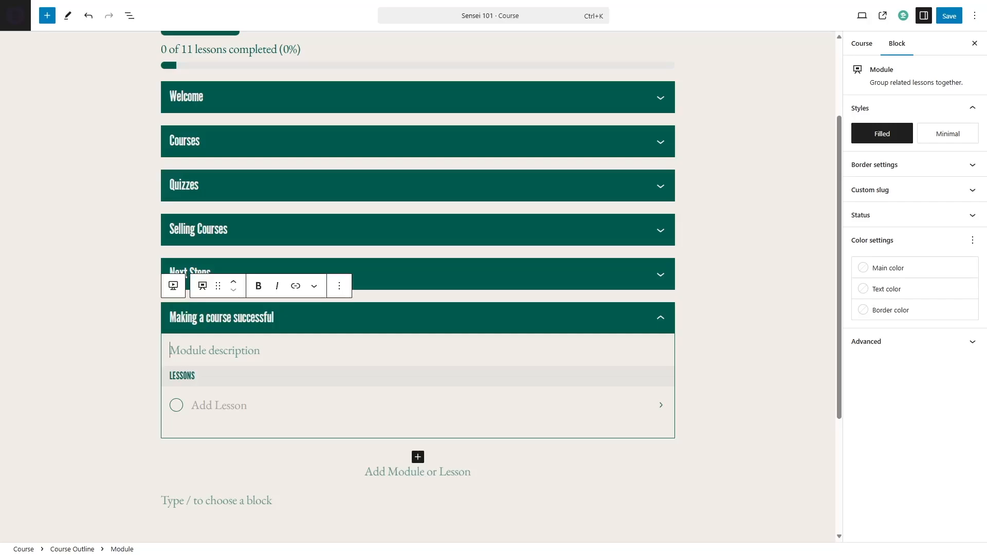
Step: Add a lesson named "Final Lesson" to the "Making a course successful" module
{"action": "left_click", "coordinate": [244, 405]}
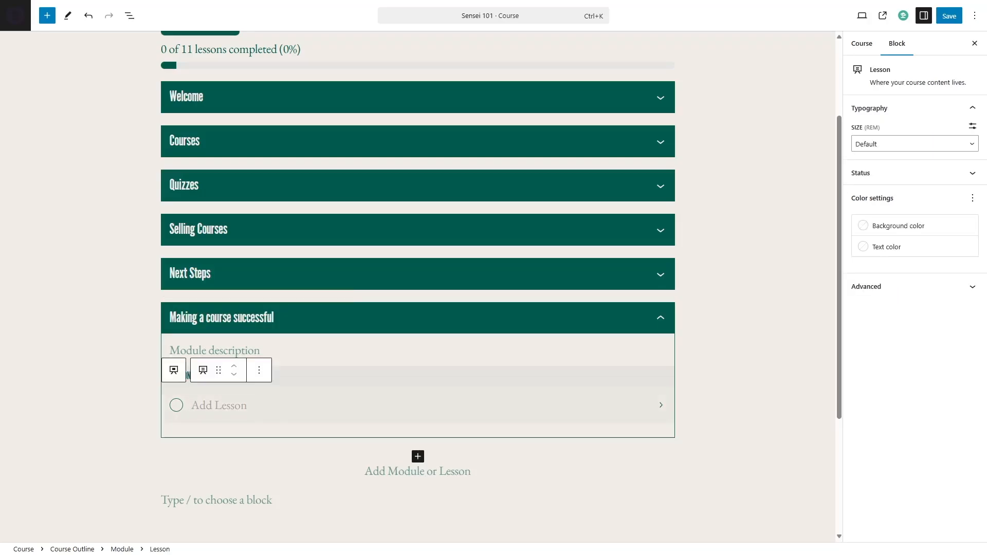
{"action": "type", "text": "Final Lesson"}
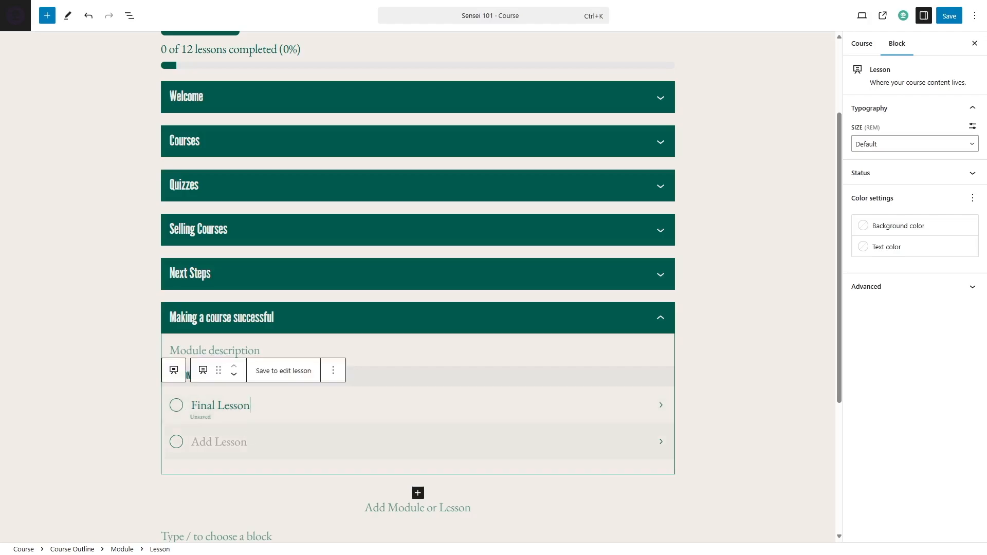
{"action": "left_click", "coordinate": [219, 442]}
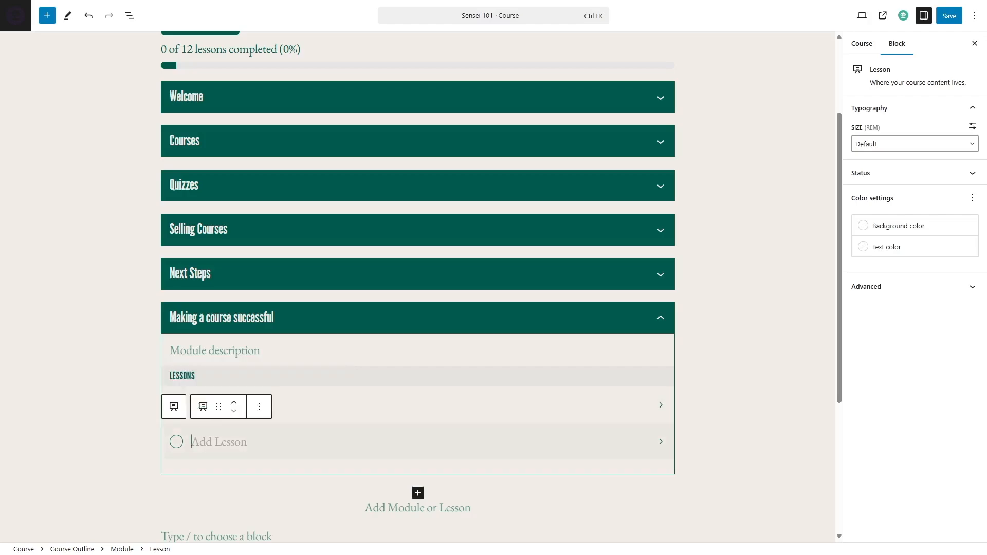
{"action": "left_click", "coordinate": [286, 409]}
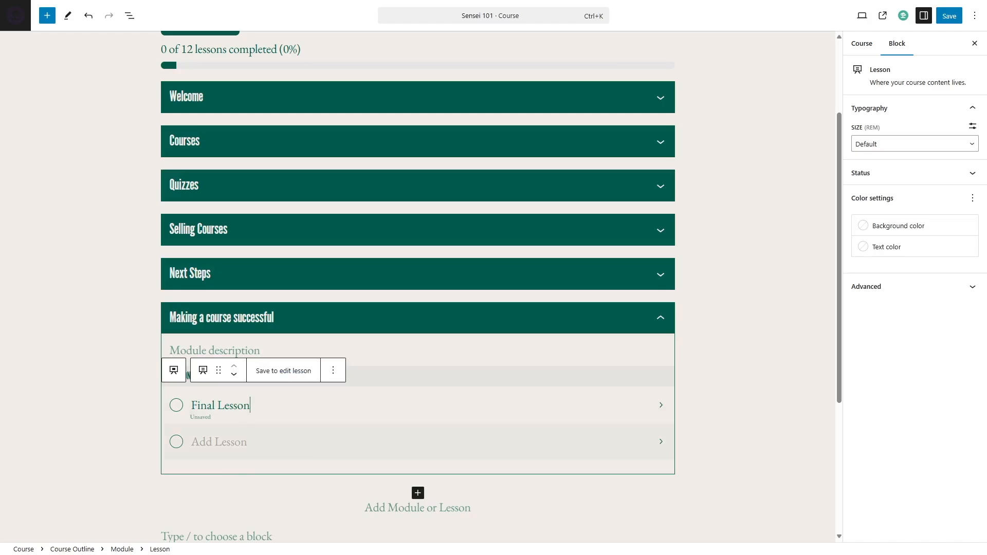
Step: Save the course and open Final Lesson for editing
{"action": "left_click", "coordinate": [219, 442]}
{"action": "left_click", "coordinate": [318, 393]}
{"action": "left_click", "coordinate": [274, 378]}
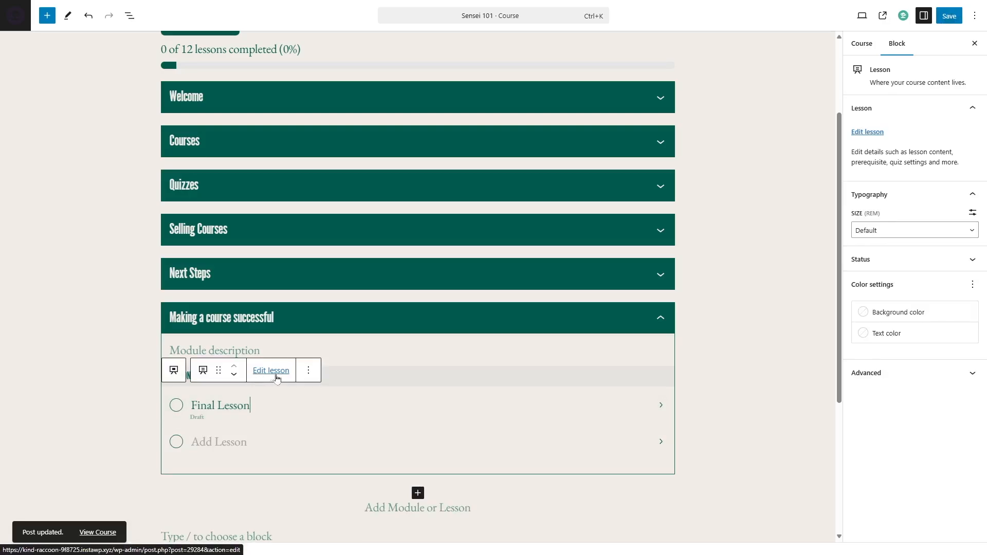
{"action": "left_click", "coordinate": [277, 377]}
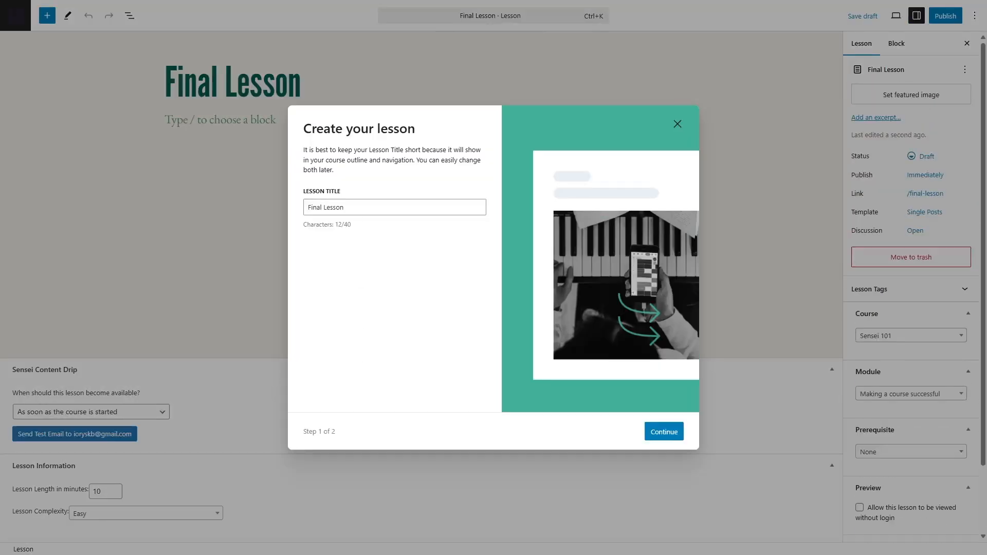
Step: Keep "Final Lesson" as the lesson title and continue to the lesson layout choices
{"action": "left_click_drag", "start_coordinate": [346, 207], "coordinate": [296, 212]}
{"action": "left_click", "coordinate": [347, 259]}
{"action": "left_click", "coordinate": [664, 432]}
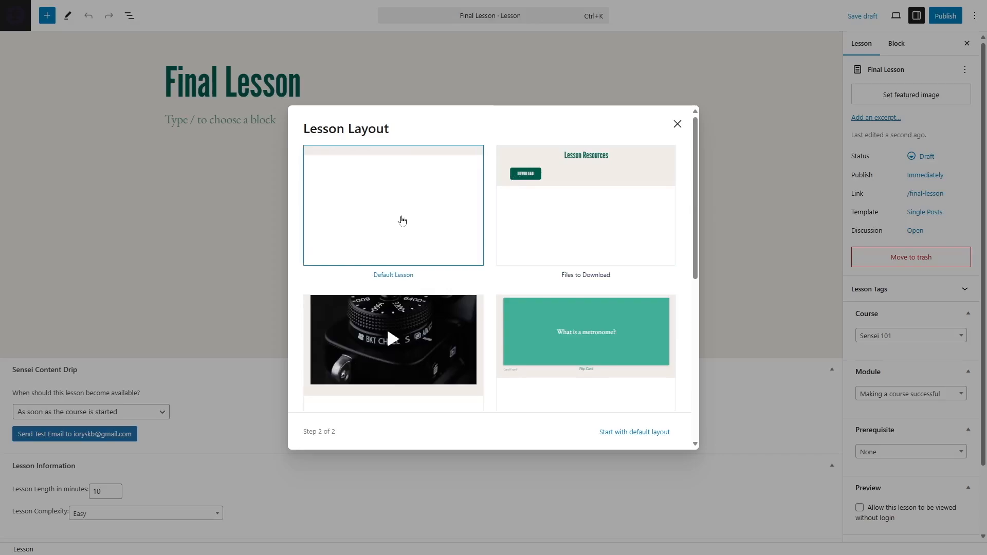
Step: Look through the available lesson layouts and apply the Video Lesson layout to Final Lesson
{"action": "scroll", "coordinate": [552, 214], "scroll_direction": "down", "scroll_amount": 3}
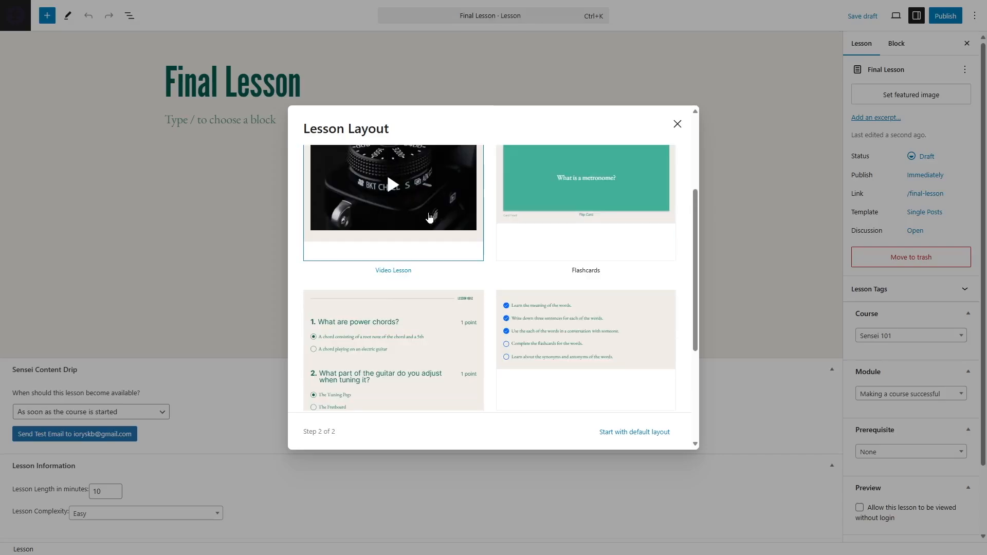
{"action": "scroll", "coordinate": [430, 227], "scroll_direction": "up", "scroll_amount": 1}
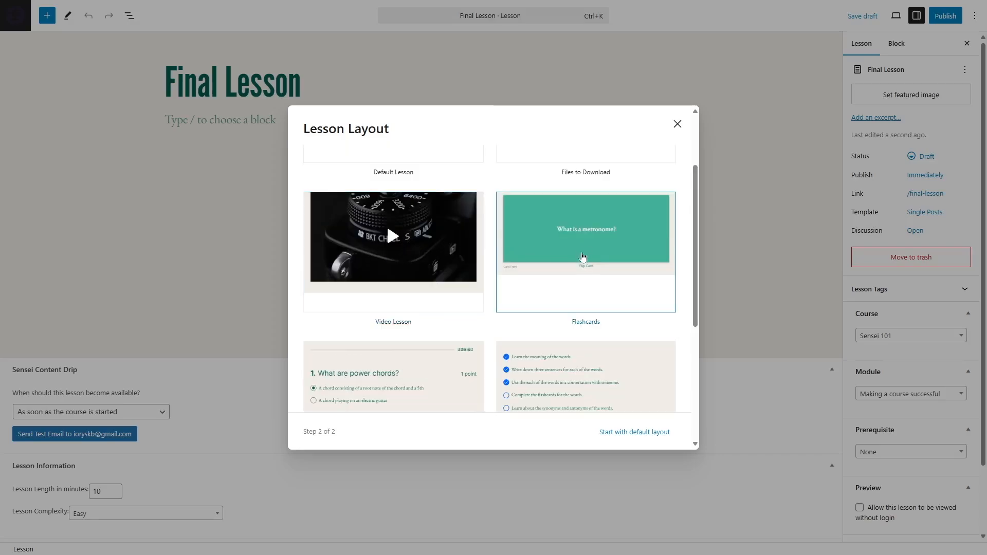
{"action": "scroll", "coordinate": [590, 245], "scroll_direction": "down", "scroll_amount": 2}
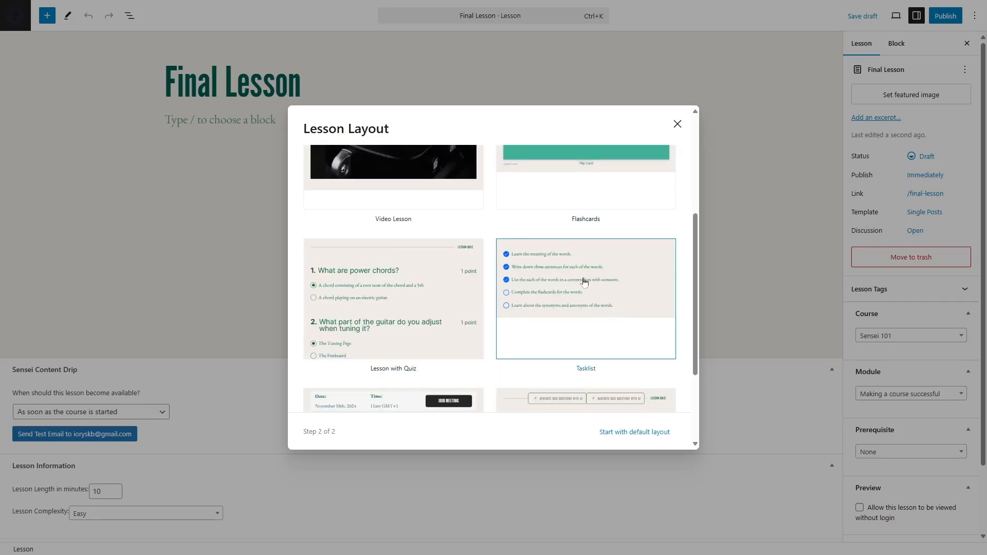
{"action": "scroll", "coordinate": [585, 282], "scroll_direction": "down", "scroll_amount": 2}
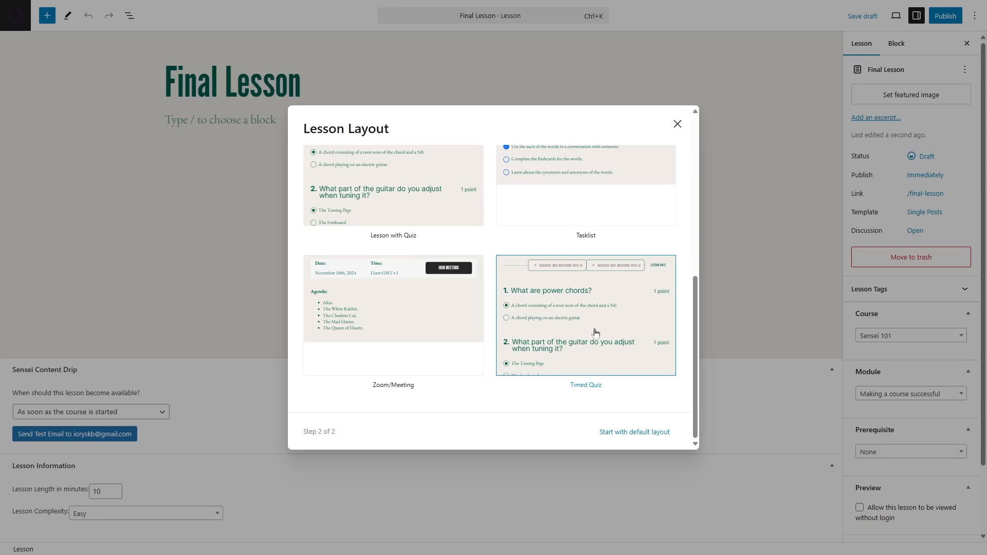
{"action": "scroll", "coordinate": [596, 326], "scroll_direction": "up", "scroll_amount": 5}
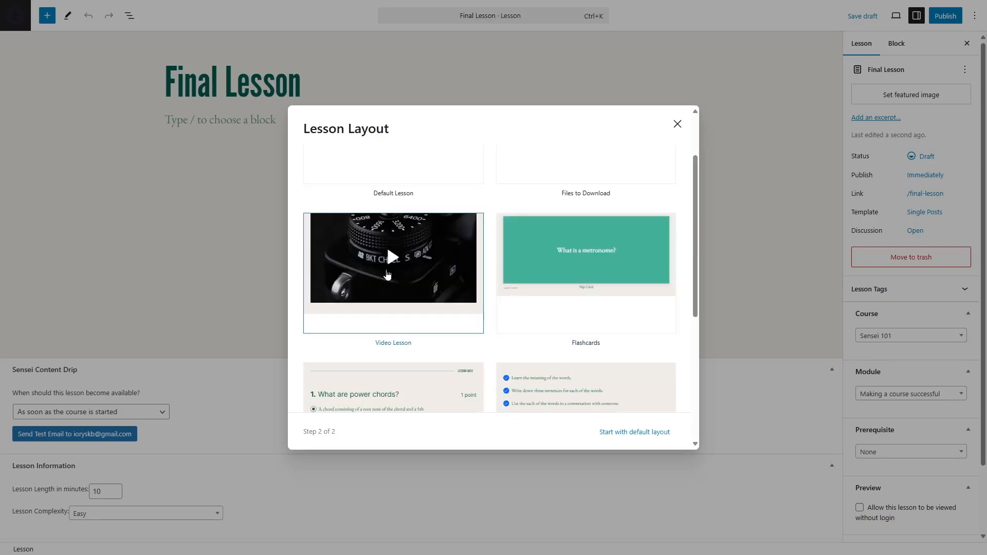
{"action": "left_click", "coordinate": [396, 295]}
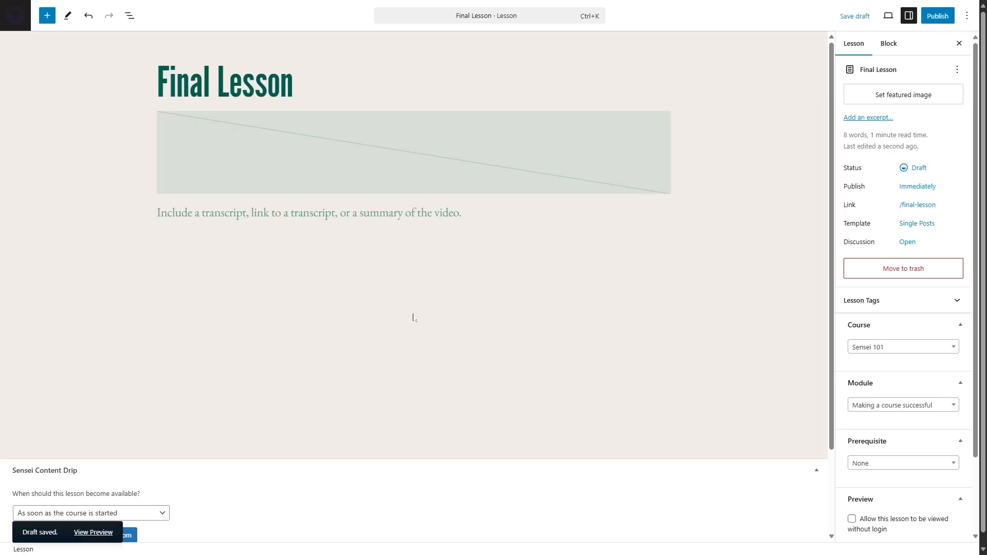
Step: Examine the source options of Final Lesson's video block, including inserting a video from a URL
{"action": "left_click", "coordinate": [537, 129]}
{"action": "left_click", "coordinate": [471, 255]}
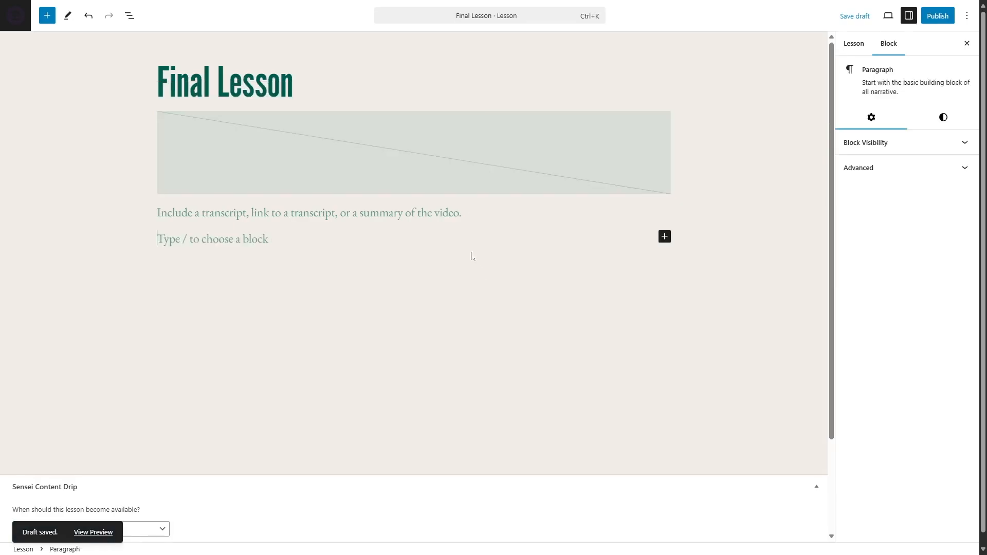
{"action": "left_click", "coordinate": [425, 155]}
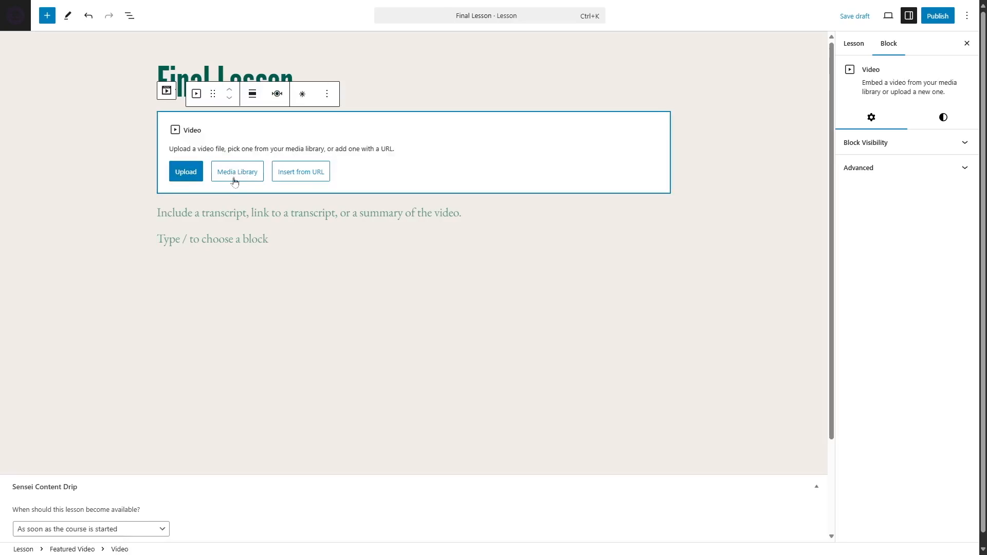
{"action": "left_click", "coordinate": [293, 175]}
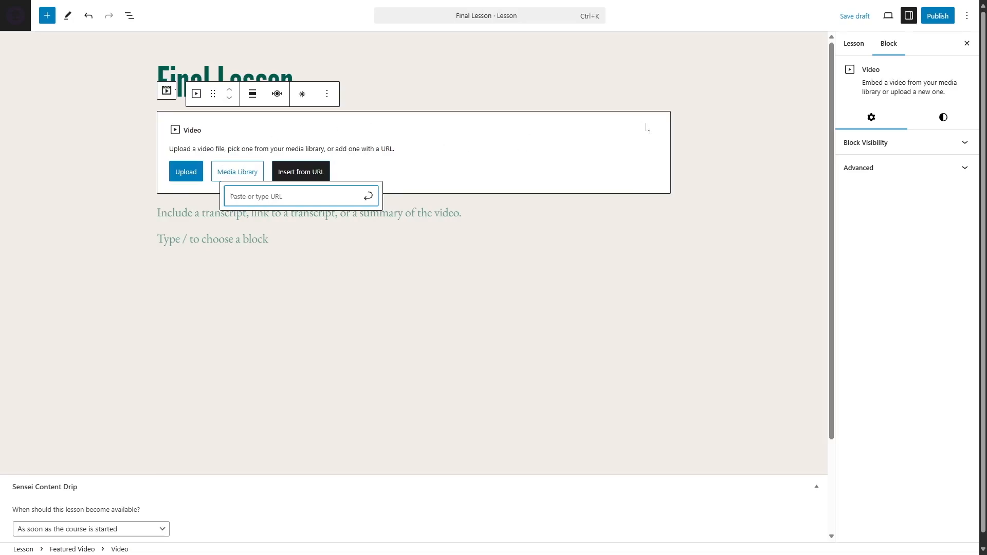
{"action": "key", "text": "Escape"}
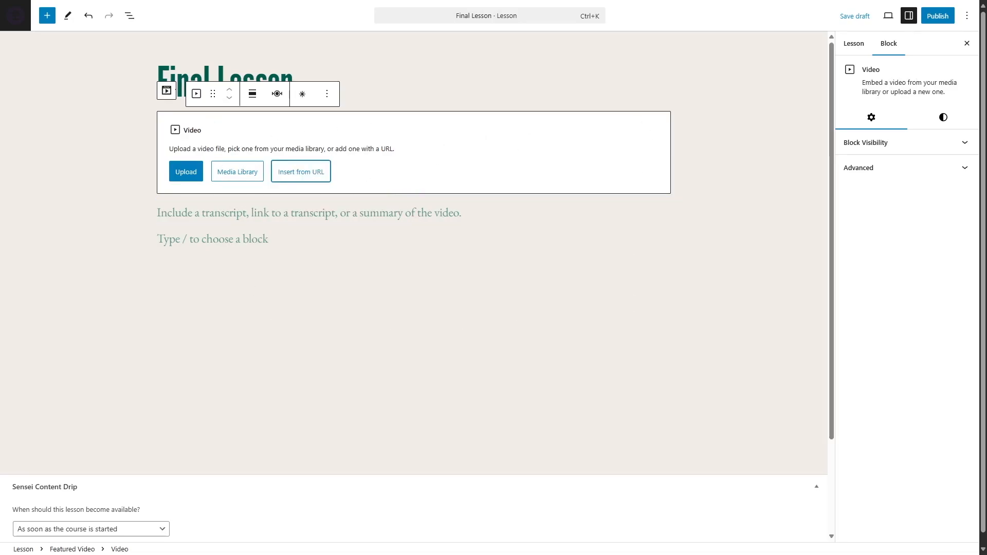
Step: Examine the transcript paragraph below the video and the blocks available for adding to the lesson
{"action": "left_click", "coordinate": [239, 212]}
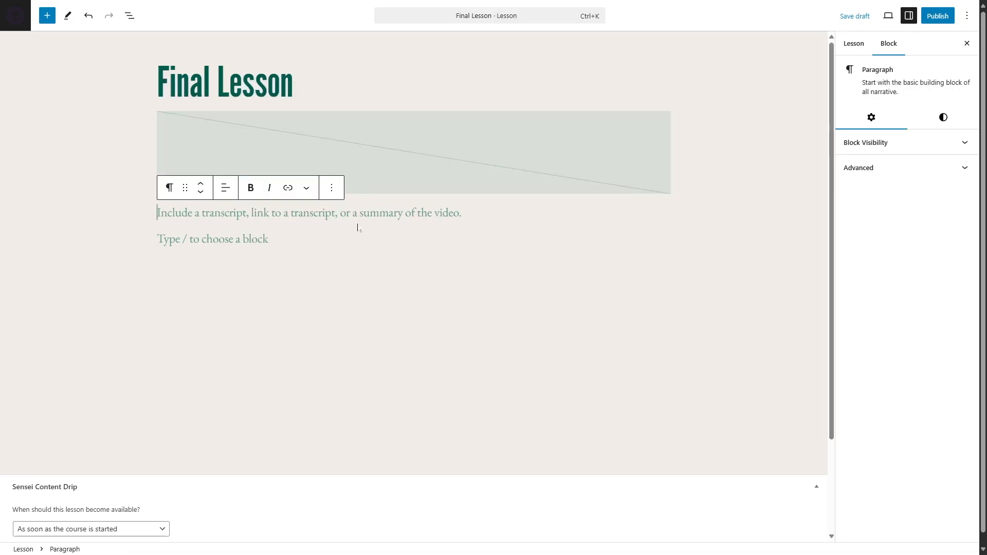
{"action": "key", "text": "Down"}
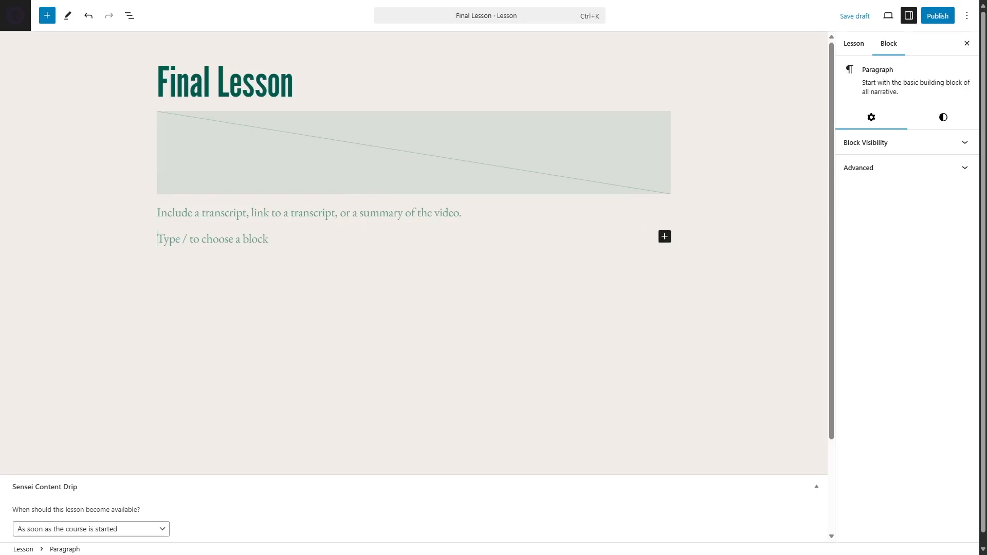
{"action": "left_click", "coordinate": [665, 236]}
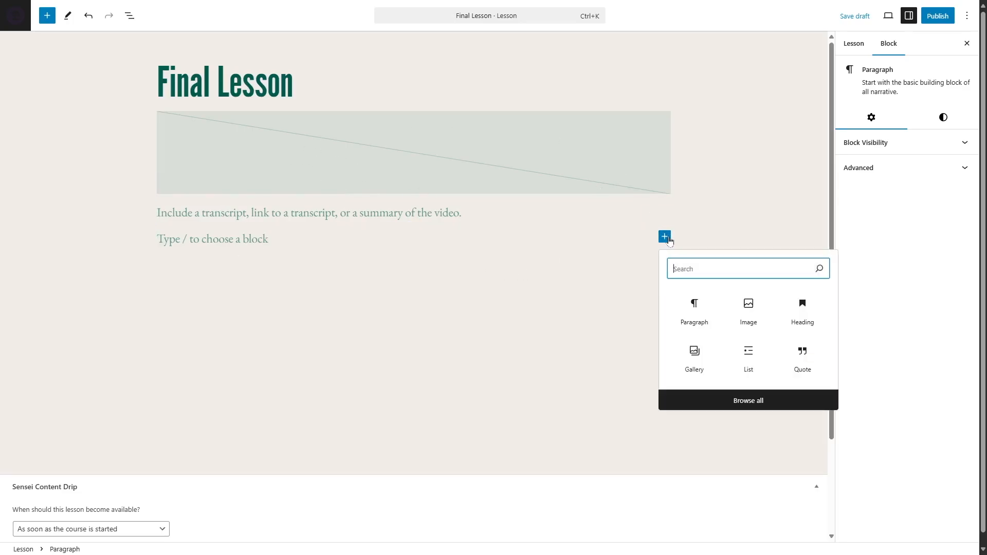
{"action": "left_click", "coordinate": [669, 237]}
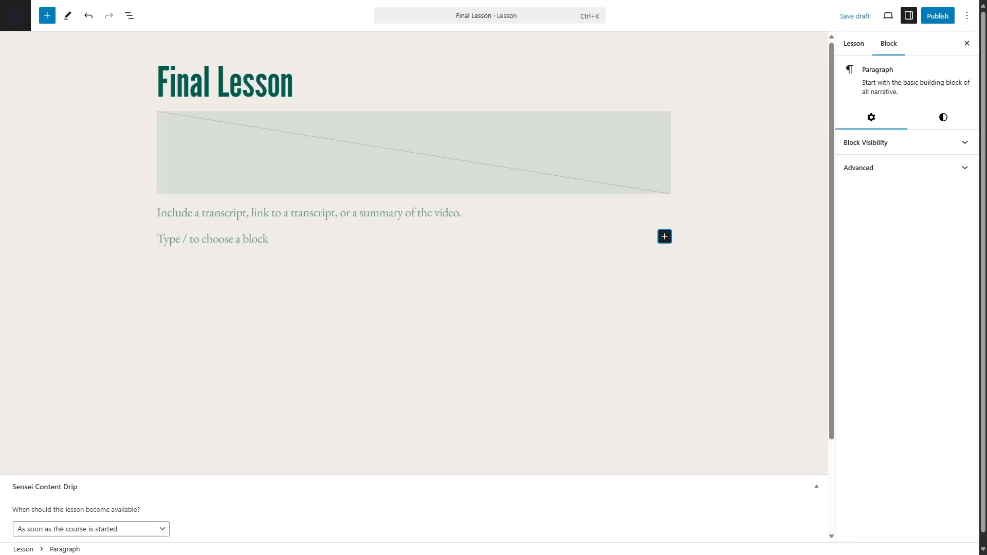
{"action": "left_click", "coordinate": [47, 16]}
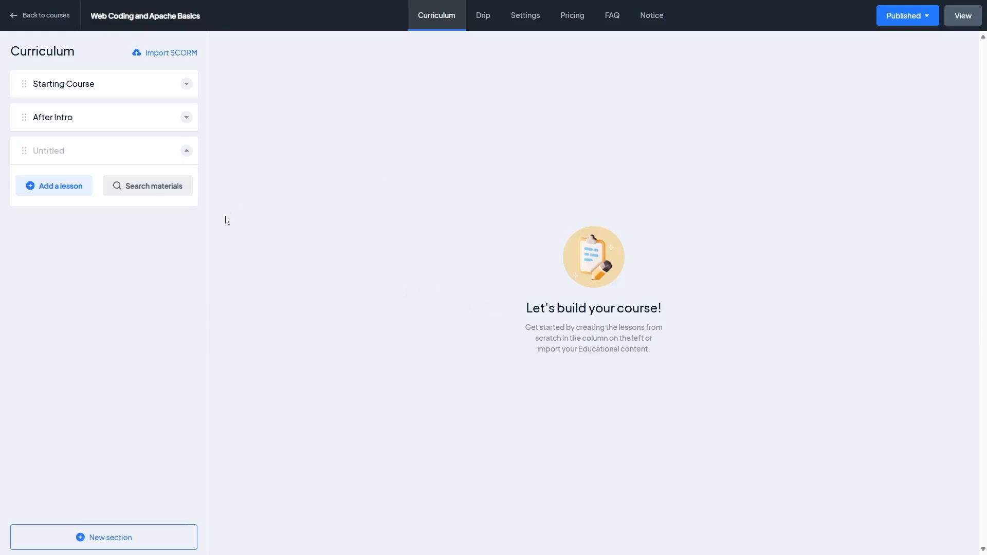
Step: In the MasterStudy LMS course builder, create a quiz named "Quiz 3" in the untitled section of Web Coding and Apache Basics
{"action": "left_click", "coordinate": [187, 118]}
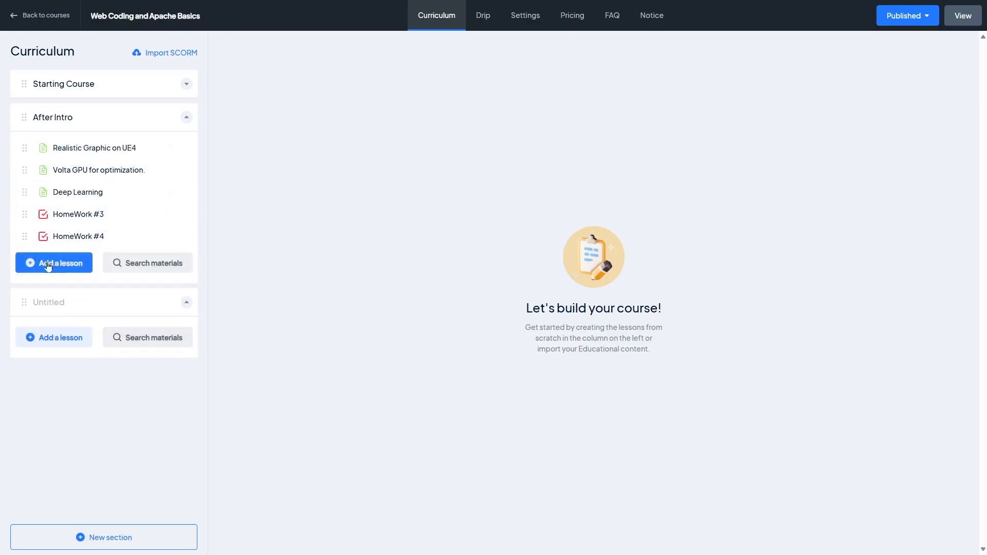
{"action": "left_click", "coordinate": [186, 117]}
{"action": "left_click", "coordinate": [69, 186]}
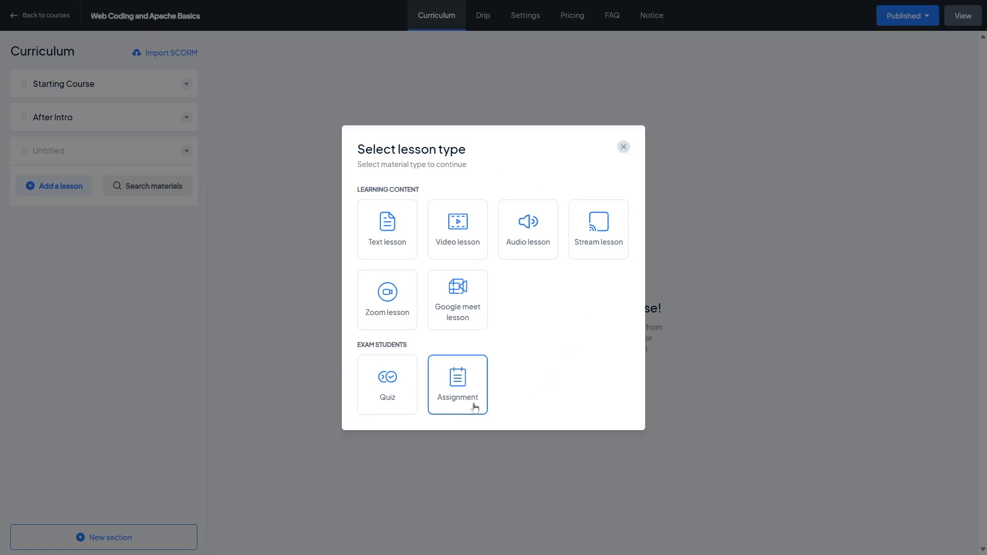
{"action": "left_click", "coordinate": [399, 383]}
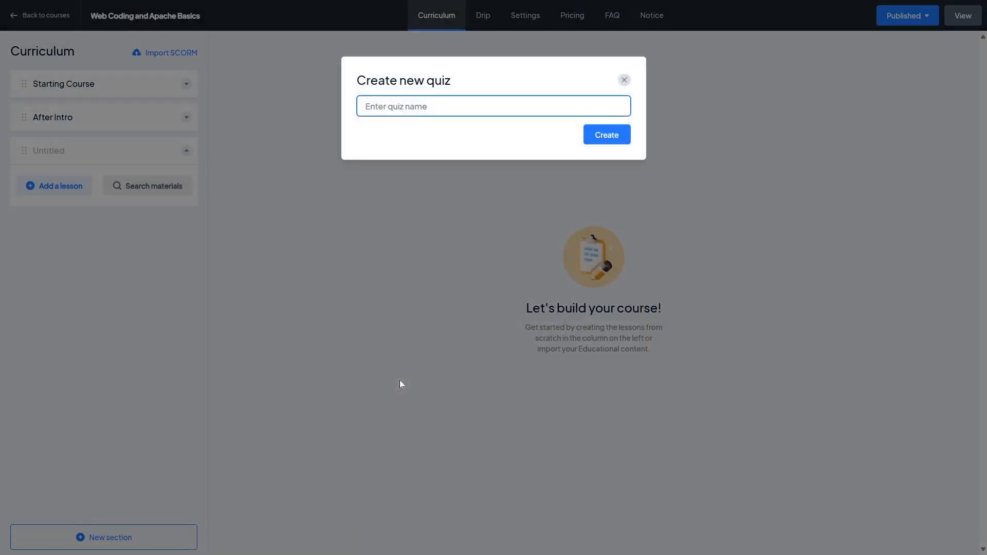
{"action": "type", "text": "Quiz 3"}
{"action": "left_click", "coordinate": [587, 141]}
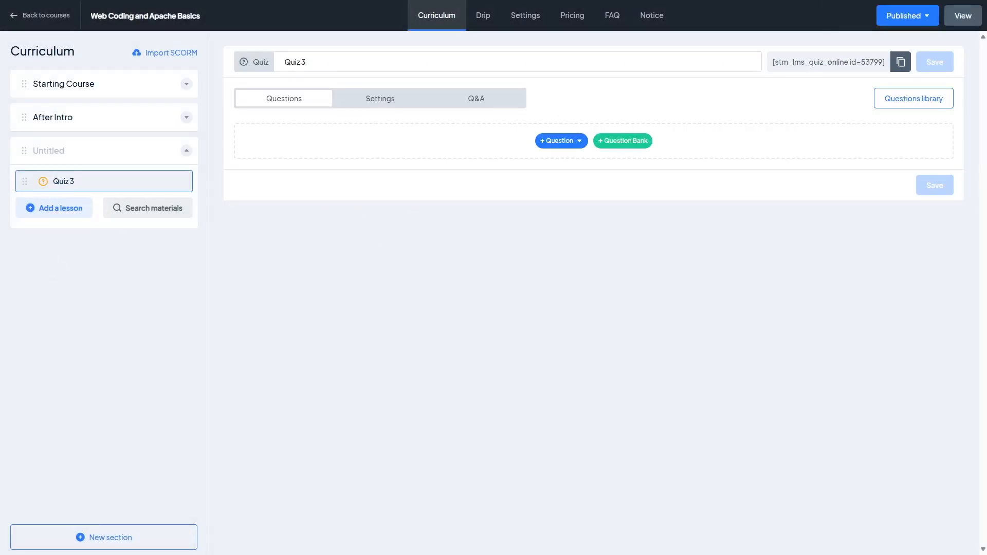
Step: Select the CPU, Graphical User Interface and USB 2.0 questions in the Questions Library, then close it without adding them
{"action": "left_click", "coordinate": [935, 105]}
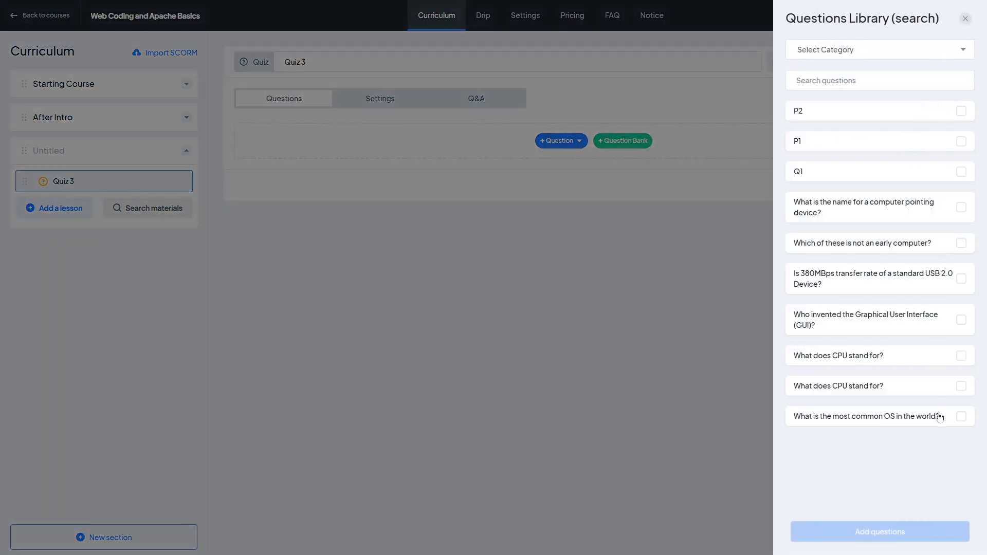
{"action": "left_click", "coordinate": [961, 356]}
{"action": "left_click", "coordinate": [961, 320]}
{"action": "left_click", "coordinate": [961, 279]}
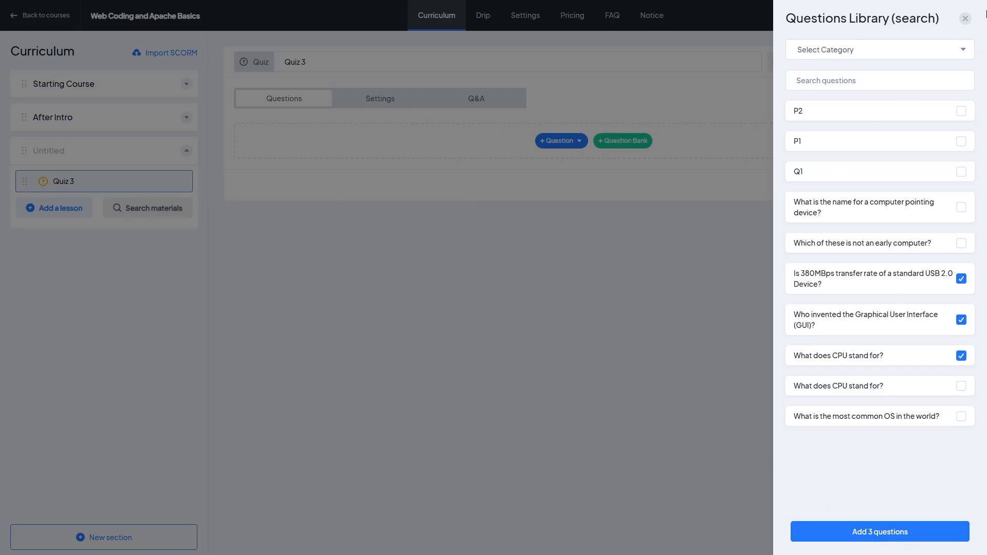
{"action": "left_click", "coordinate": [966, 20]}
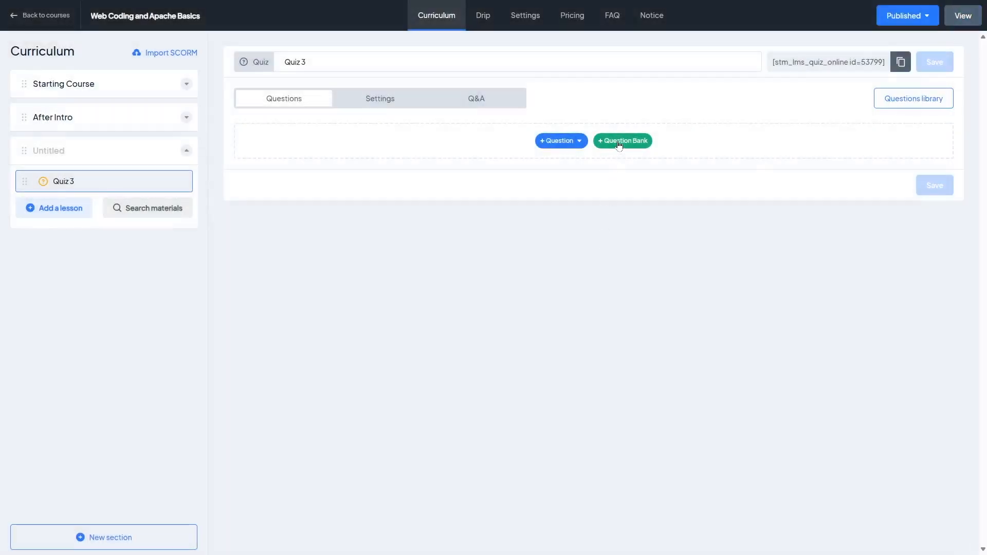
Step: Add a single-choice question to Quiz 3
{"action": "left_click", "coordinate": [578, 144]}
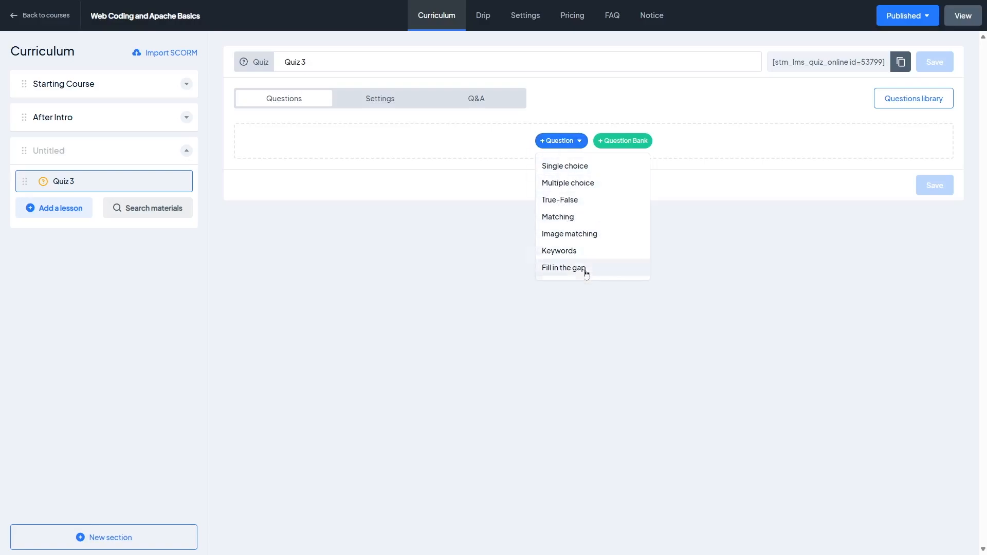
{"action": "left_click", "coordinate": [576, 166]}
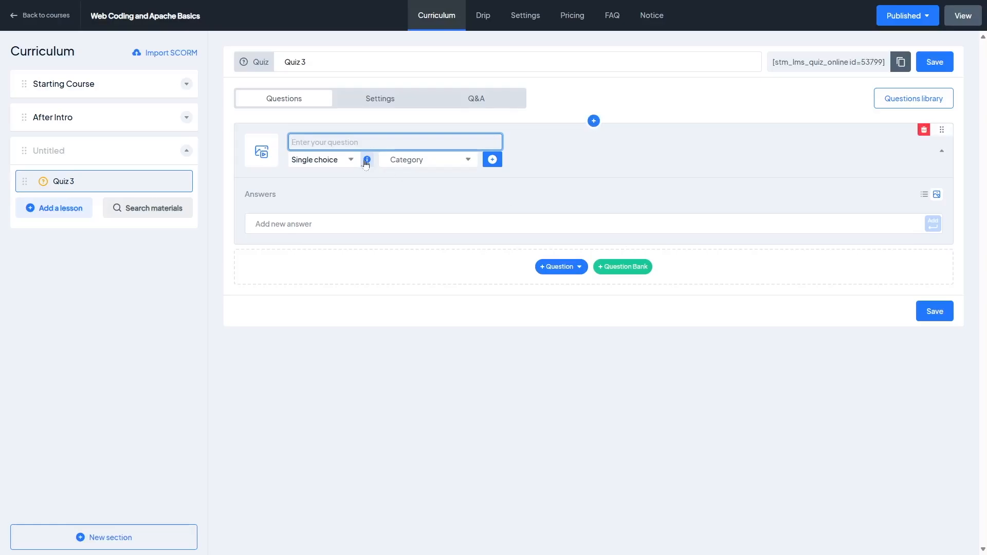
Step: Try the Matching and Image matching types on the new question and return it to Single choice
{"action": "left_click", "coordinate": [330, 163]}
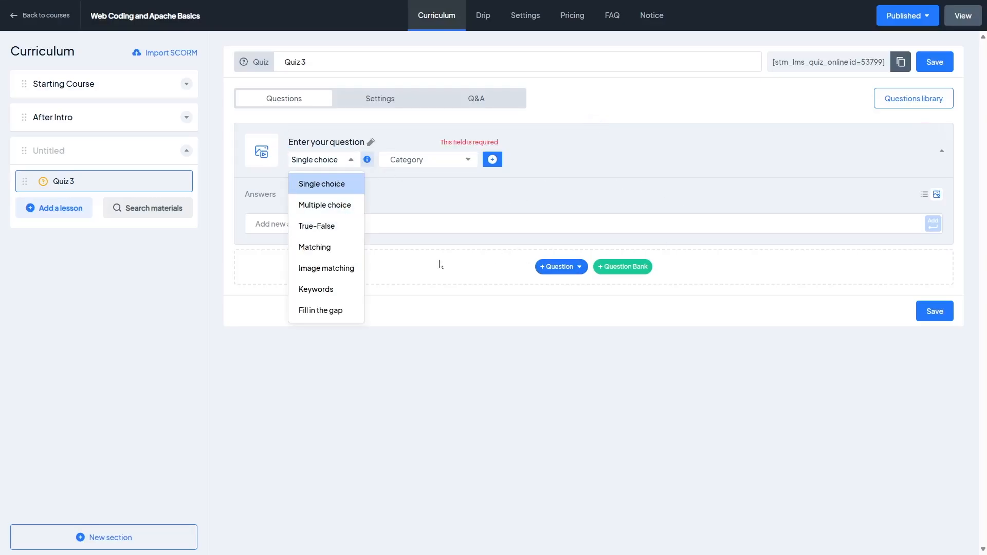
{"action": "left_click", "coordinate": [347, 252]}
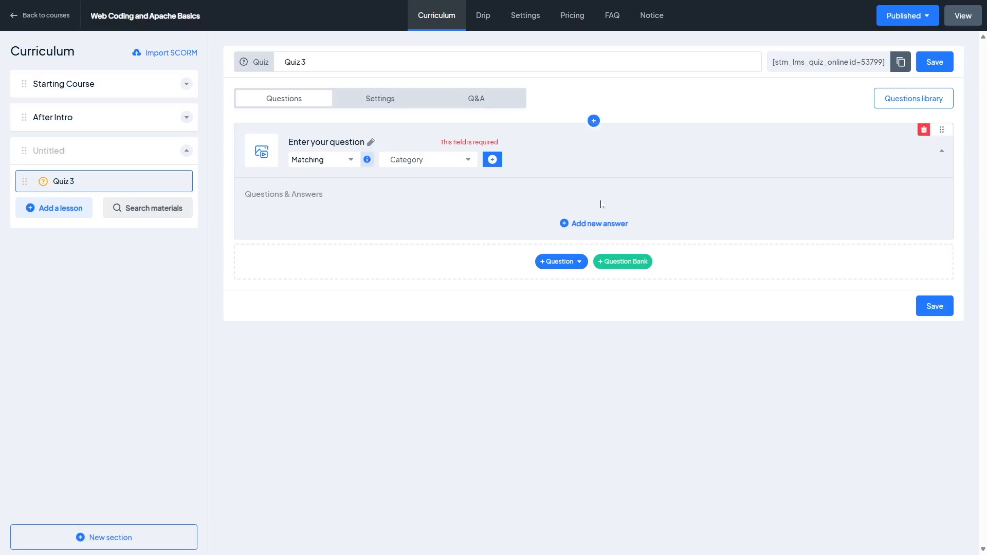
{"action": "left_click", "coordinate": [600, 224]}
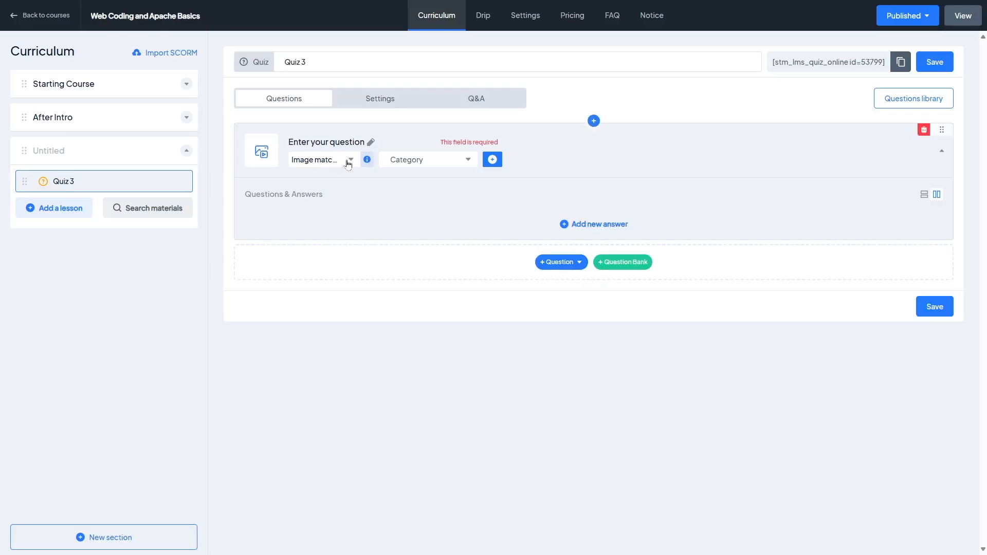
{"action": "left_click", "coordinate": [347, 163]}
{"action": "left_click", "coordinate": [340, 185]}
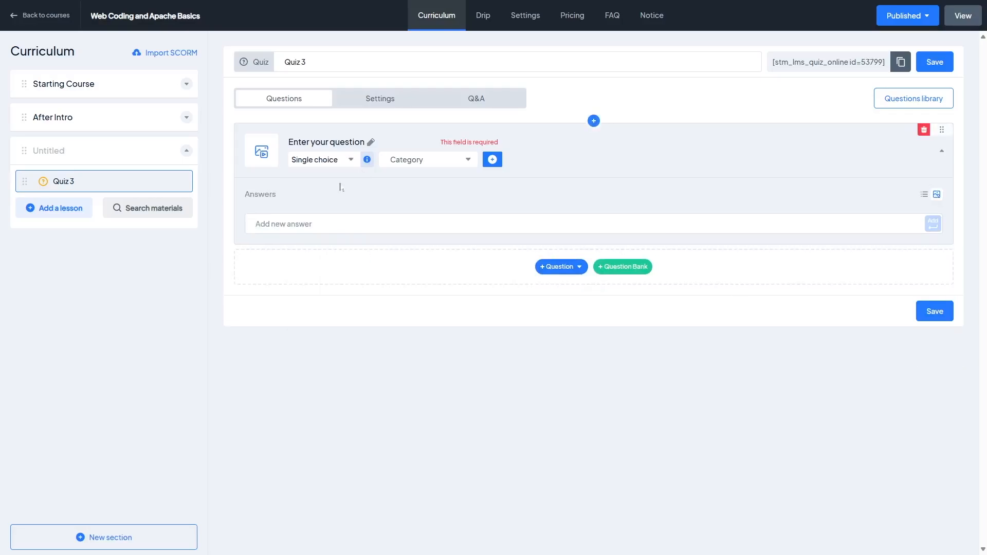
Step: Title the question "What does RGB stand for?" and check its category choices and new-category form without assigning a category
{"action": "left_click", "coordinate": [340, 143]}
{"action": "type", "text": "What does RGB stand for?"}
{"action": "left_click", "coordinate": [385, 160]}
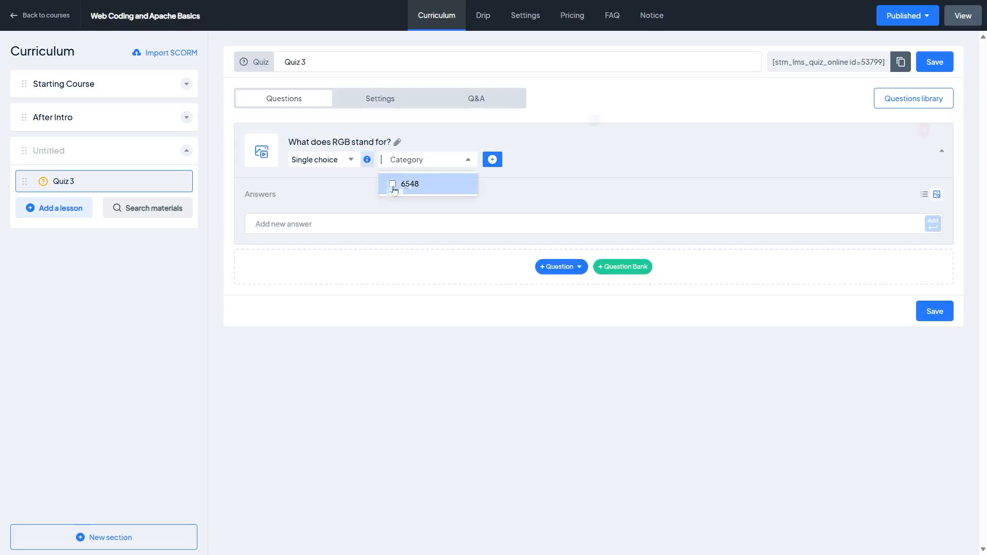
{"action": "left_click", "coordinate": [512, 188]}
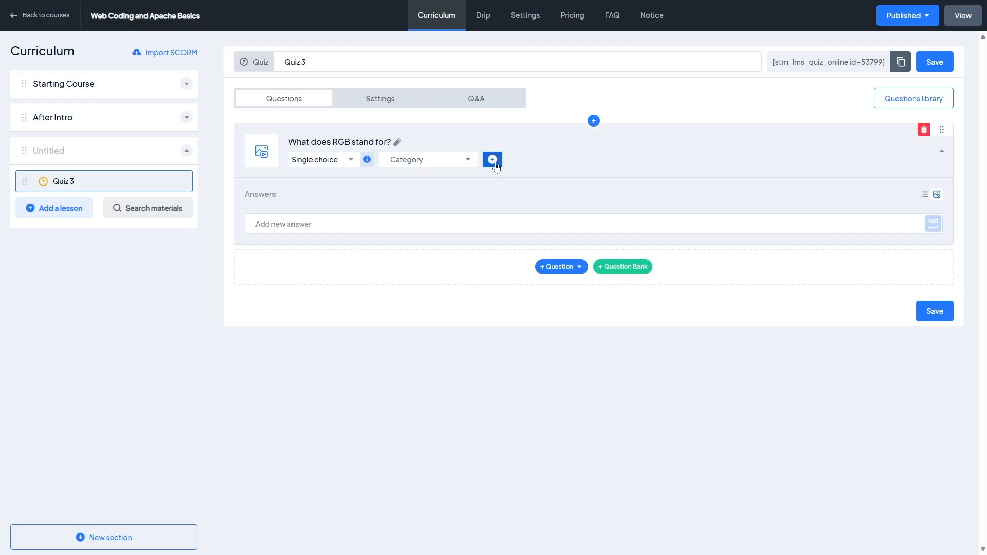
{"action": "left_click", "coordinate": [492, 161]}
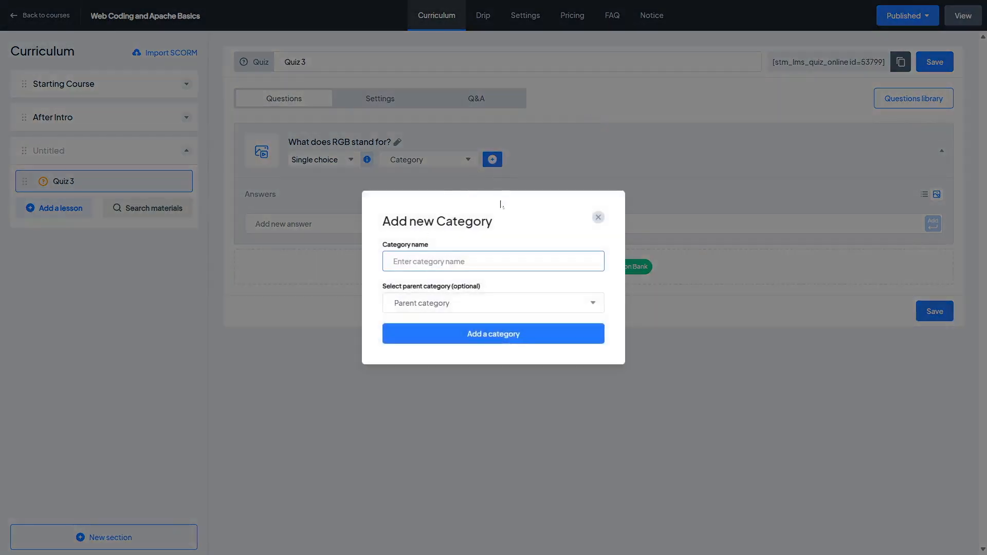
{"action": "left_click", "coordinate": [599, 218]}
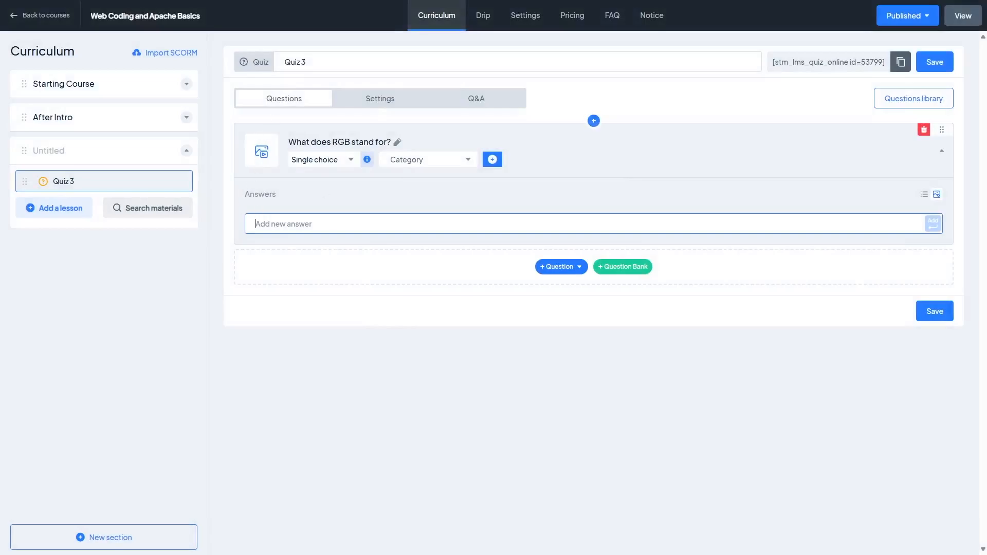
Step: Add "Red Green Brown" and "Red Green Blue" as answers to the RGB question
{"action": "type", "text": "Red Green Brown"}
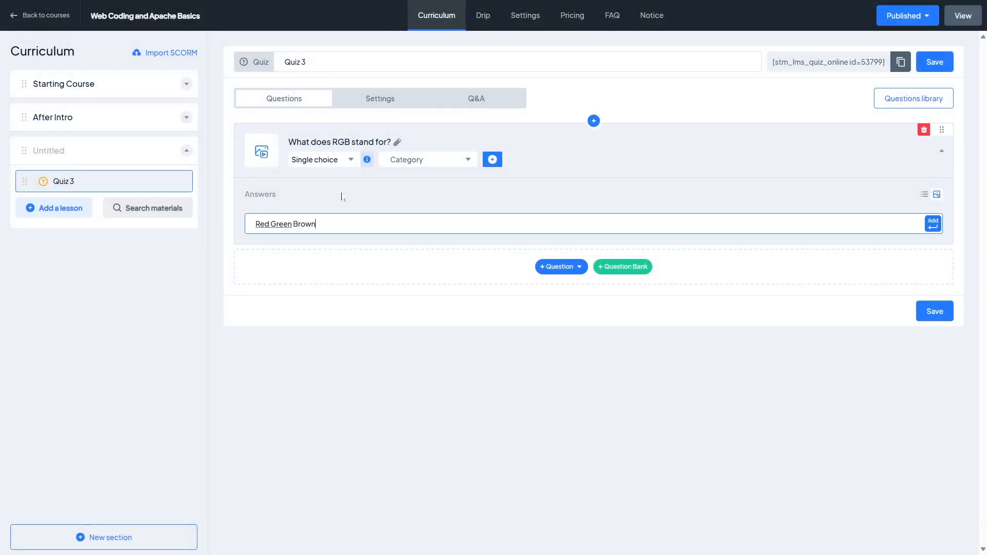
{"action": "key", "text": "Return"}
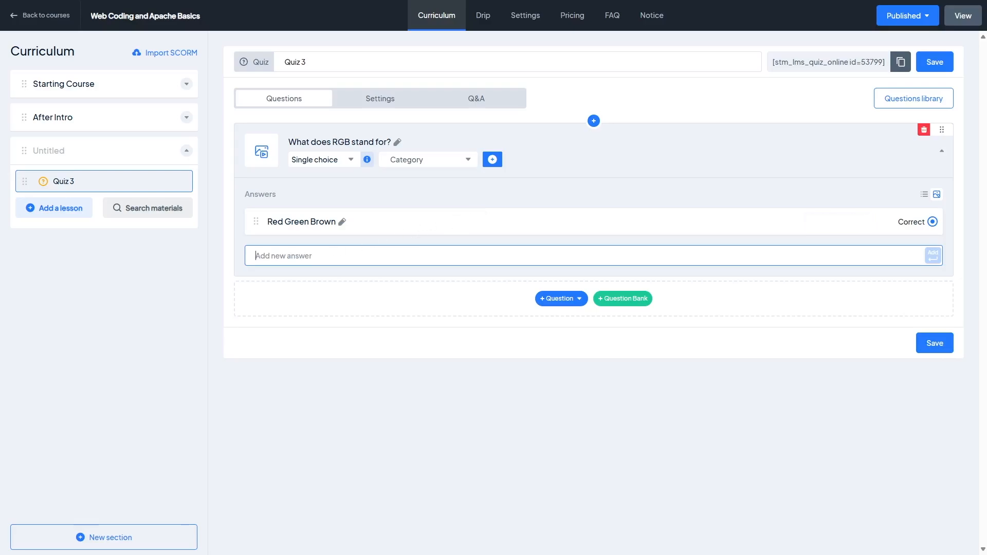
{"action": "type", "text": "Red Green Blue"}
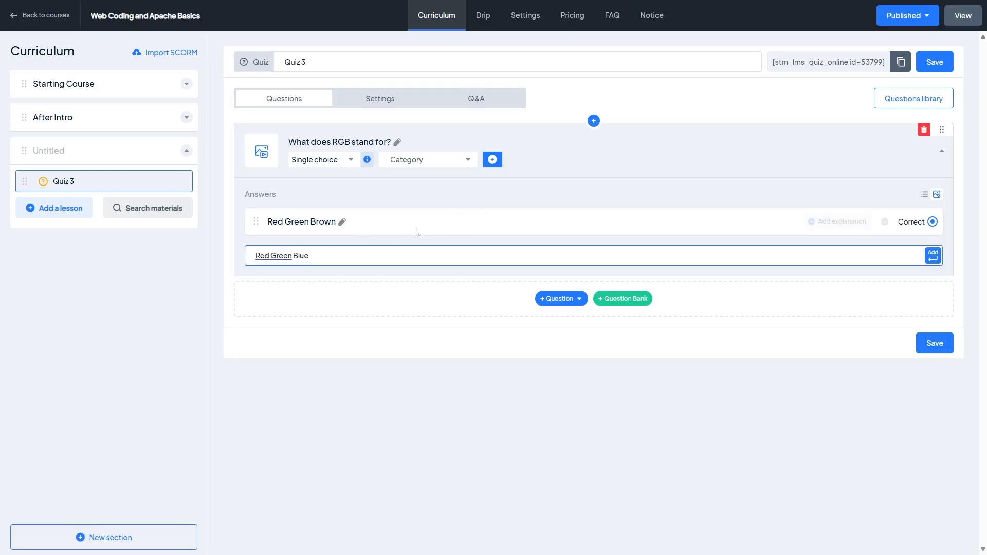
{"action": "left_click", "coordinate": [933, 255]}
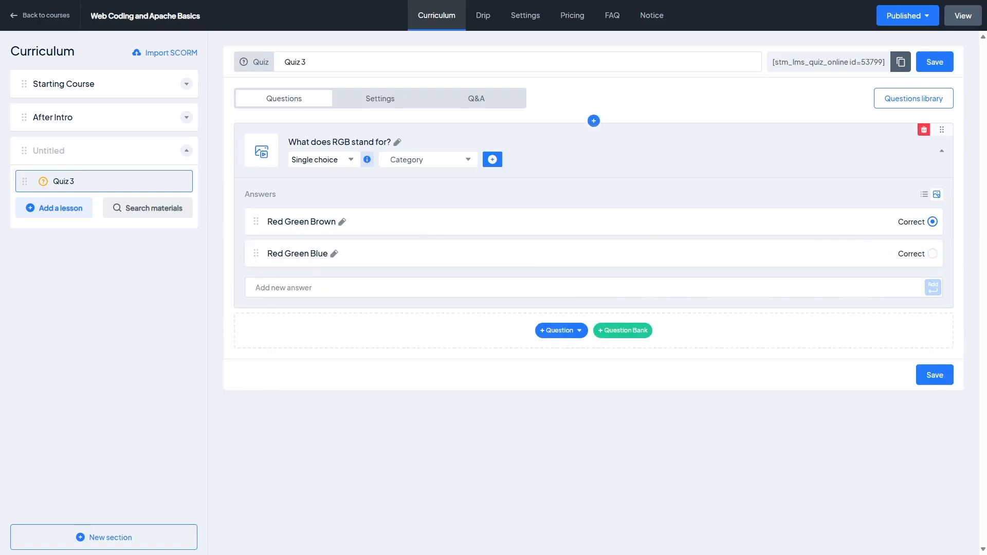
Step: Mark "Red Green Blue" as the correct answer and add another question to Quiz 3
{"action": "left_click_drag", "start_coordinate": [253, 242], "coordinate": [251, 282]}
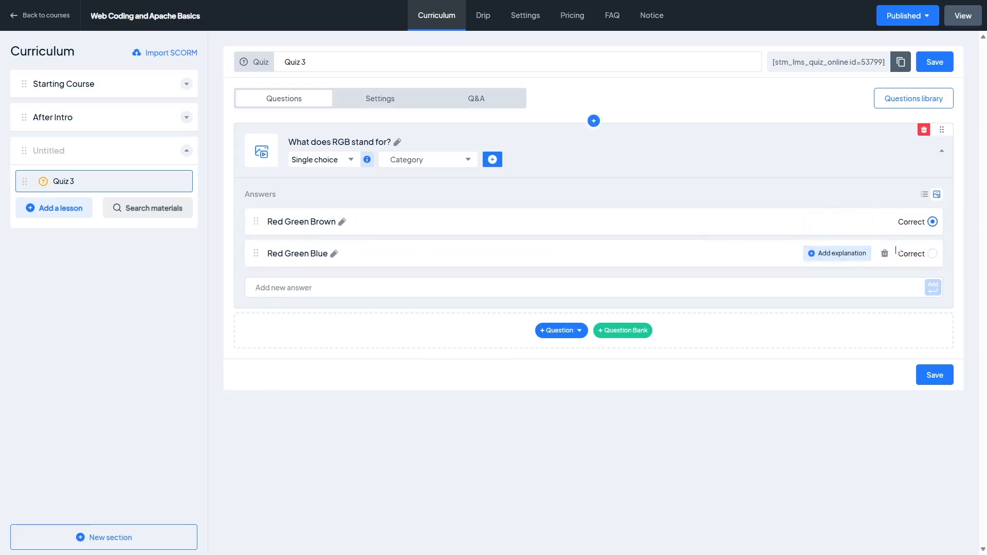
{"action": "left_click", "coordinate": [933, 254]}
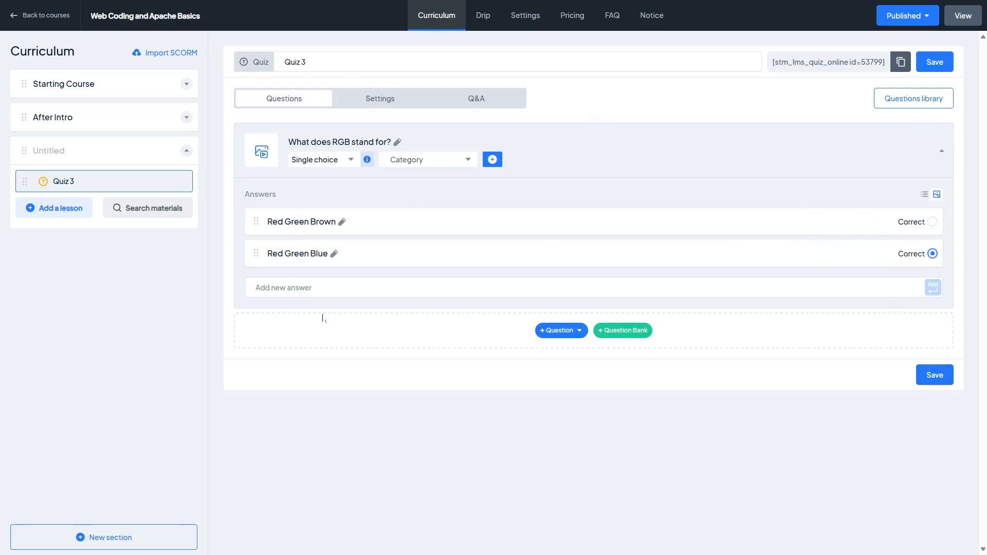
{"action": "left_click", "coordinate": [561, 332]}
{"action": "left_click", "coordinate": [570, 389]}
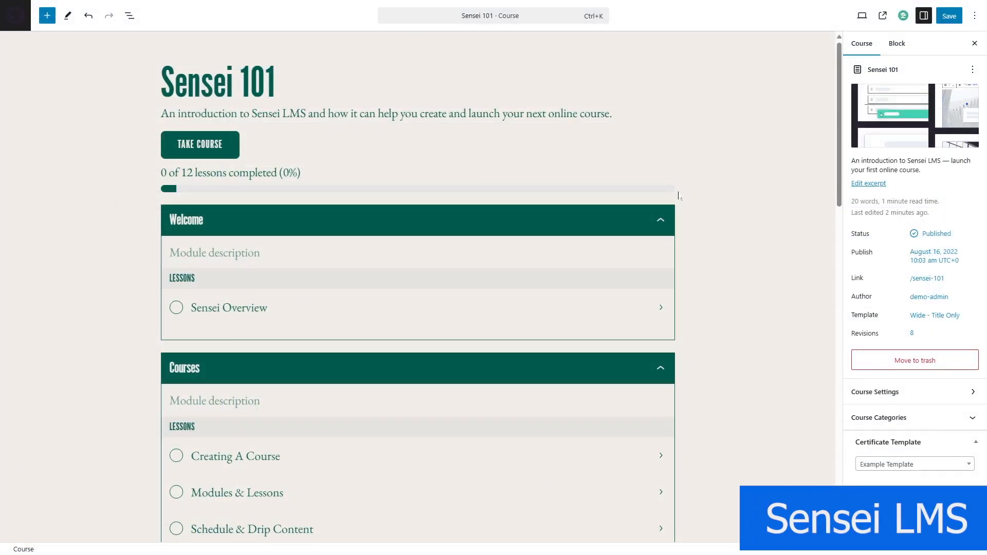
Step: In the Sensei LMS course Sensei 101, add a lesson named "Final Quiz" after Final Lesson in the "Making a course successful" module and save it
{"action": "scroll", "coordinate": [678, 195], "scroll_direction": "down", "scroll_amount": 3}
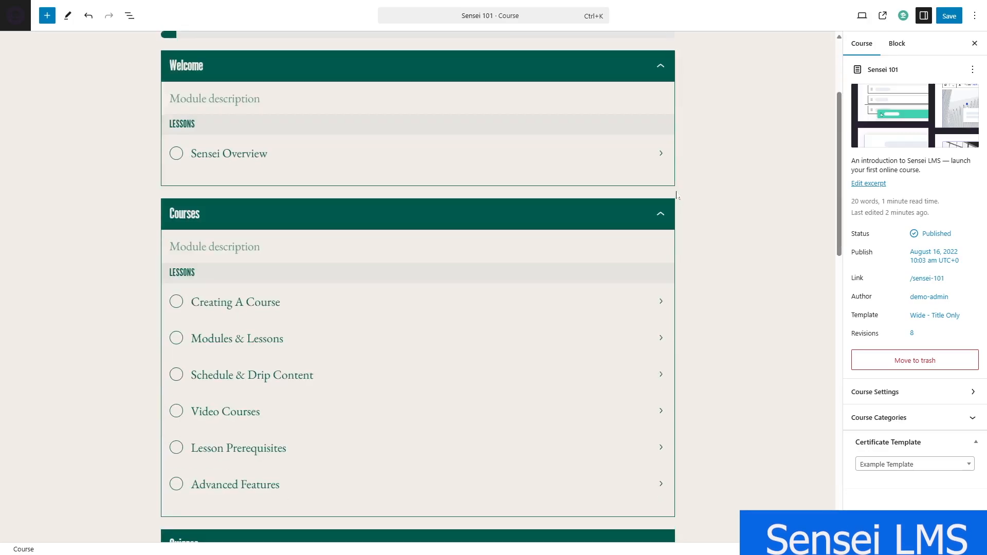
{"action": "scroll", "coordinate": [678, 196], "scroll_direction": "down", "scroll_amount": 10}
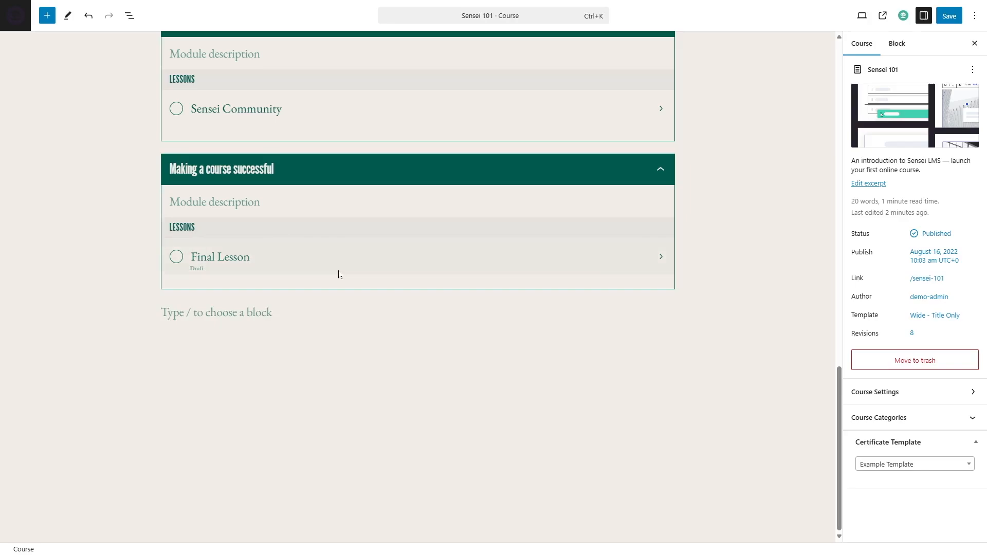
{"action": "left_click", "coordinate": [364, 255]}
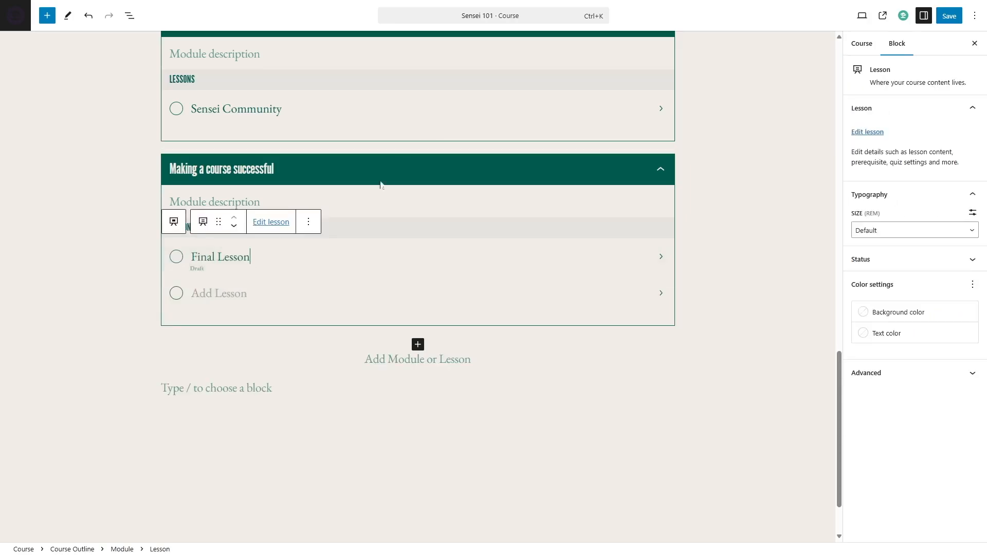
{"action": "key", "text": "Return"}
{"action": "type", "text": "Final Quiz"}
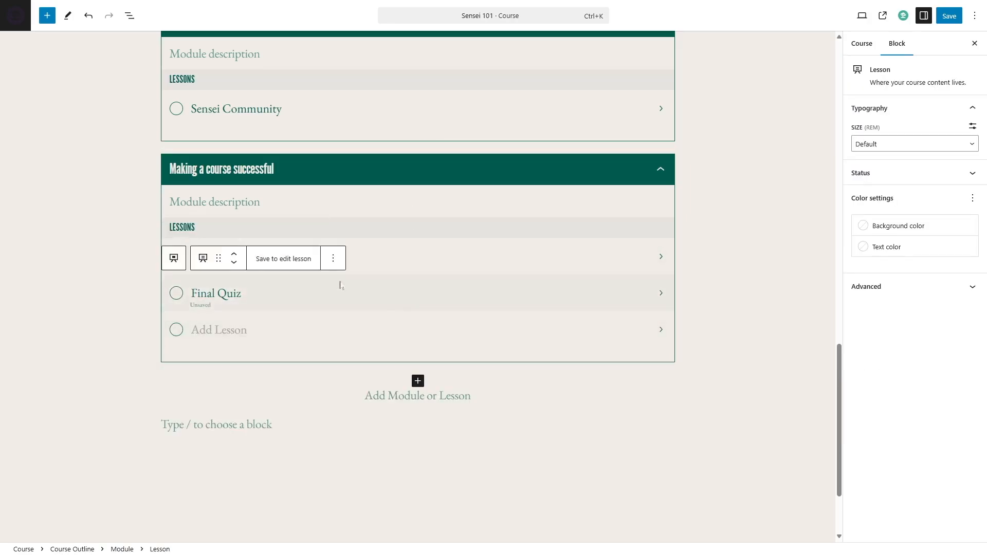
{"action": "left_click", "coordinate": [281, 259]}
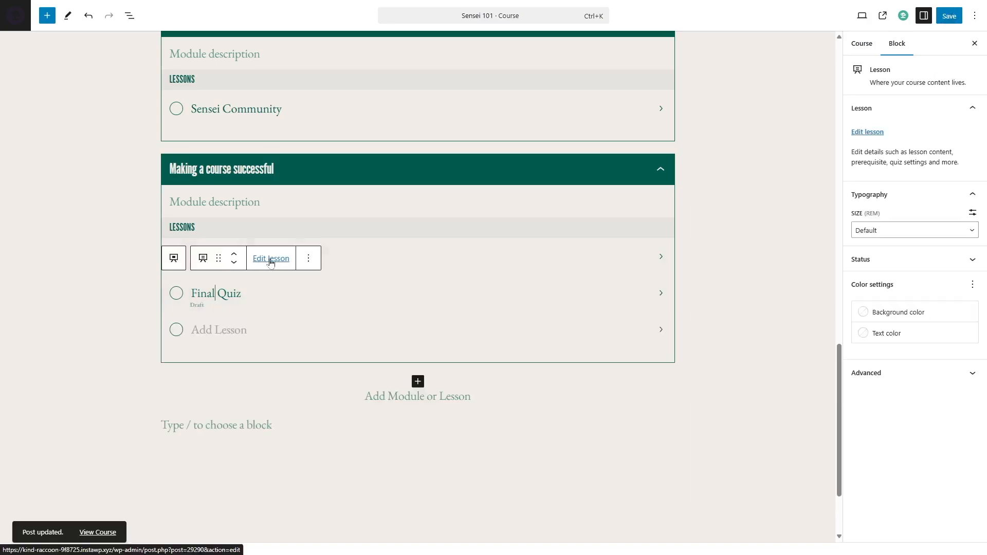
Step: Open the Final Quiz lesson for editing, keep its title, and apply the Lesson with Quiz layout
{"action": "left_click", "coordinate": [271, 258]}
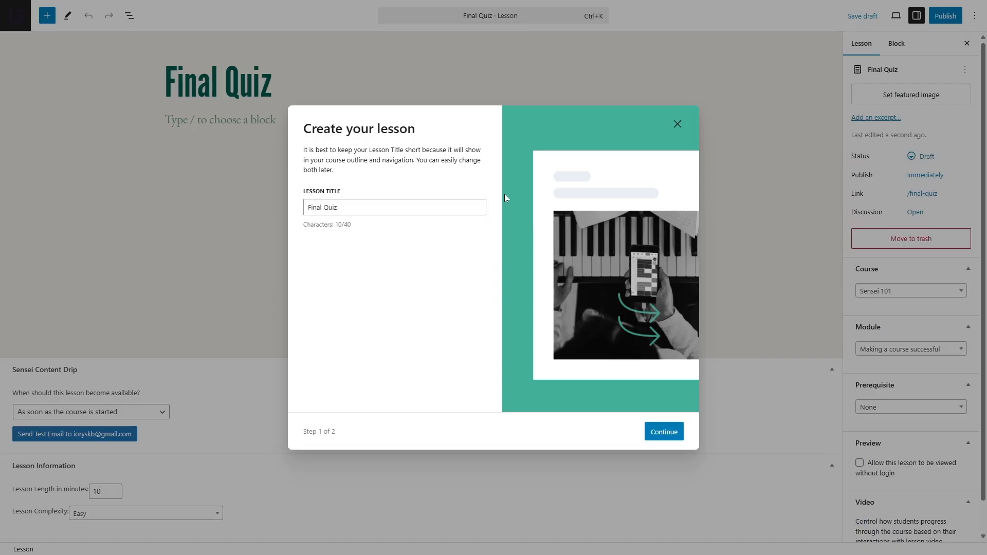
{"action": "left_click", "coordinate": [663, 434]}
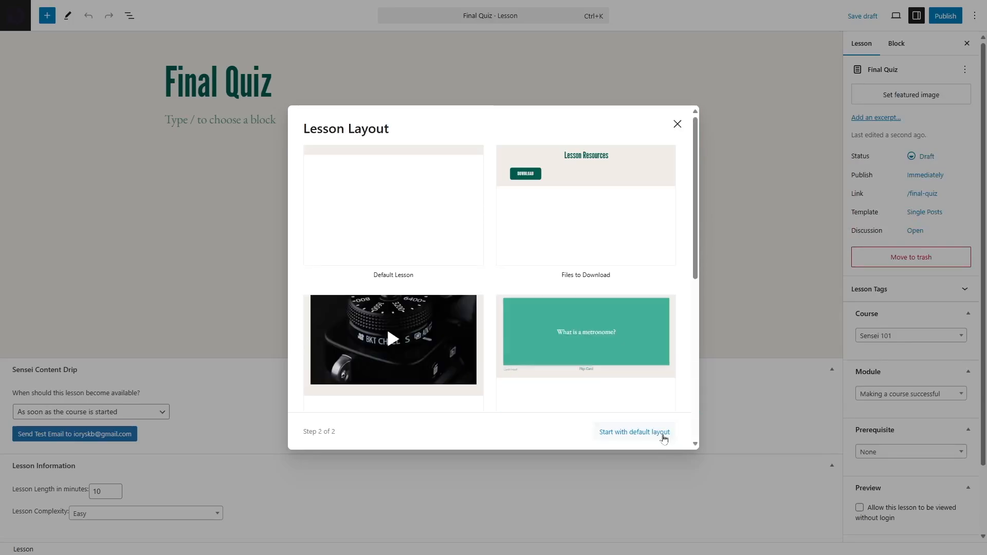
{"action": "scroll", "coordinate": [541, 240], "scroll_direction": "down", "scroll_amount": 3}
{"action": "scroll", "coordinate": [541, 251], "scroll_direction": "down", "scroll_amount": 3}
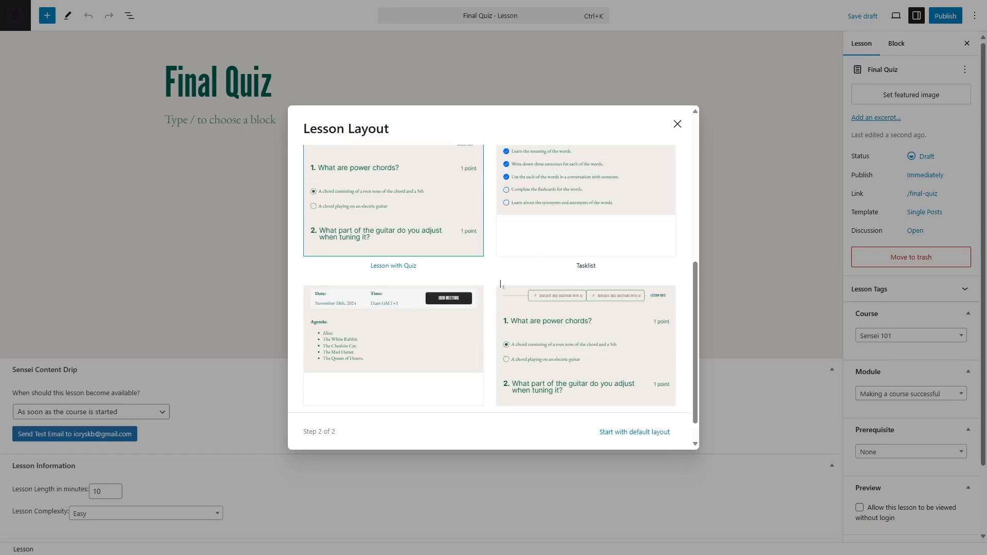
{"action": "scroll", "coordinate": [463, 257], "scroll_direction": "down", "scroll_amount": 1}
{"action": "scroll", "coordinate": [612, 337], "scroll_direction": "up", "scroll_amount": 2}
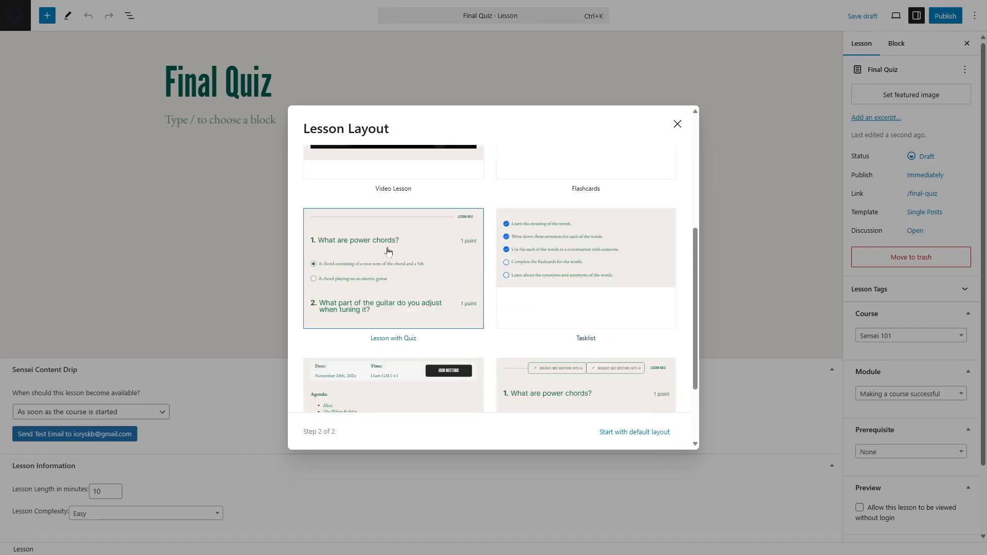
{"action": "left_click", "coordinate": [393, 265]}
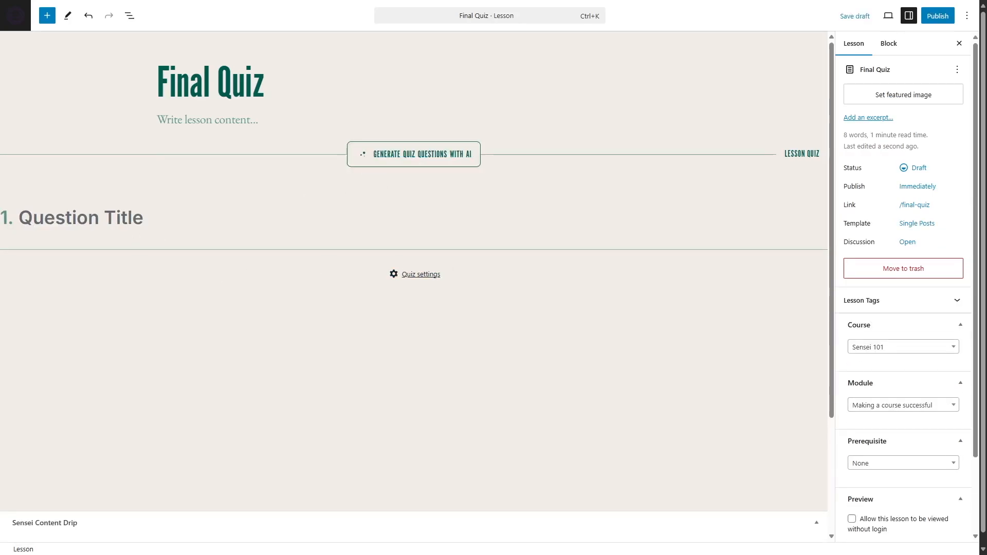
Step: Try the True/False and File Upload types on the quiz's first question and return it to Multiple Choice
{"action": "left_click", "coordinate": [81, 218]}
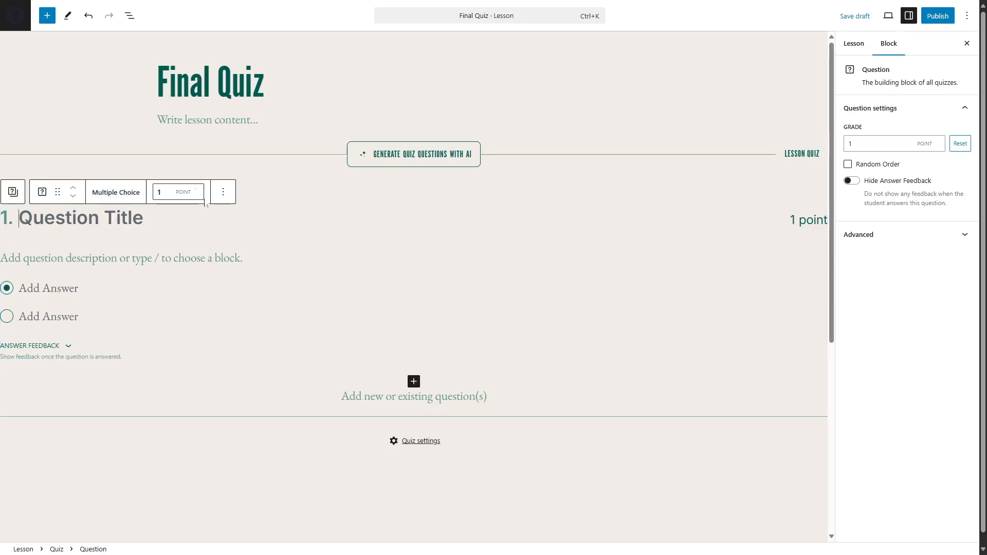
{"action": "left_click", "coordinate": [118, 197]}
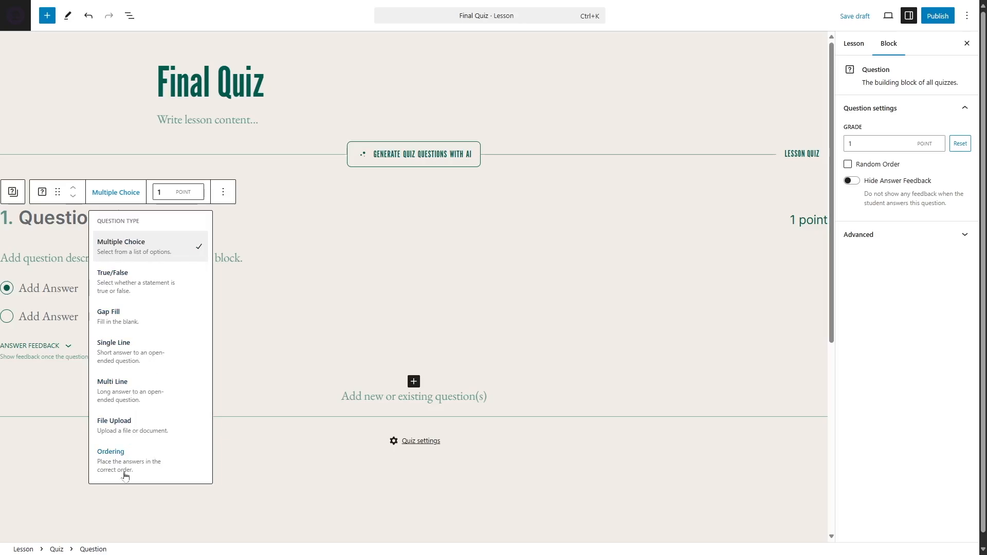
{"action": "left_click", "coordinate": [151, 278]}
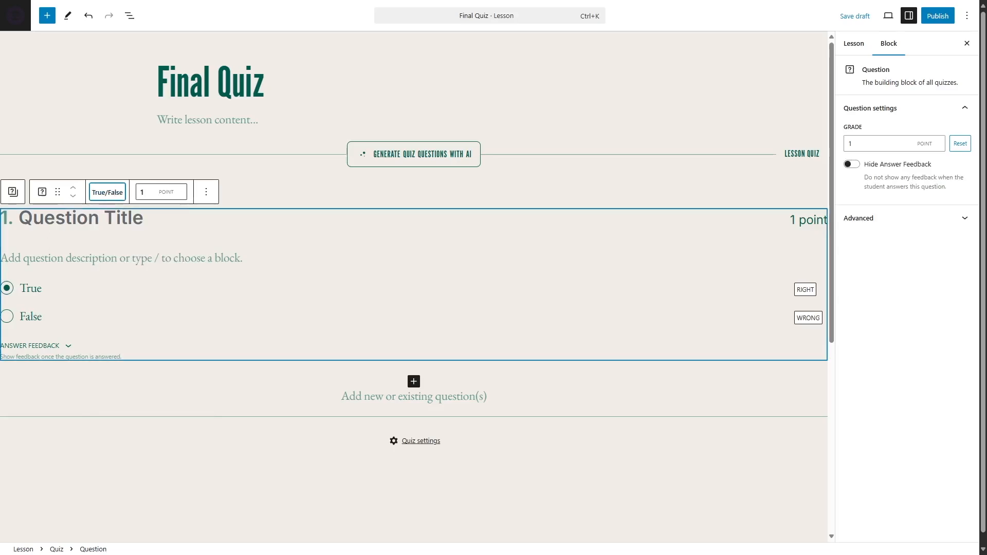
{"action": "left_click", "coordinate": [107, 192]}
{"action": "left_click", "coordinate": [126, 427]}
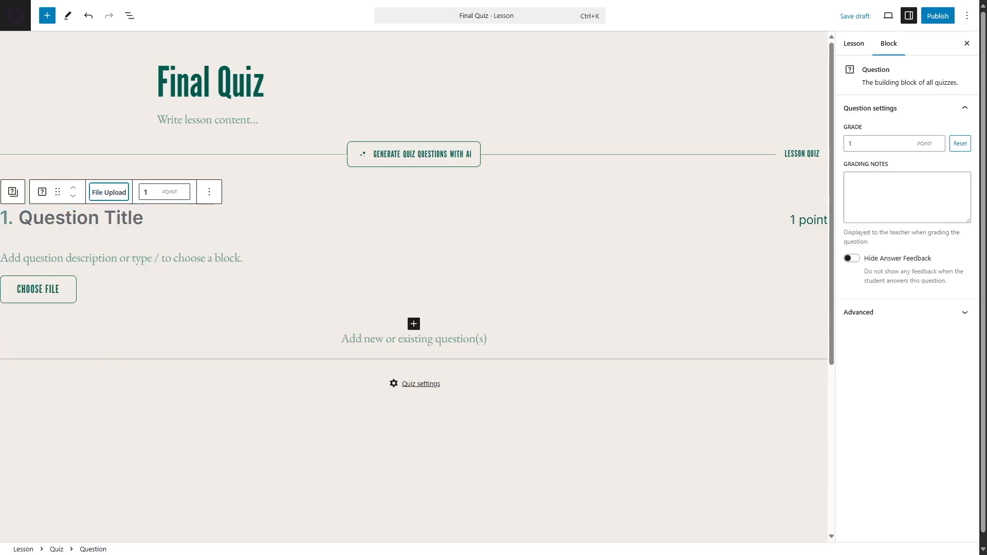
{"action": "left_click", "coordinate": [108, 192]}
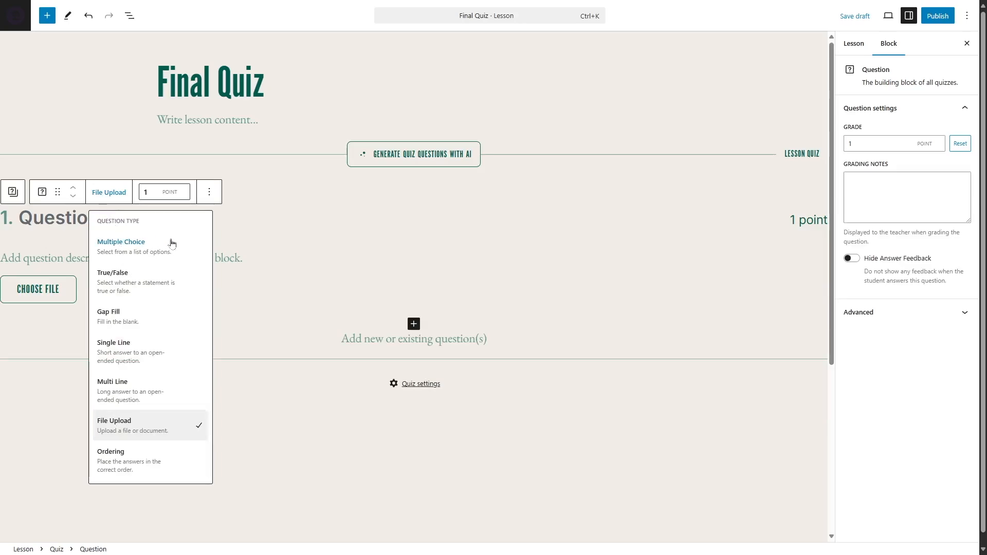
{"action": "left_click", "coordinate": [146, 247]}
Step: Examine the title, description and first answer fields of the multiple-choice question
{"action": "left_click", "coordinate": [19, 218]}
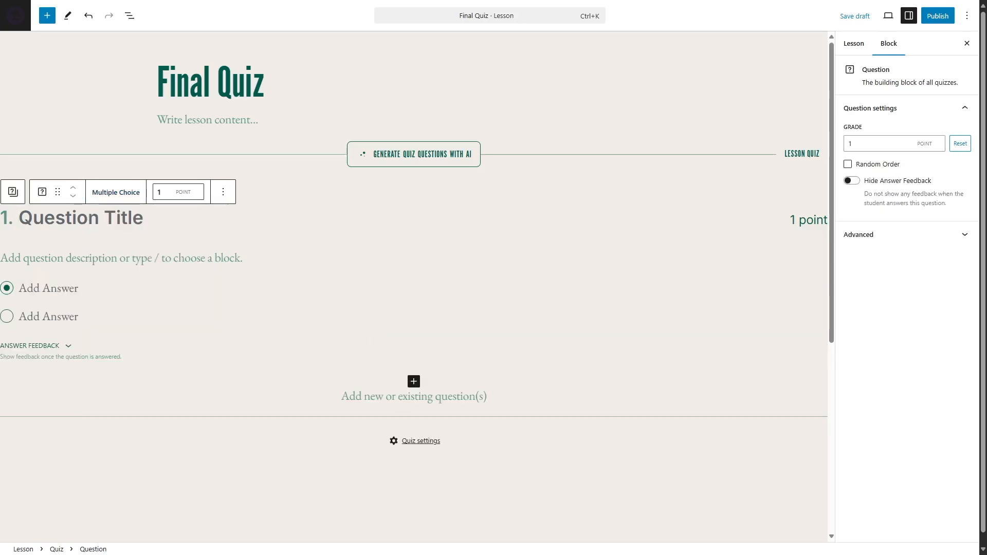
{"action": "left_click", "coordinate": [21, 258]}
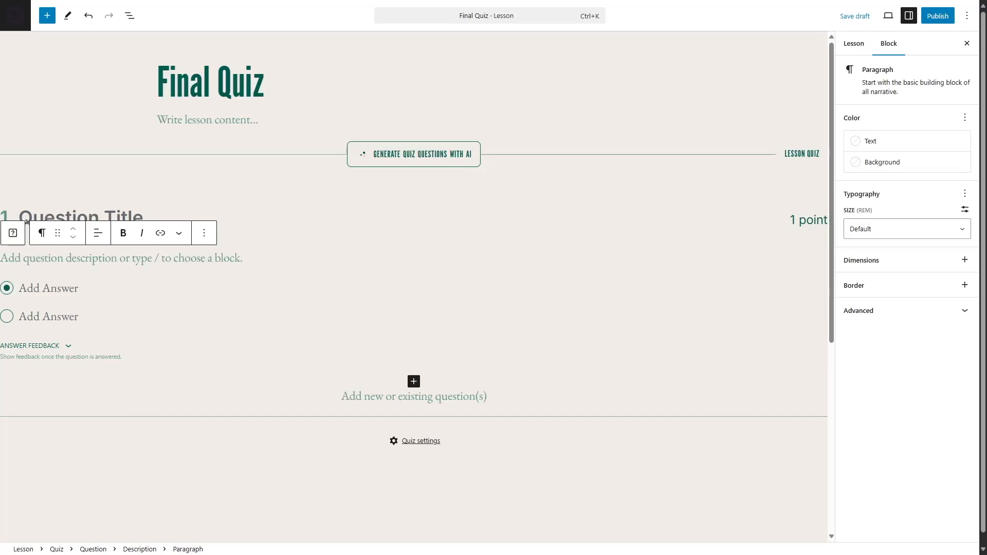
{"action": "left_click", "coordinate": [19, 288]}
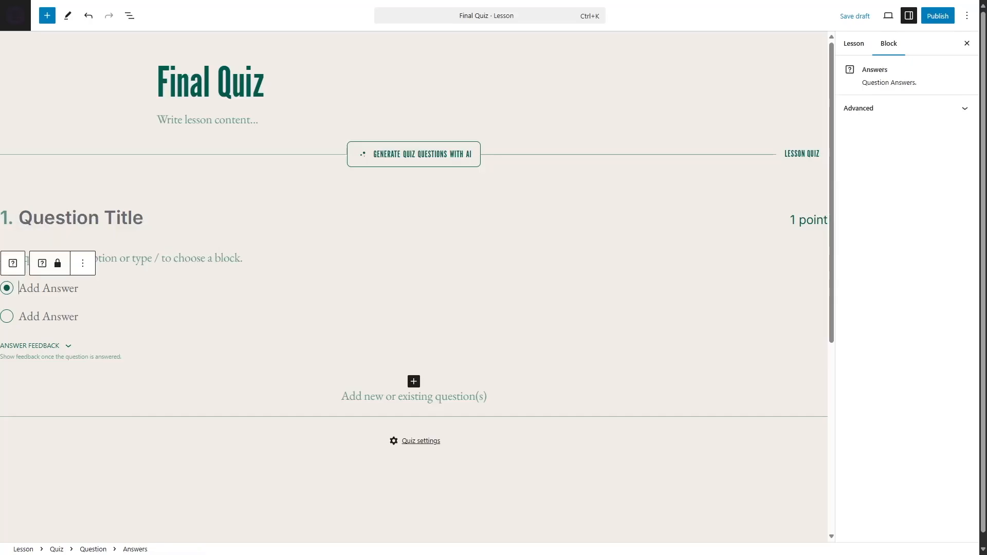
Step: Expand the multiple-choice question's answer feedback to review the Correct and Incorrect message fields, and open the quiz settings
{"action": "left_click", "coordinate": [69, 348]}
{"action": "scroll", "coordinate": [68, 350], "scroll_direction": "down", "scroll_amount": 3}
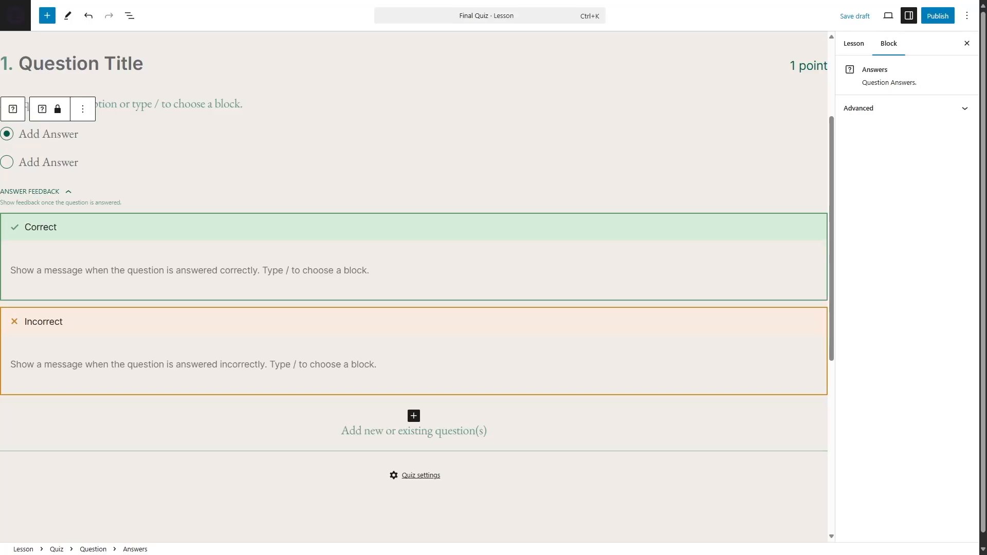
{"action": "left_click", "coordinate": [421, 477]}
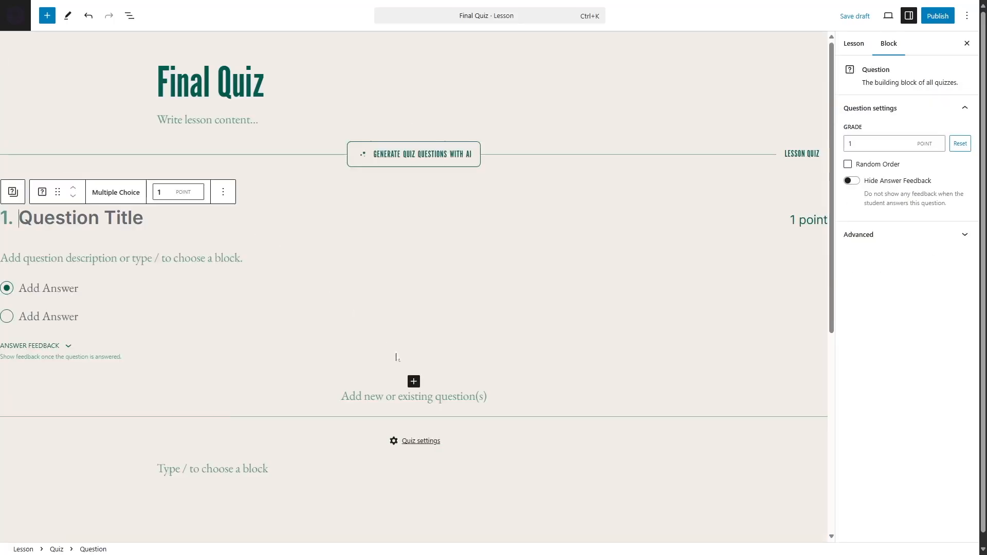
Step: Add a second new question to the Final Quiz and open that question's options
{"action": "left_click", "coordinate": [414, 382]}
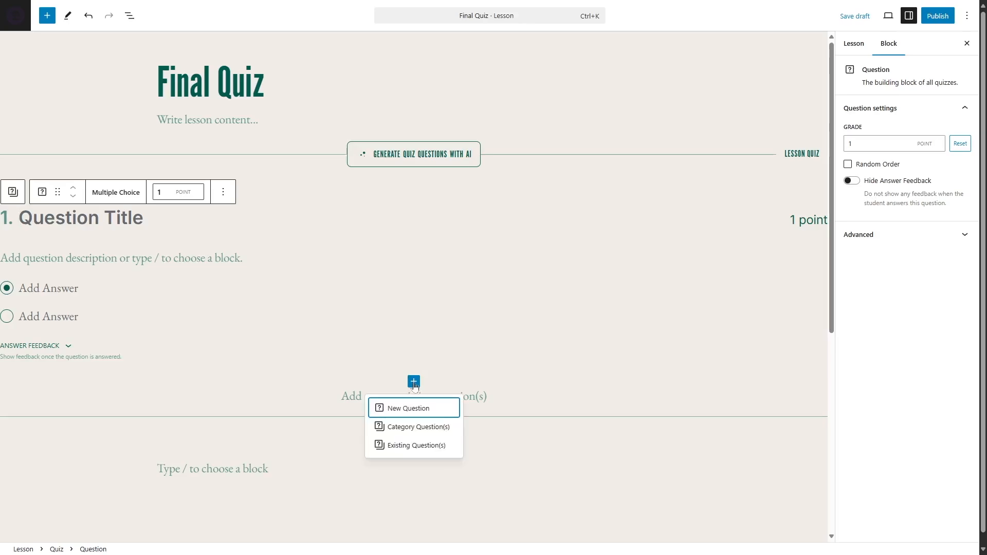
{"action": "left_click", "coordinate": [403, 412]}
{"action": "left_click", "coordinate": [116, 156]}
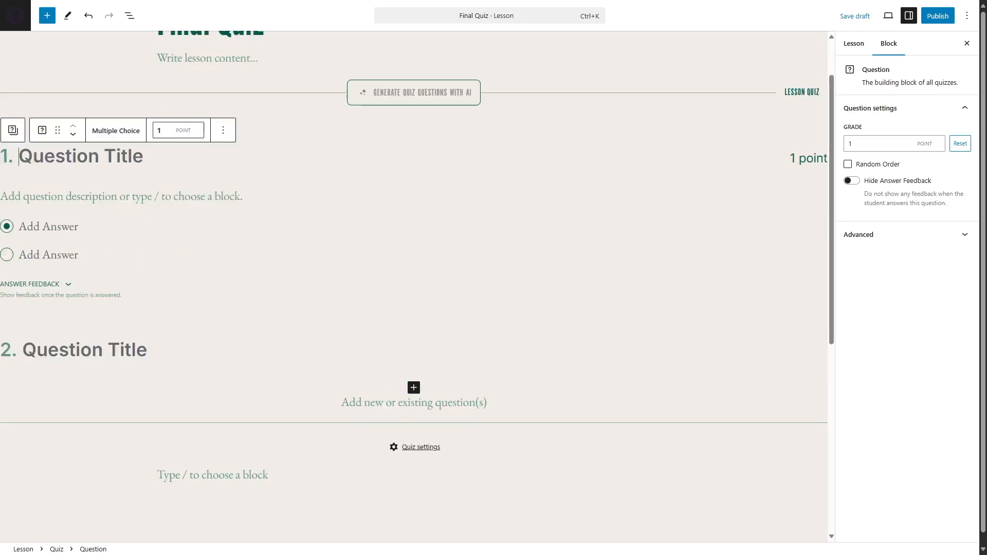
{"action": "left_click", "coordinate": [139, 350]}
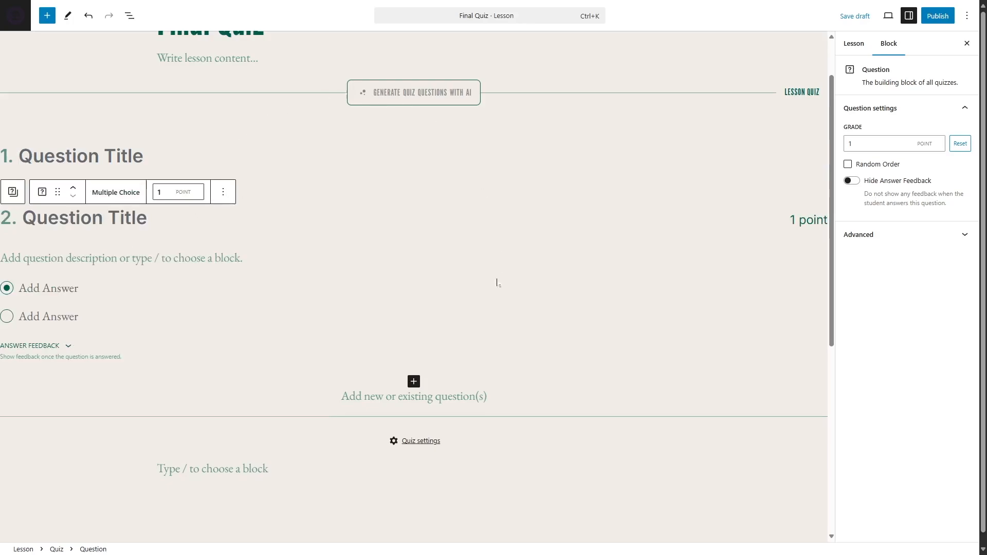
{"action": "left_click", "coordinate": [224, 194]}
{"action": "left_click", "coordinate": [235, 335]}
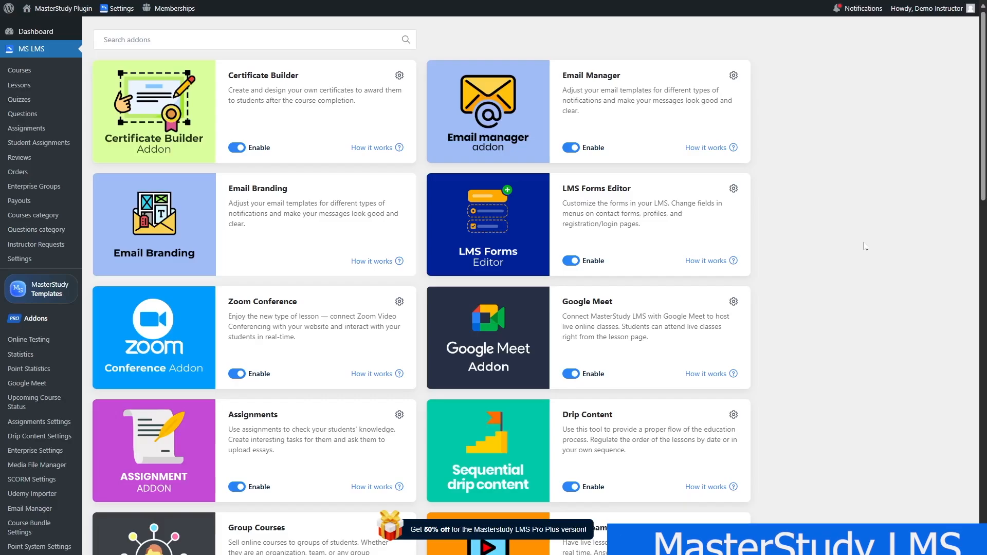
Step: Switch to MasterStudy LMS, review its addons, and open the Drip Content settings to try the Lock lessons in order option
{"action": "scroll", "coordinate": [849, 243], "scroll_direction": "down", "scroll_amount": 3}
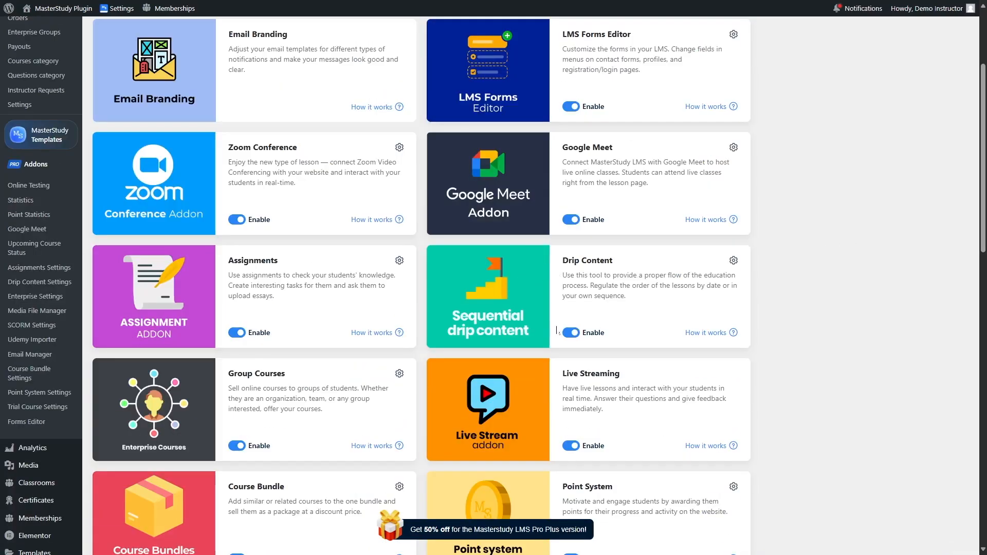
{"action": "scroll", "coordinate": [670, 274], "scroll_direction": "up", "scroll_amount": 3}
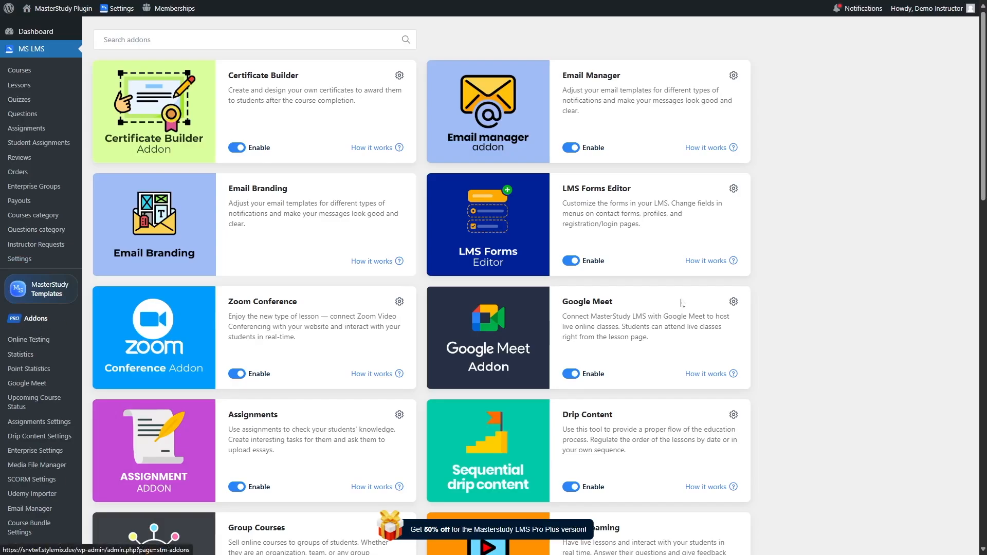
{"action": "scroll", "coordinate": [668, 308], "scroll_direction": "down", "scroll_amount": 2}
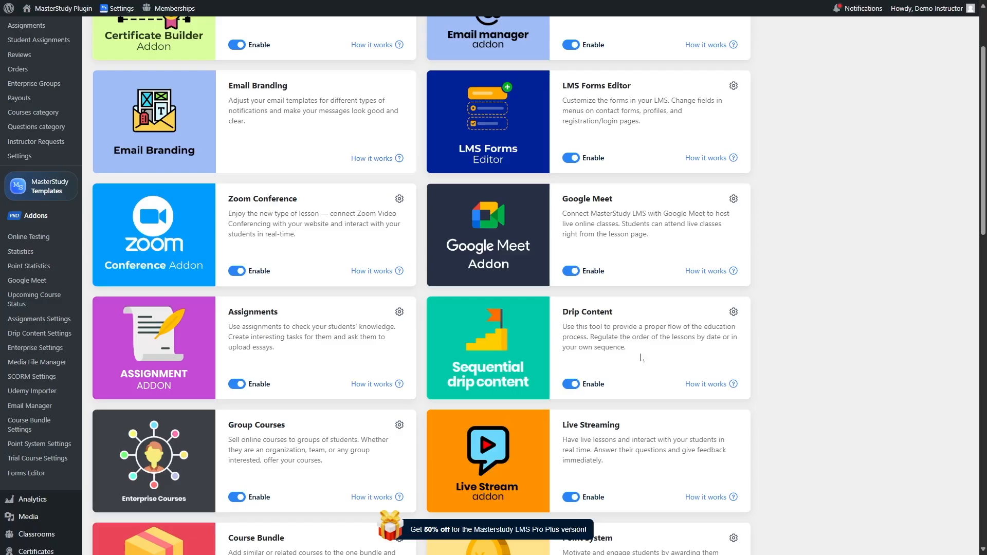
{"action": "left_click", "coordinate": [30, 335]}
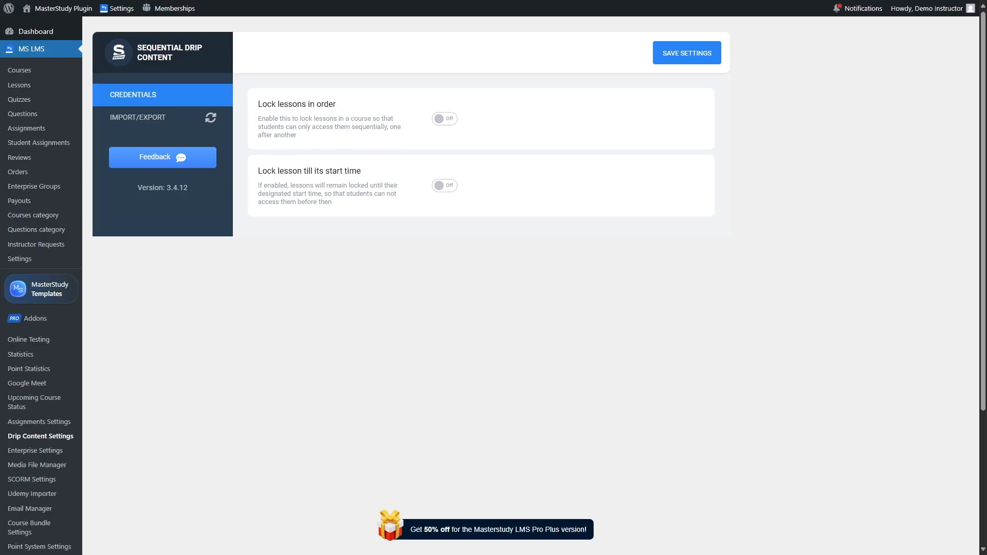
{"action": "left_click", "coordinate": [445, 121]}
{"action": "left_click", "coordinate": [443, 119]}
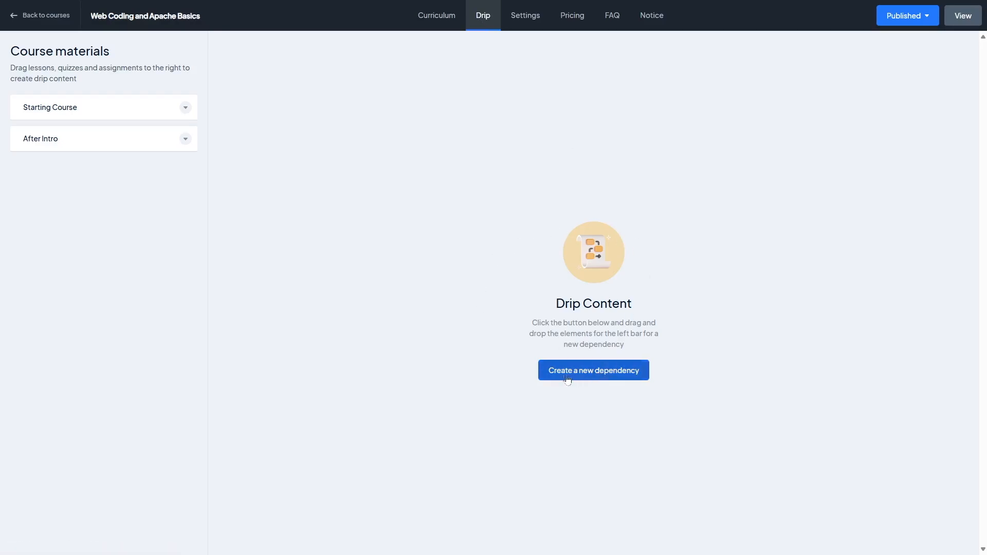
Step: In Web Coding and Apache Basics, create a drip dependency from Nvidia New Technologies Slides to Engine Target Audience and Quiz: Mobile / Native Apps, and add another dependency
{"action": "left_click", "coordinate": [607, 377]}
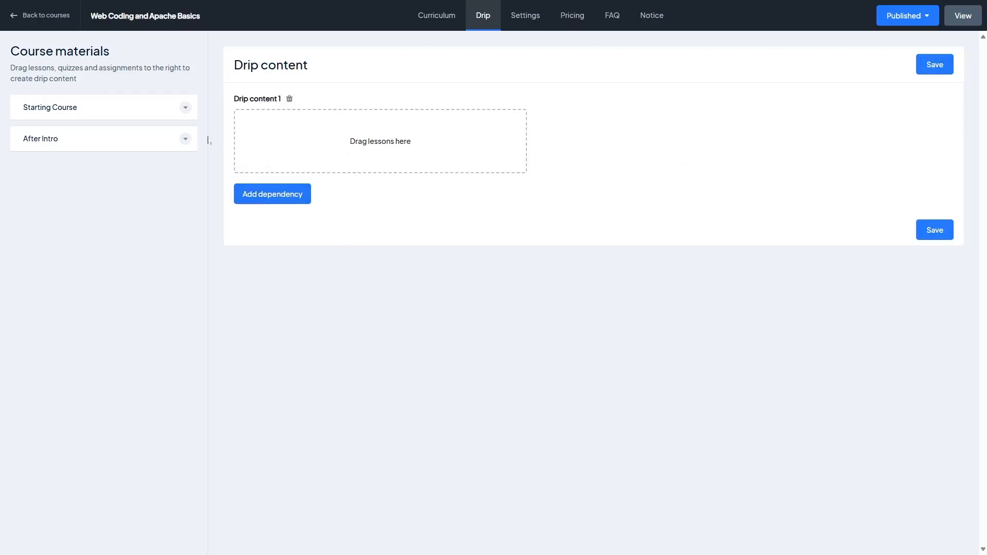
{"action": "left_click", "coordinate": [186, 108]}
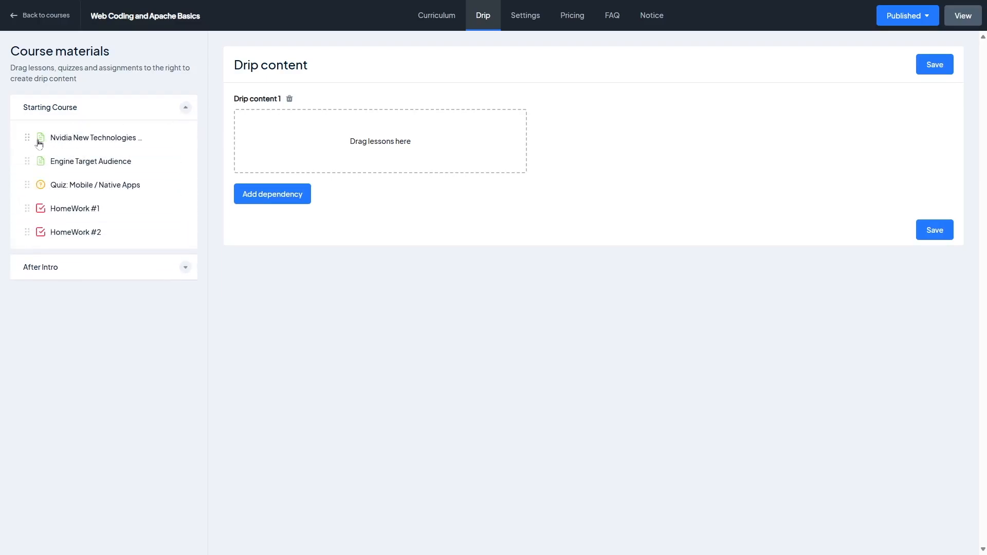
{"action": "left_click_drag", "start_coordinate": [40, 143], "coordinate": [332, 133]}
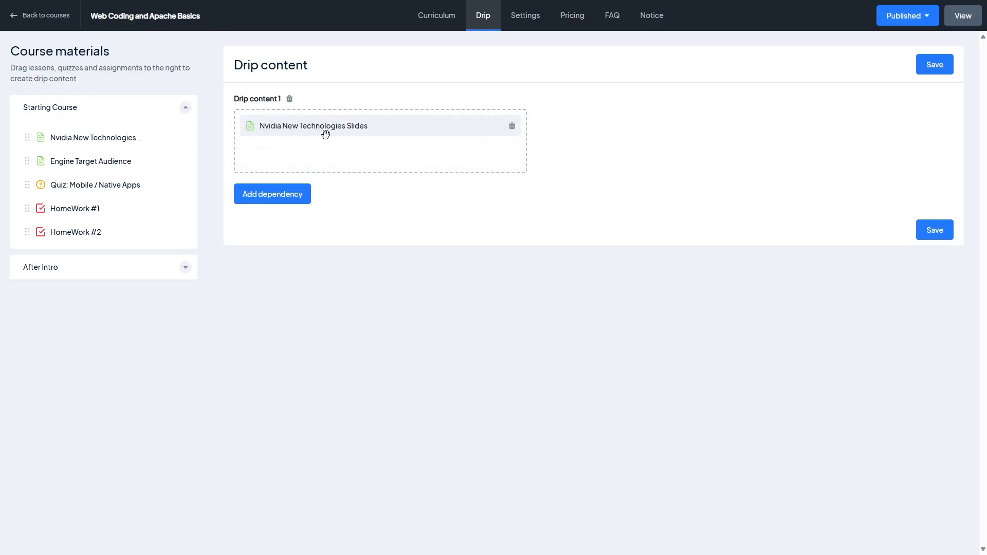
{"action": "left_click_drag", "start_coordinate": [40, 161], "coordinate": [308, 151]}
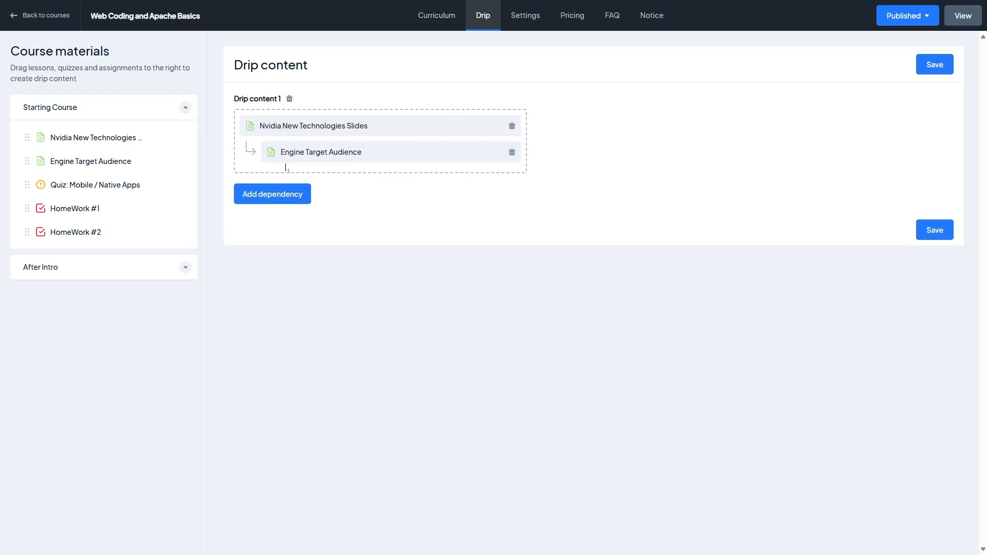
{"action": "left_click_drag", "start_coordinate": [48, 184], "coordinate": [314, 175]}
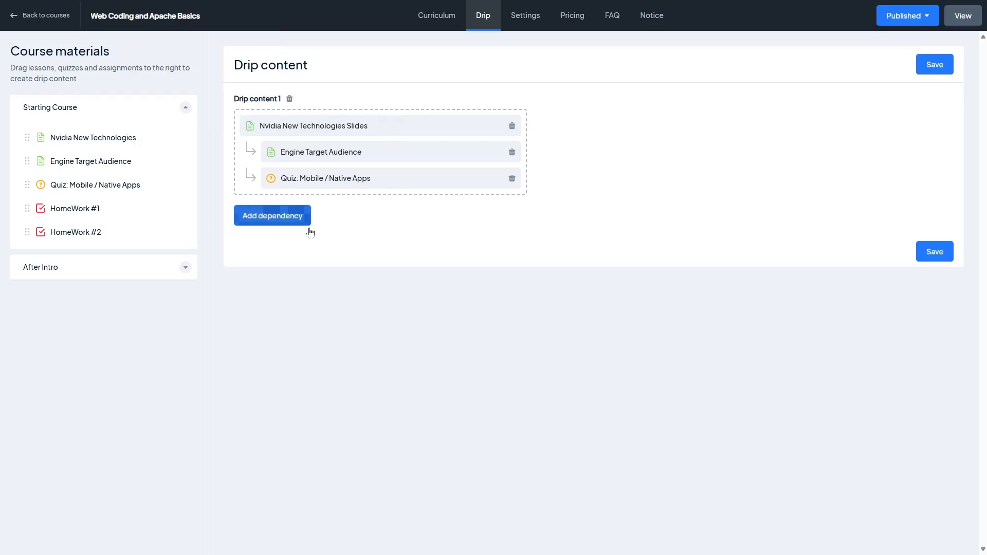
{"action": "left_click", "coordinate": [286, 216]}
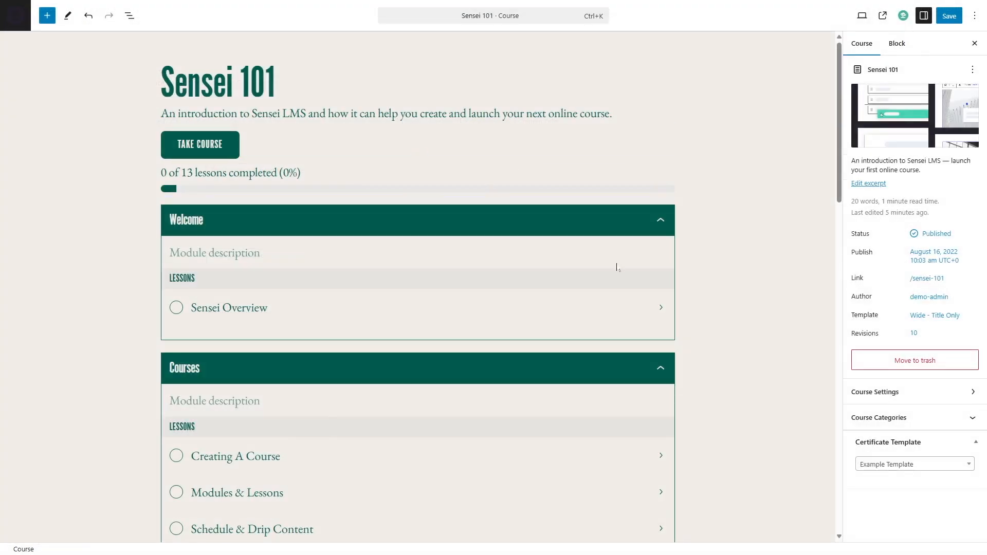
Step: Switch to the Sensei LMS course Sensei 101 and open the Modules & Lessons lesson for editing at its Content Drip settings
{"action": "scroll", "coordinate": [723, 175], "scroll_direction": "down", "scroll_amount": 3}
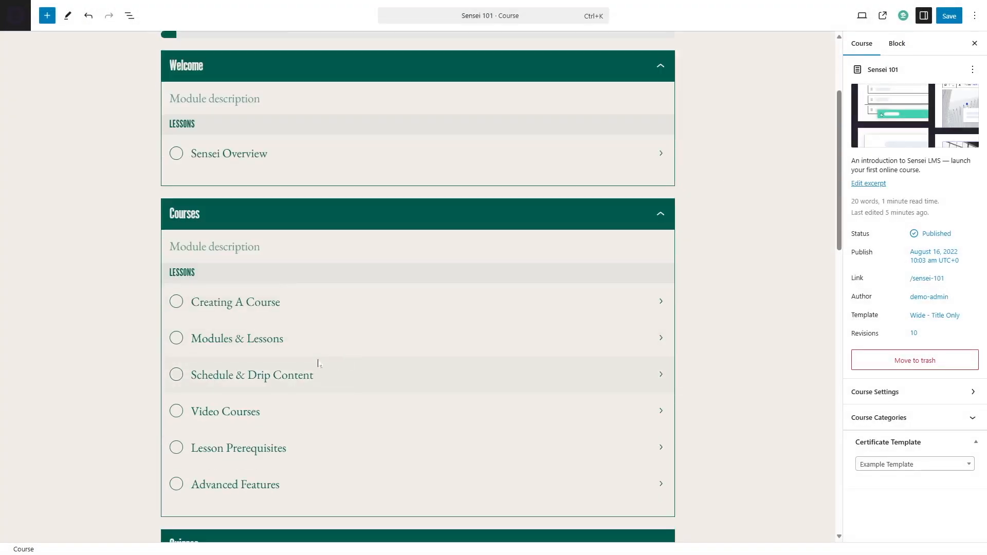
{"action": "left_click", "coordinate": [284, 338]}
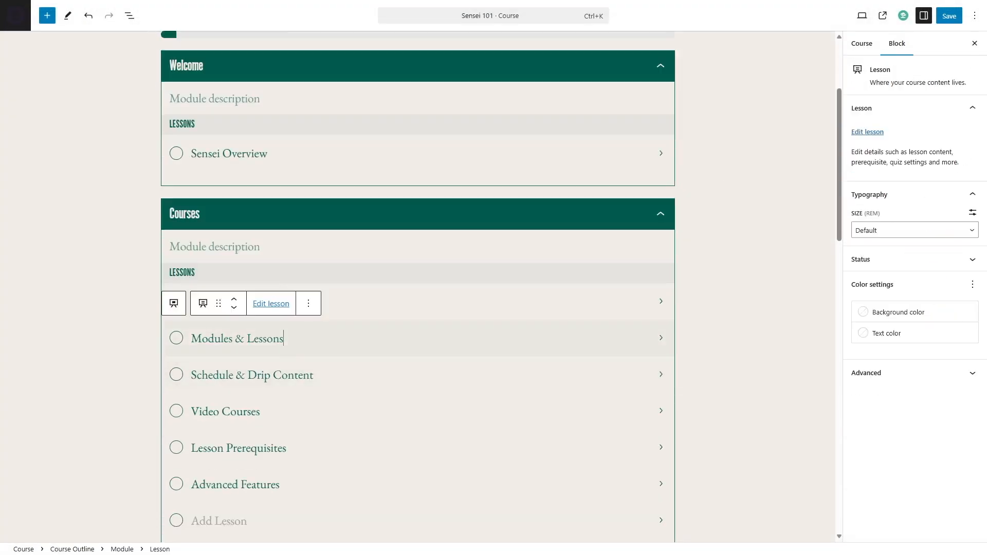
{"action": "left_click", "coordinate": [276, 307]}
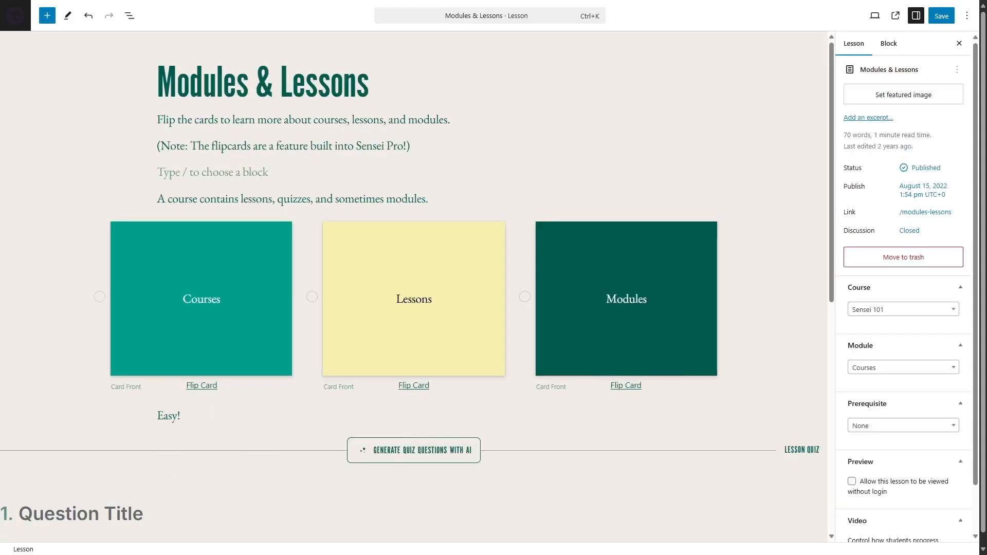
{"action": "scroll", "coordinate": [584, 143], "scroll_direction": "down", "scroll_amount": 2}
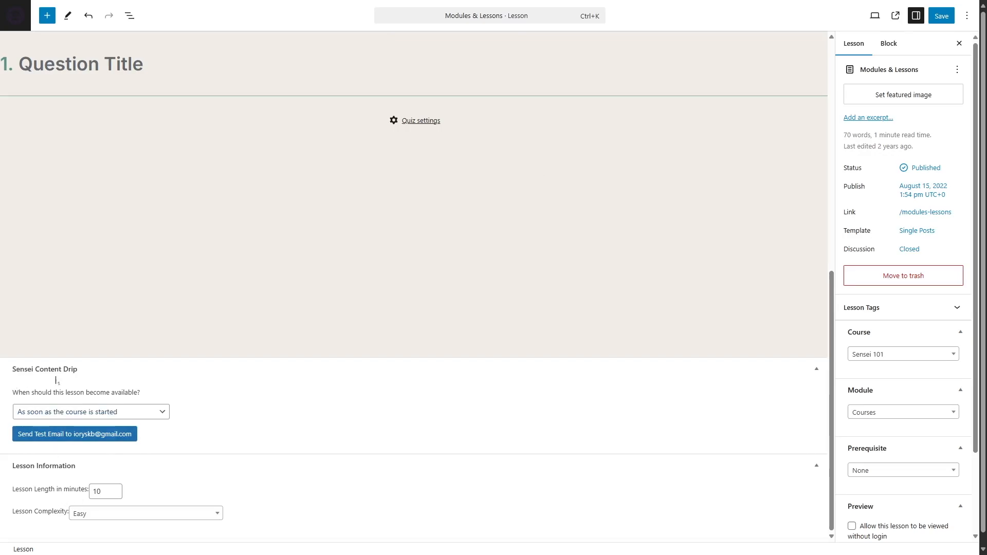
Step: Try On a specific date as the lesson's Content Drip availability and look at its date picker
{"action": "left_click", "coordinate": [160, 413]}
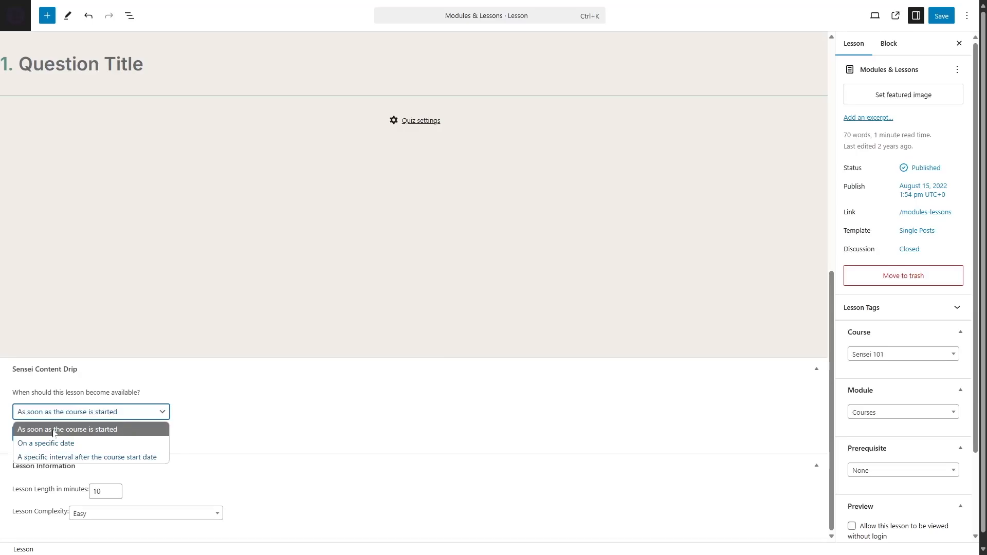
{"action": "left_click", "coordinate": [40, 444]}
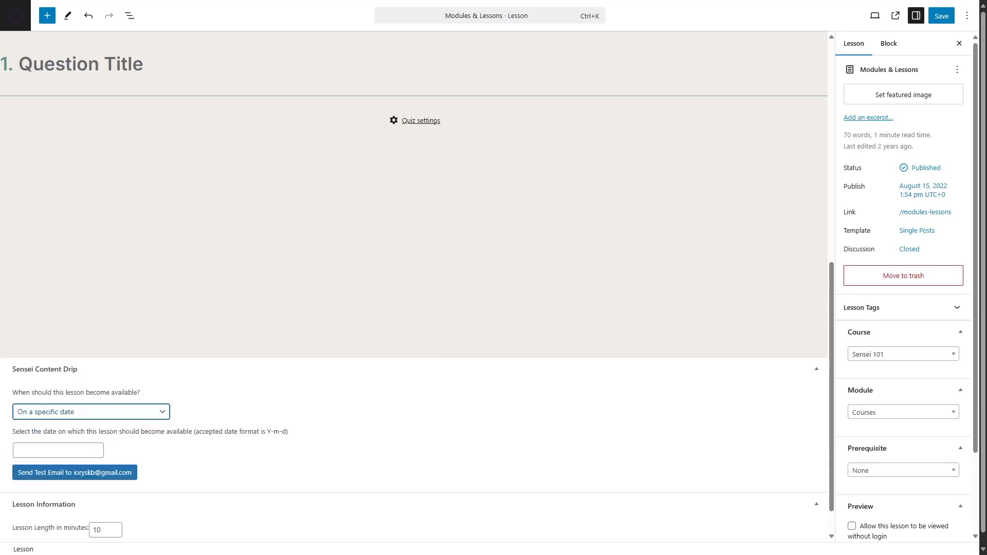
{"action": "left_click", "coordinate": [90, 450]}
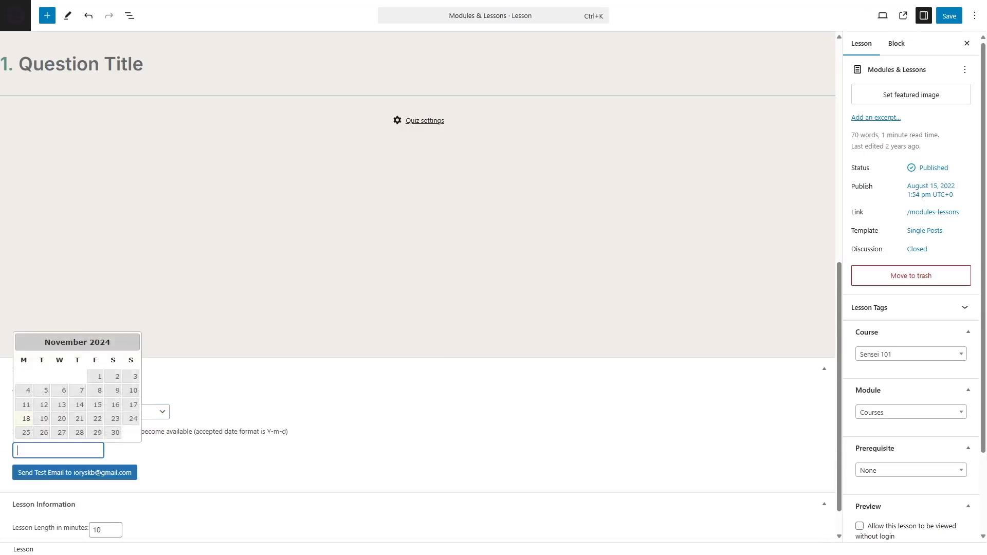
{"action": "left_click", "coordinate": [215, 452]}
Step: Set the lesson's availability to A specific interval after the course start date and look through the interval units
{"action": "left_click", "coordinate": [139, 413]}
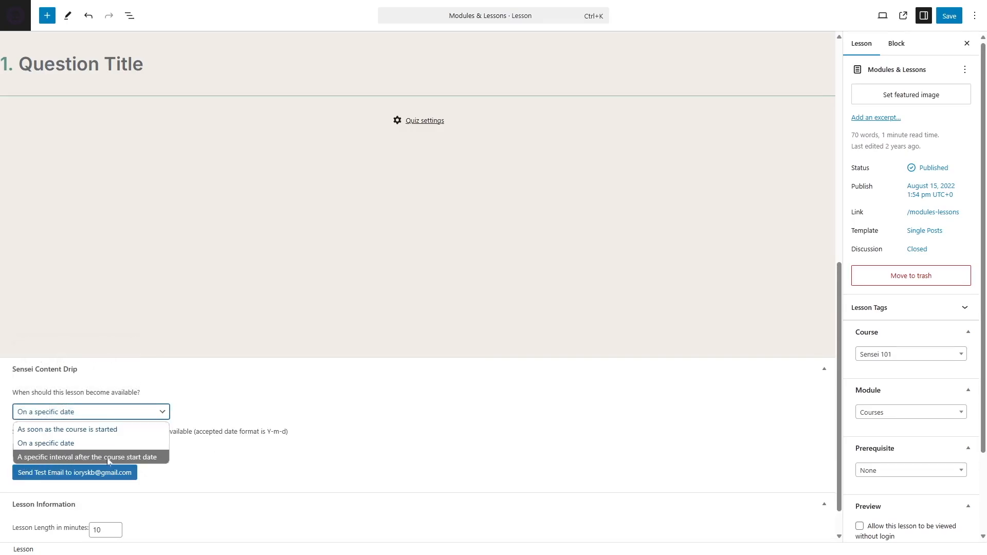
{"action": "left_click", "coordinate": [154, 459]}
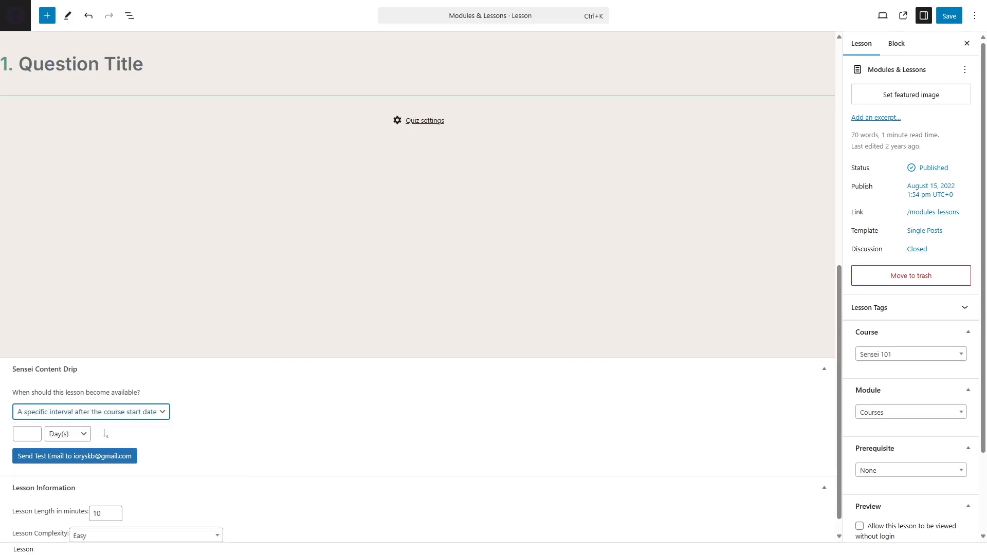
{"action": "left_click", "coordinate": [78, 435]}
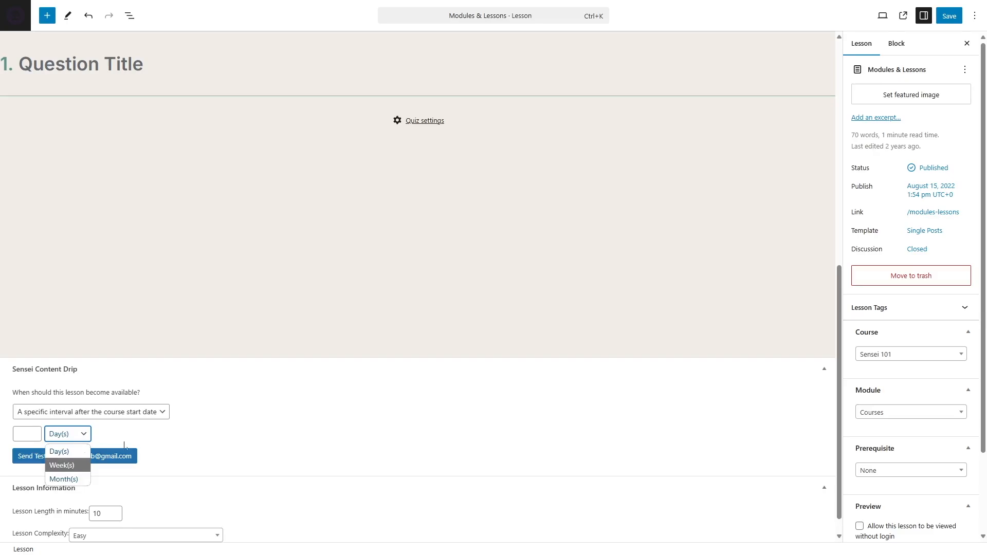
{"action": "left_click", "coordinate": [209, 443]}
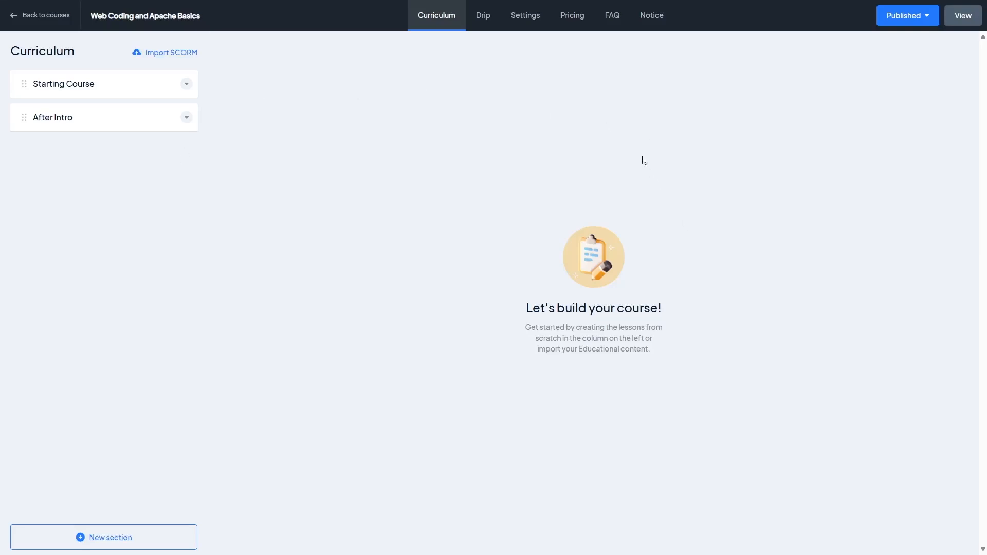
Step: In the MasterStudy course settings for Web Coding and Apache Basics, try the Demo 1 and Demo 2 certificates and select Demo 3
{"action": "left_click", "coordinate": [533, 24]}
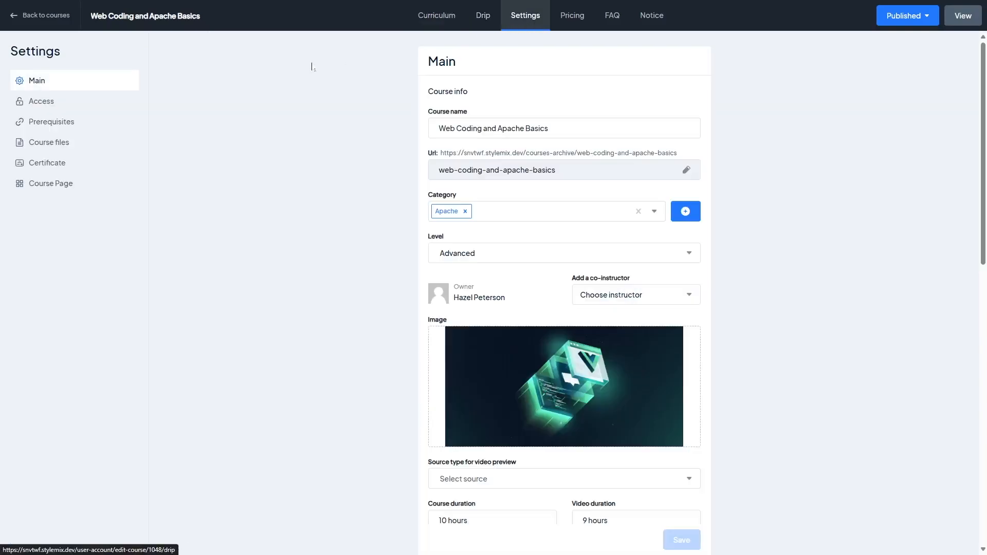
{"action": "left_click", "coordinate": [50, 166]}
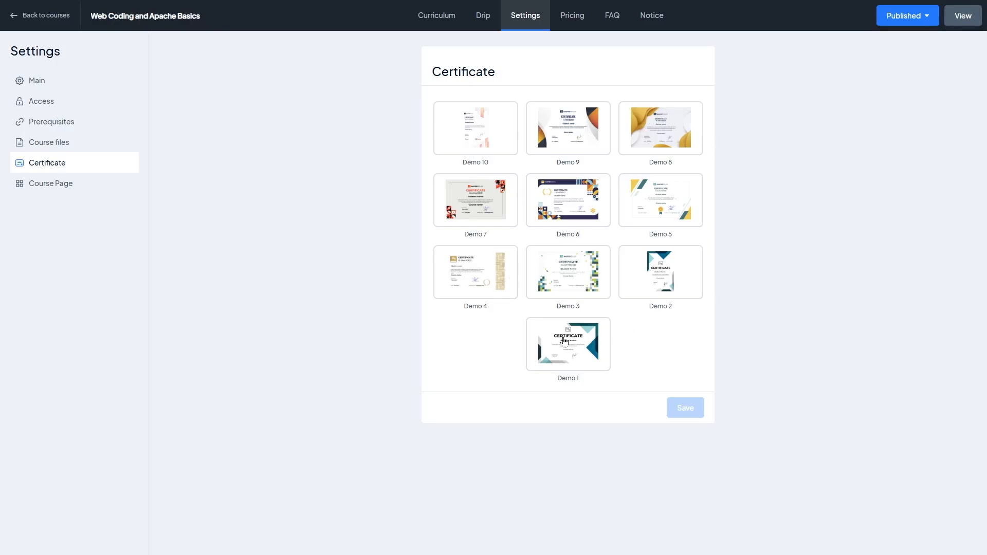
{"action": "left_click", "coordinate": [562, 339]}
{"action": "left_click", "coordinate": [657, 278]}
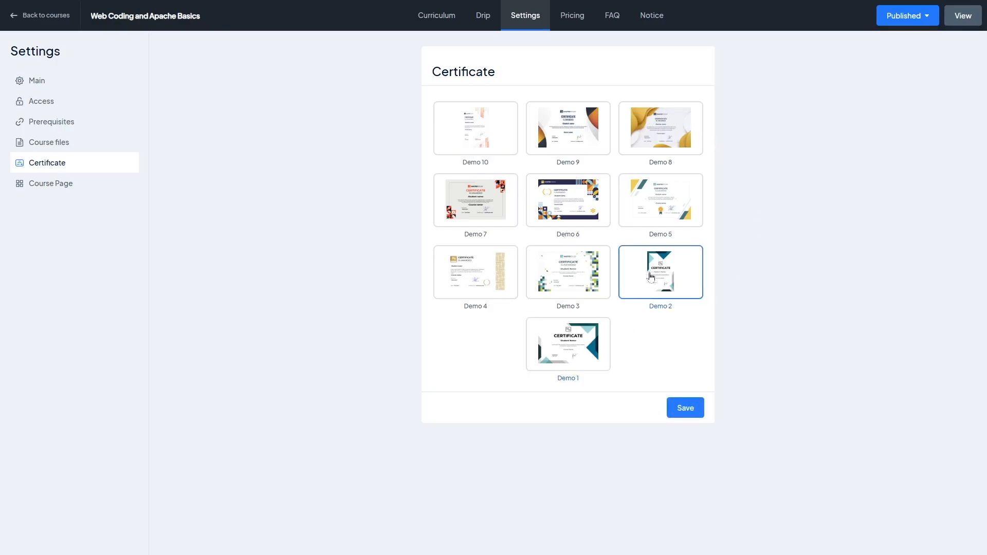
{"action": "left_click", "coordinate": [587, 277]}
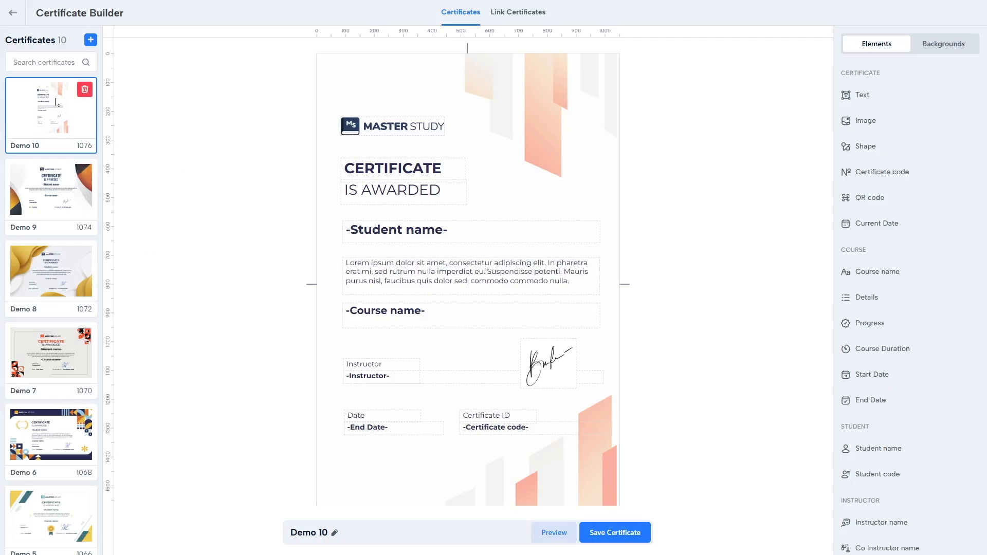
Step: In the Certificate Builder, browse the certificate templates and open Demo 4 in the editor
{"action": "scroll", "coordinate": [60, 234], "scroll_direction": "down", "scroll_amount": 4}
{"action": "scroll", "coordinate": [59, 234], "scroll_direction": "down", "scroll_amount": 1}
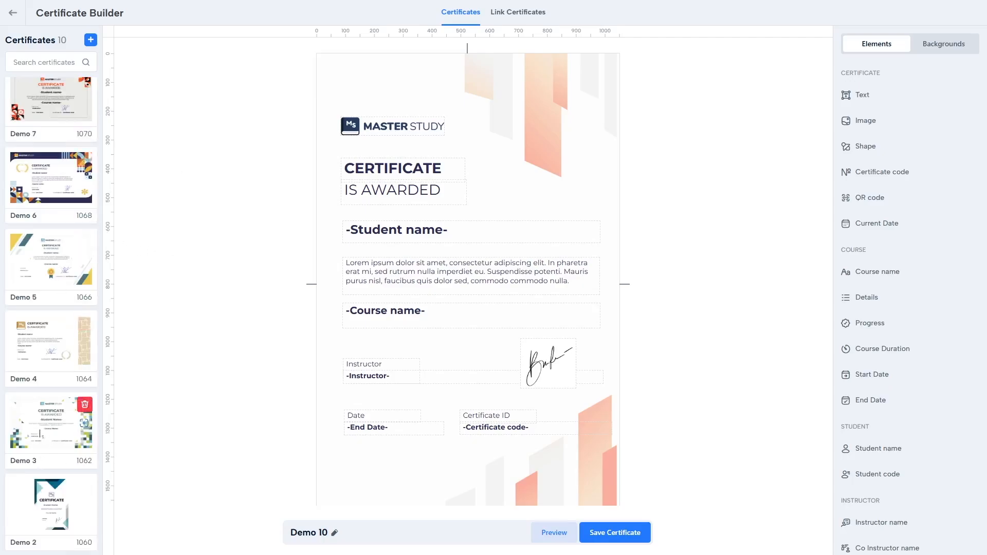
{"action": "scroll", "coordinate": [44, 430], "scroll_direction": "down", "scroll_amount": 2}
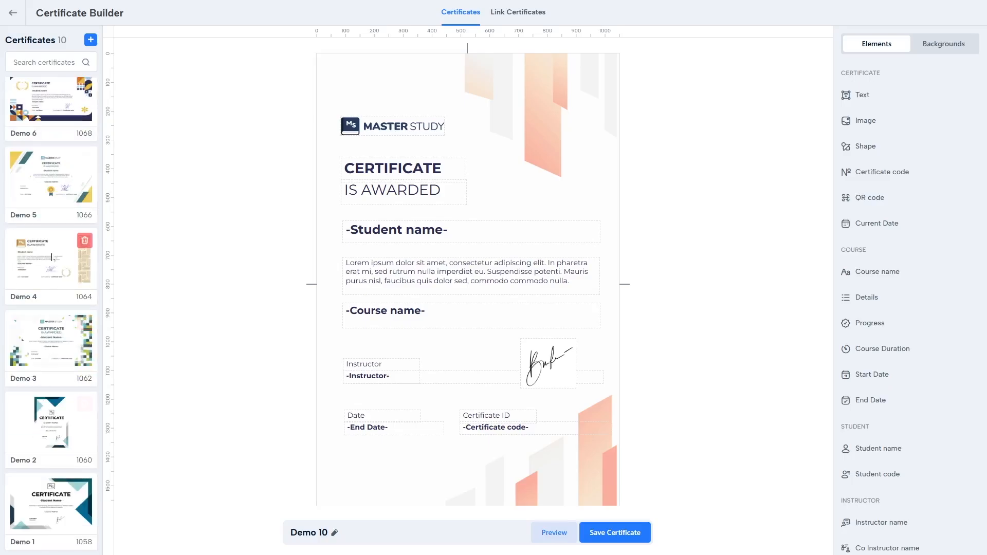
{"action": "left_click", "coordinate": [28, 267]}
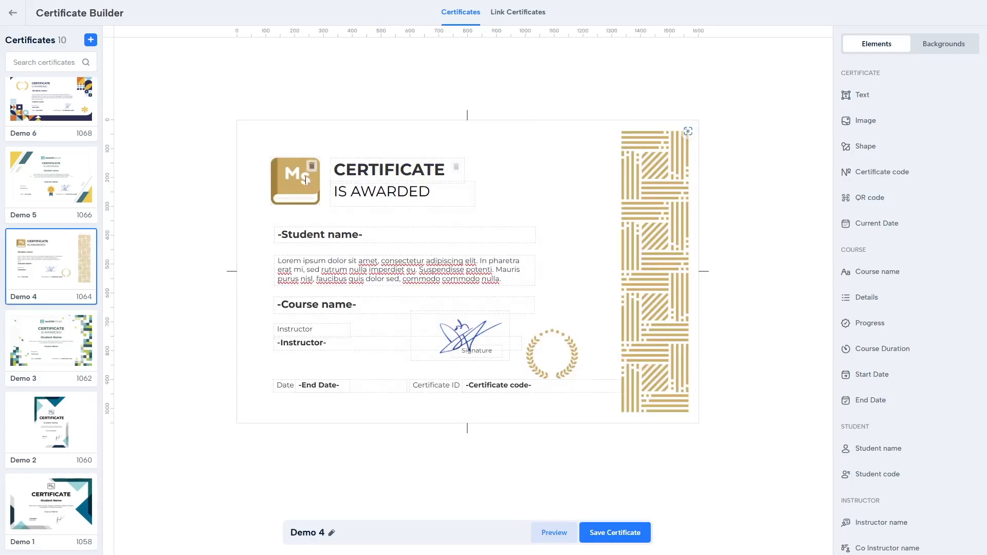
Step: Nudge the Demo 4 logo and try alignment, bold and font size options on the CERTIFICATE heading
{"action": "mouse_move", "coordinate": [314, 181]}
{"action": "left_mouse_down"}
{"action": "mouse_move", "coordinate": [351, 149]}
{"action": "mouse_move", "coordinate": [408, 207]}
{"action": "mouse_move", "coordinate": [315, 177]}
{"action": "mouse_move", "coordinate": [322, 184]}
{"action": "left_mouse_up"}
{"action": "left_click", "coordinate": [455, 173]}
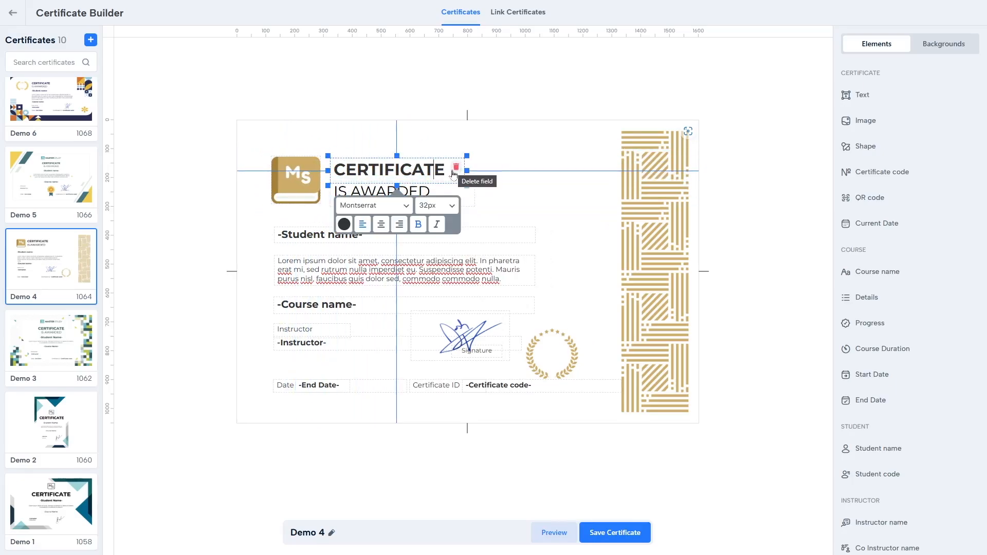
{"action": "left_click", "coordinate": [381, 224]}
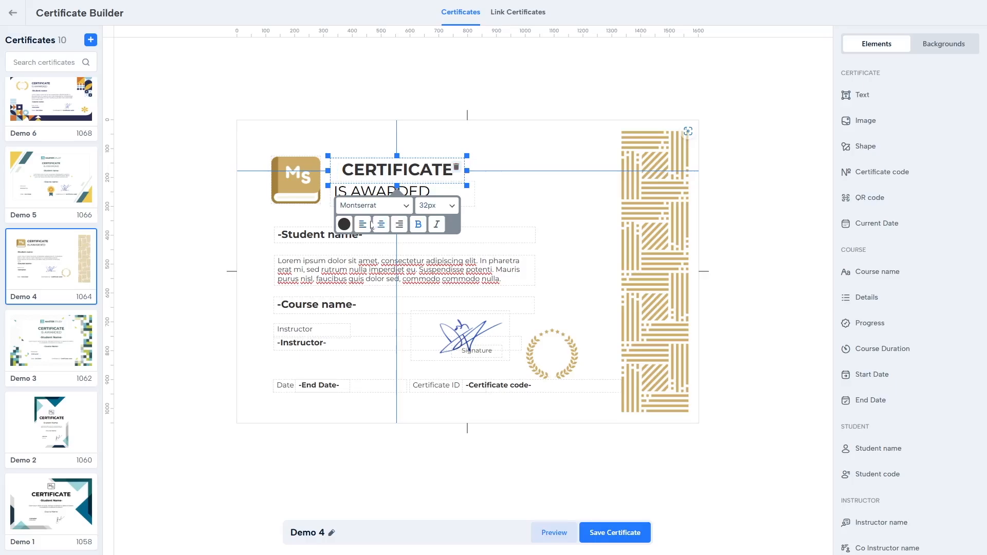
{"action": "left_click", "coordinate": [363, 224]}
{"action": "left_click", "coordinate": [418, 224]}
{"action": "left_click", "coordinate": [418, 224]}
{"action": "left_click", "coordinate": [418, 224]}
{"action": "left_click", "coordinate": [437, 205]}
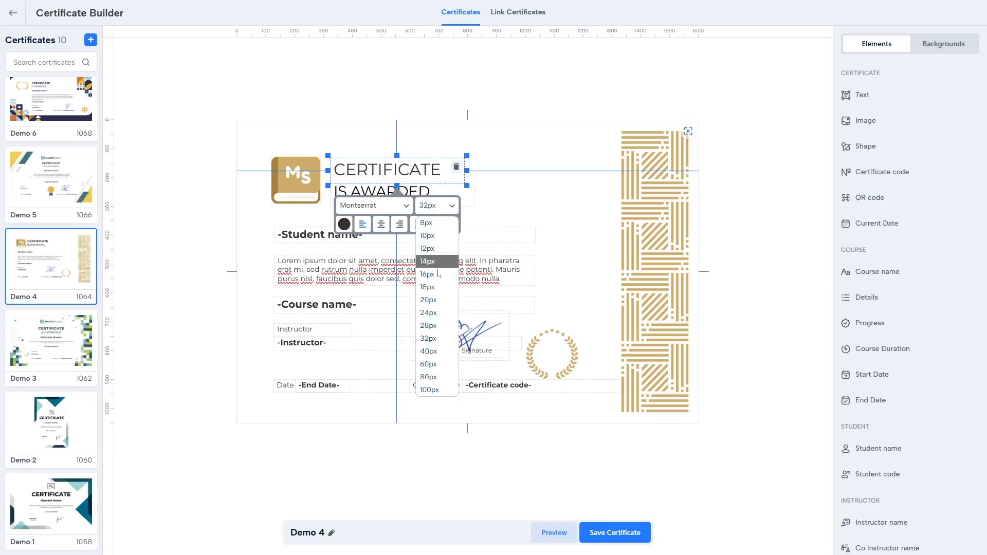
{"action": "left_click", "coordinate": [437, 283]}
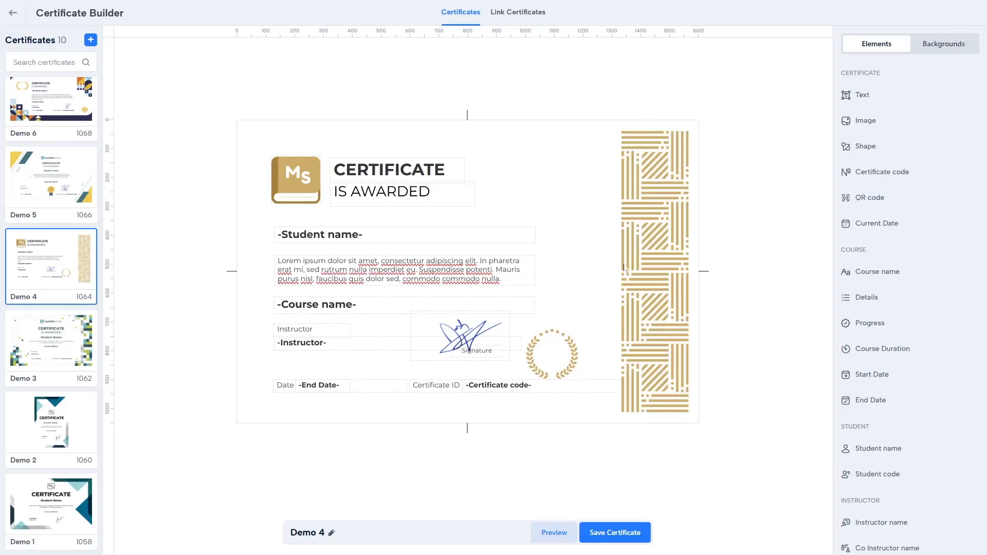
Step: View the certificate's background image, and try adding a text element beside the student name before removing it
{"action": "left_click", "coordinate": [936, 46]}
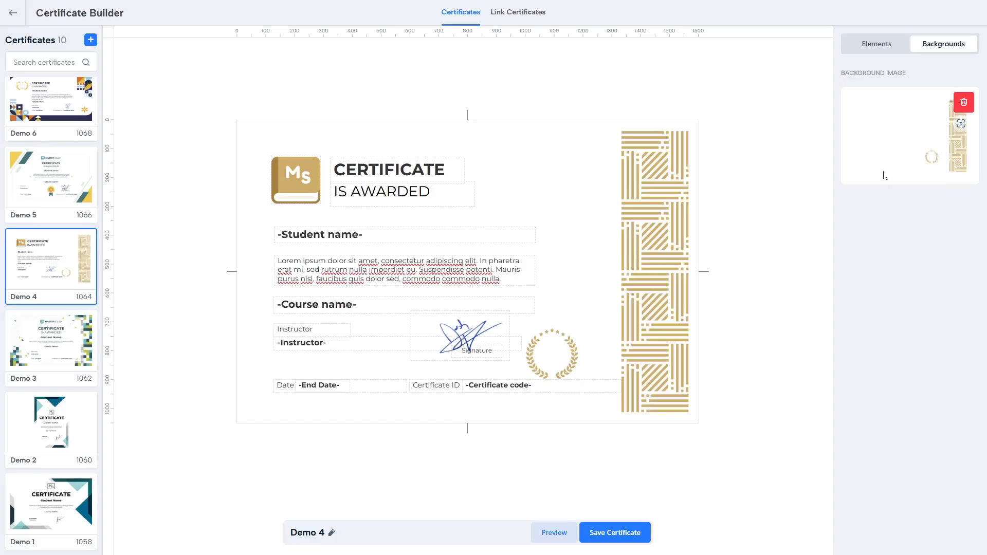
{"action": "left_click", "coordinate": [882, 53]}
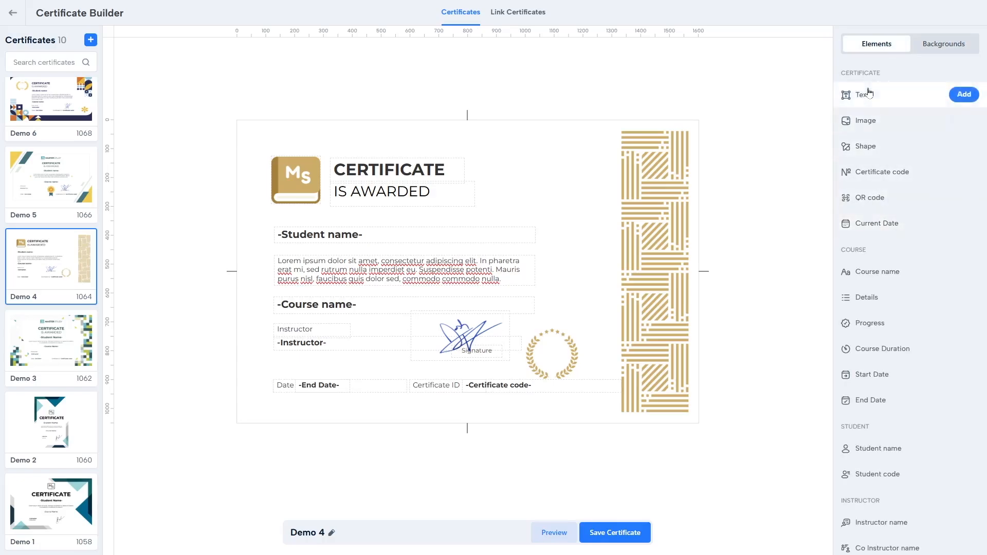
{"action": "left_click", "coordinate": [964, 94]}
{"action": "left_click_drag", "start_coordinate": [464, 127], "coordinate": [401, 236]}
{"action": "left_click", "coordinate": [435, 238]}
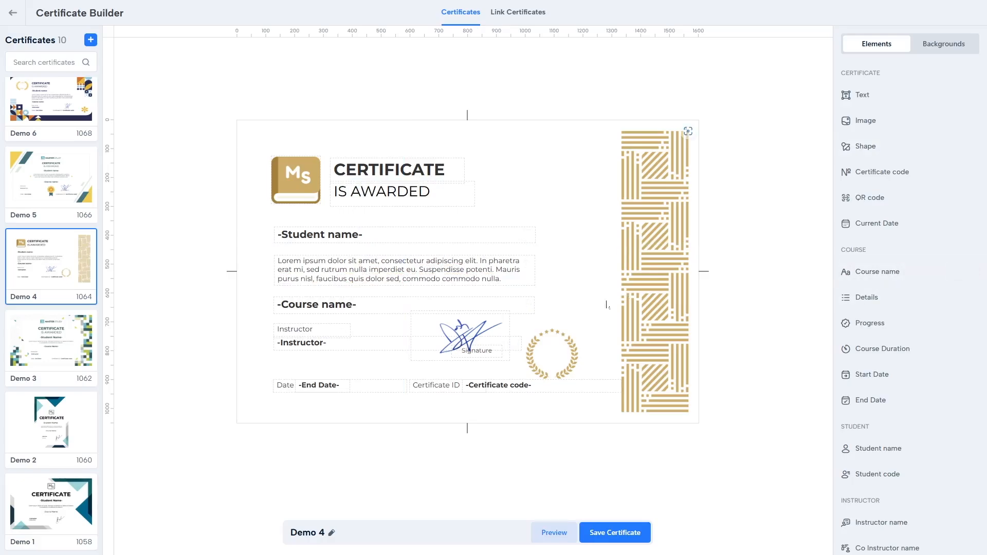
Step: Examine the available course, student and instructor elements, and select the signature image on the certificate
{"action": "mouse_move", "coordinate": [886, 304]}
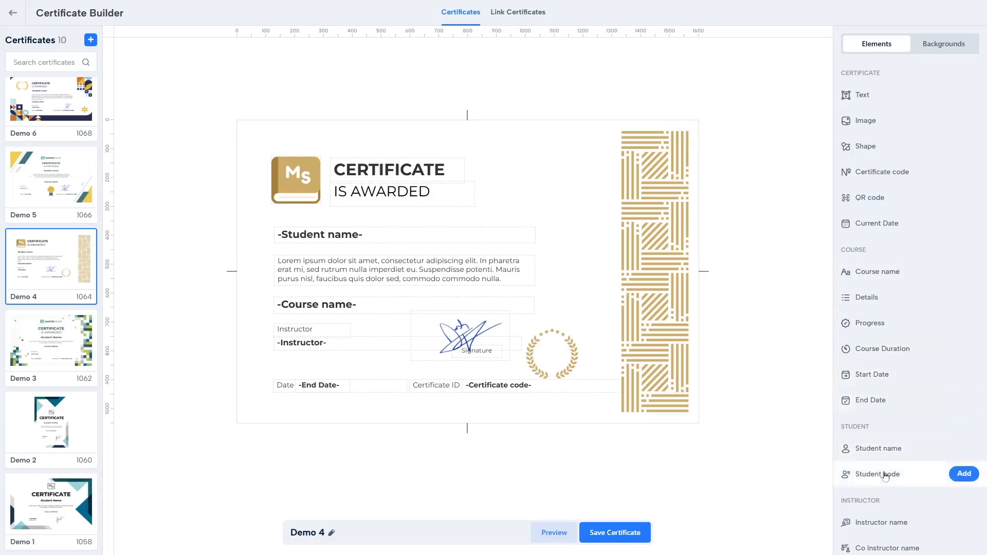
{"action": "scroll", "coordinate": [885, 476], "scroll_direction": "down", "scroll_amount": 1}
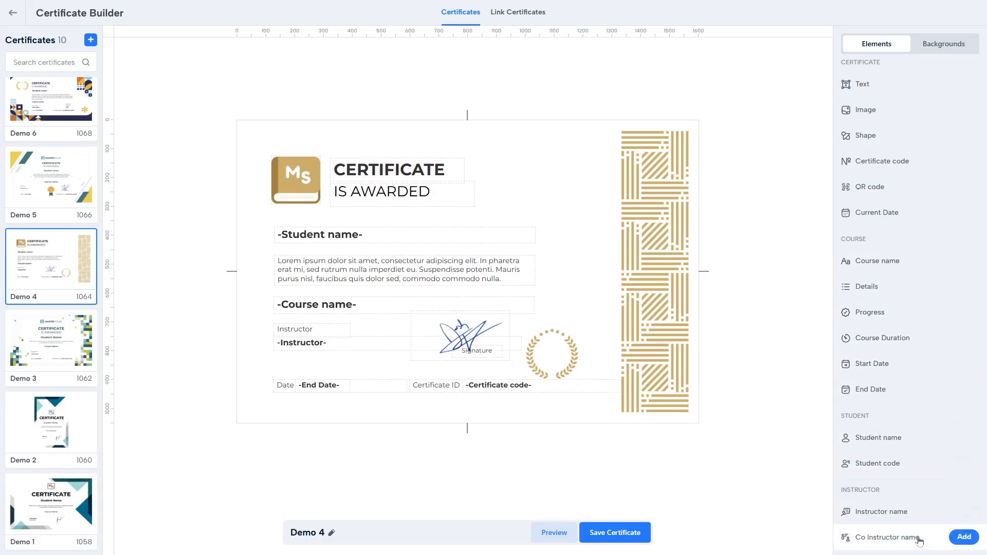
{"action": "left_click", "coordinate": [471, 340]}
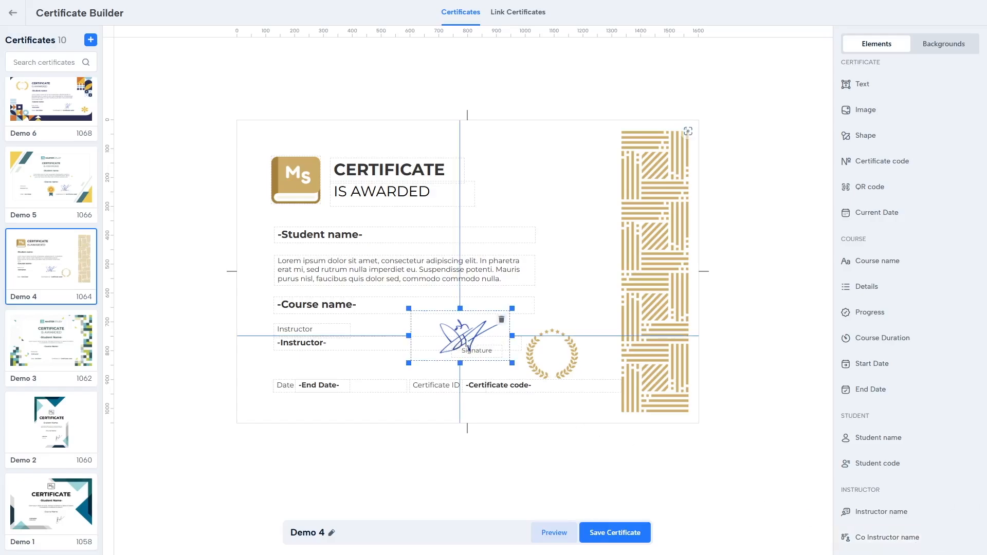
Step: Try an image element beside the certificate heading with the black handwritten signature from the media library, and delete the element
{"action": "left_click", "coordinate": [871, 115]}
{"action": "left_click_drag", "start_coordinate": [442, 172], "coordinate": [581, 200]}
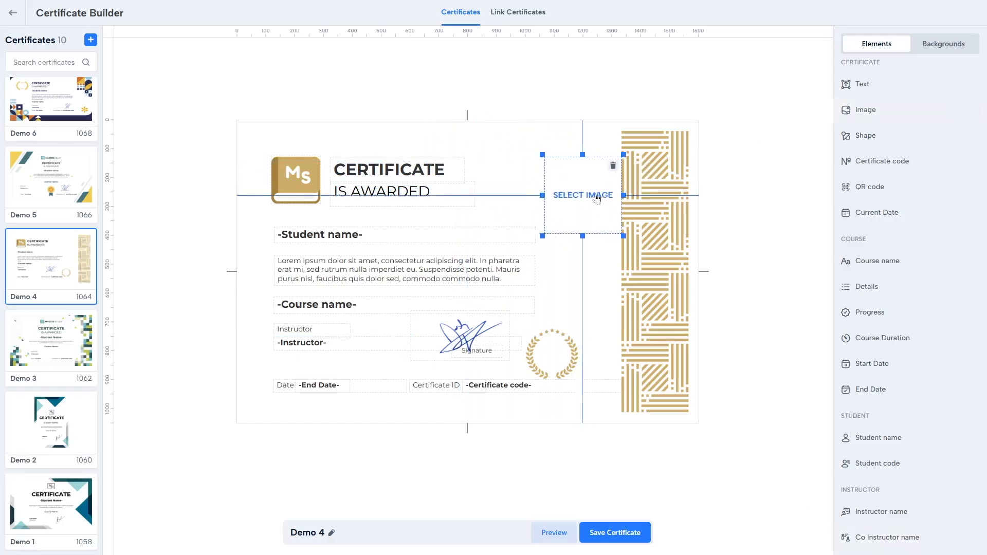
{"action": "left_click", "coordinate": [582, 201]}
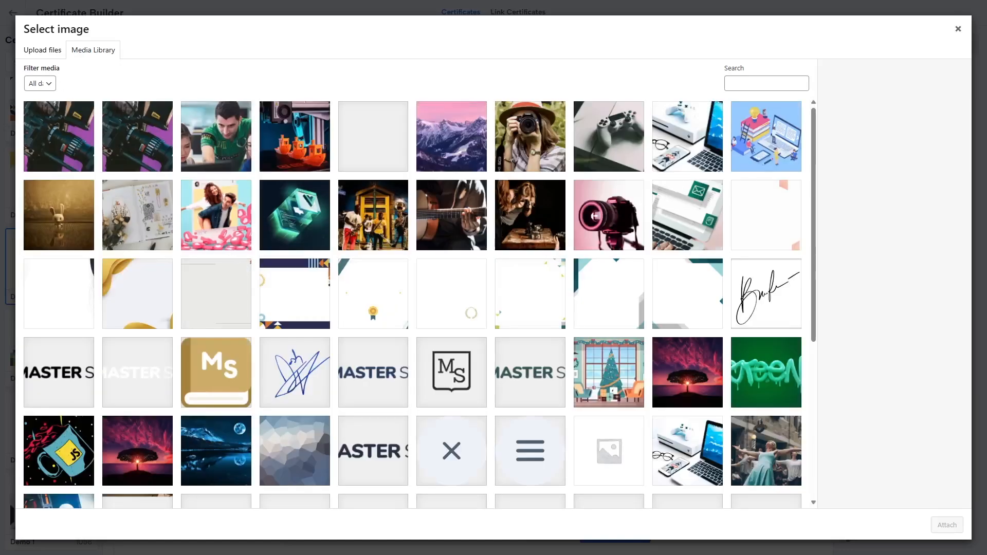
{"action": "left_click", "coordinate": [52, 56]}
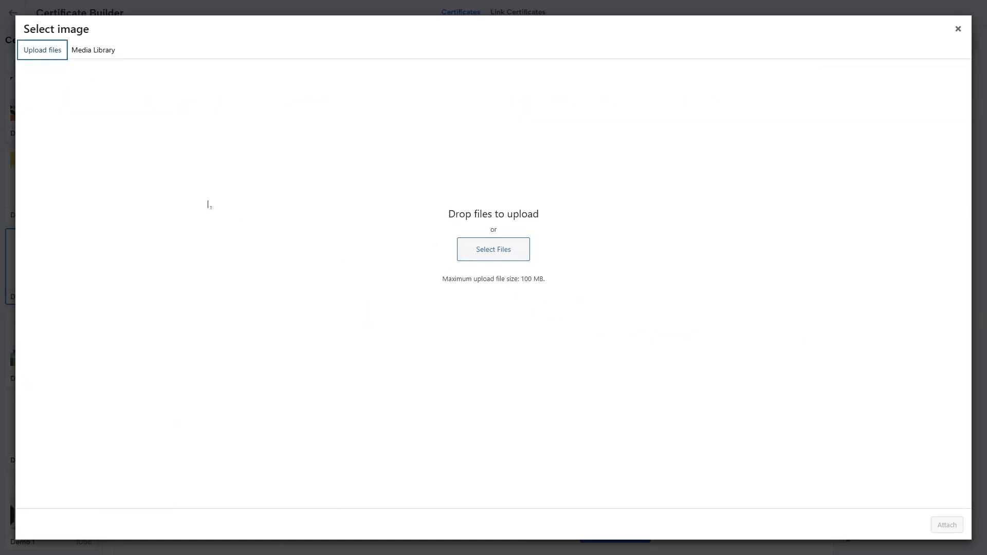
{"action": "left_click", "coordinate": [90, 49]}
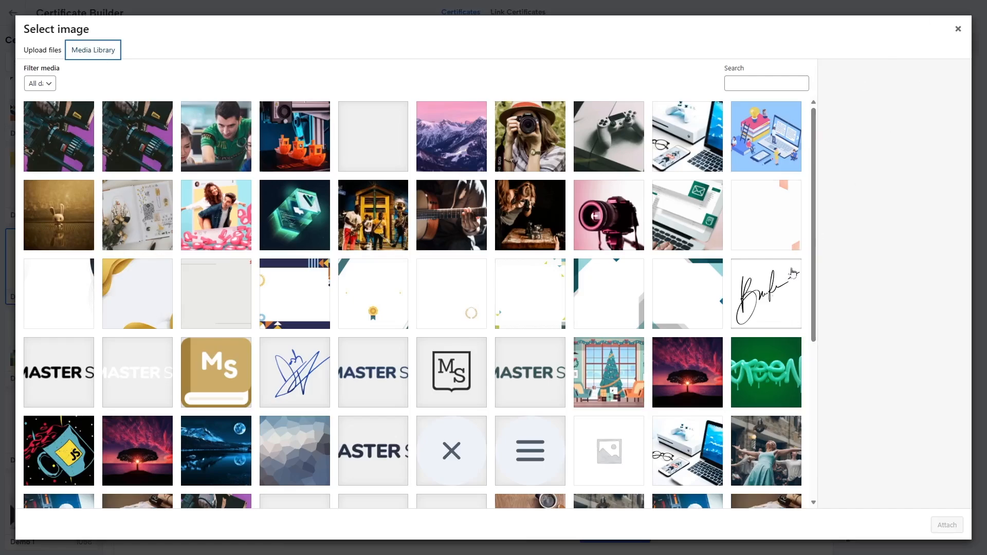
{"action": "left_click", "coordinate": [748, 315]}
{"action": "left_click", "coordinate": [947, 525]}
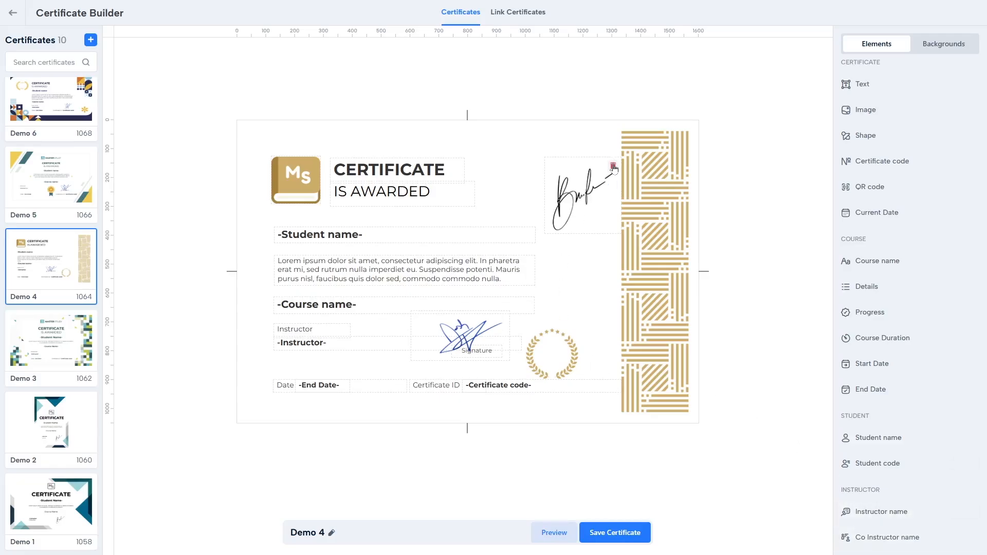
{"action": "left_click", "coordinate": [613, 166]}
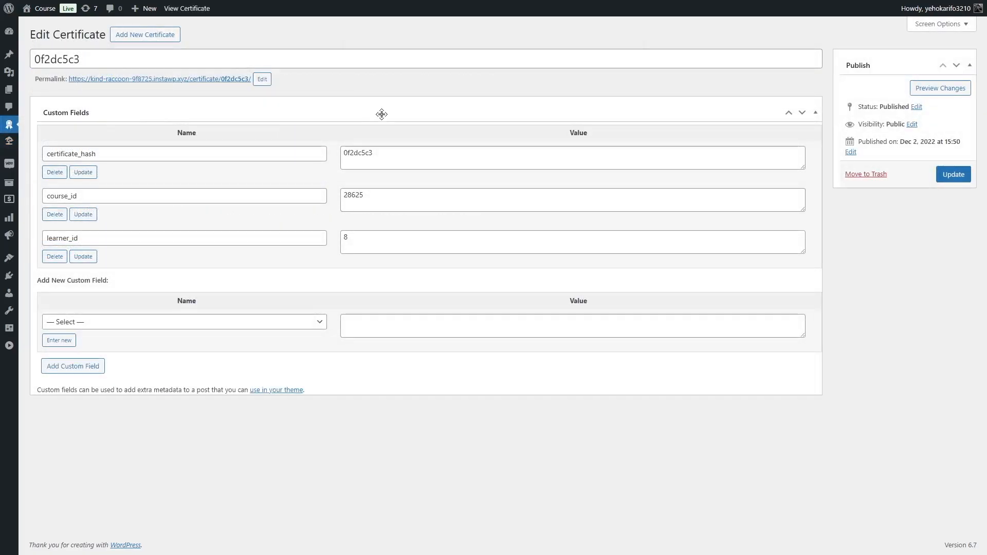
Step: In Sensei's Edit Certificate page, examine the certificate title and the name choices for a new custom field
{"action": "left_click_drag", "start_coordinate": [81, 59], "coordinate": [30, 66]}
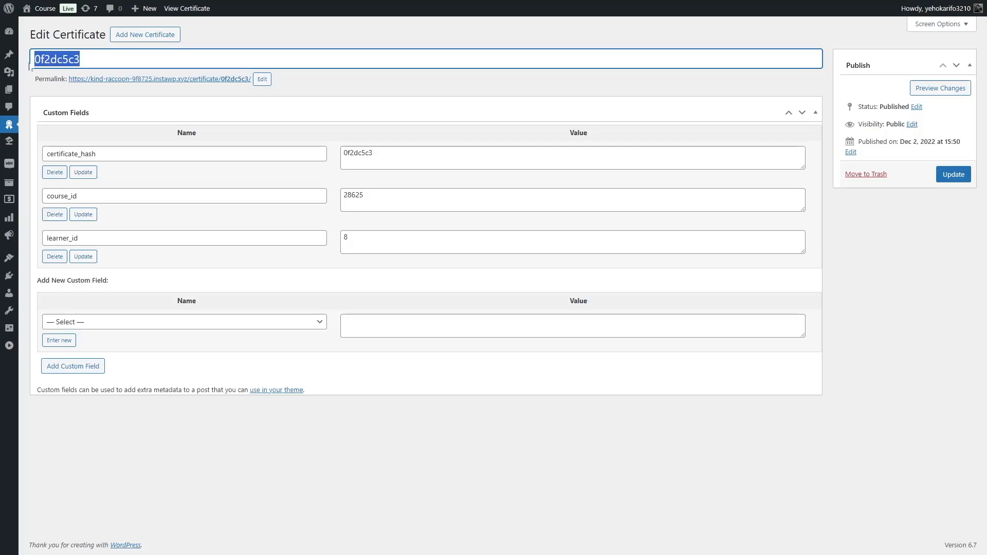
{"action": "left_click", "coordinate": [164, 94]}
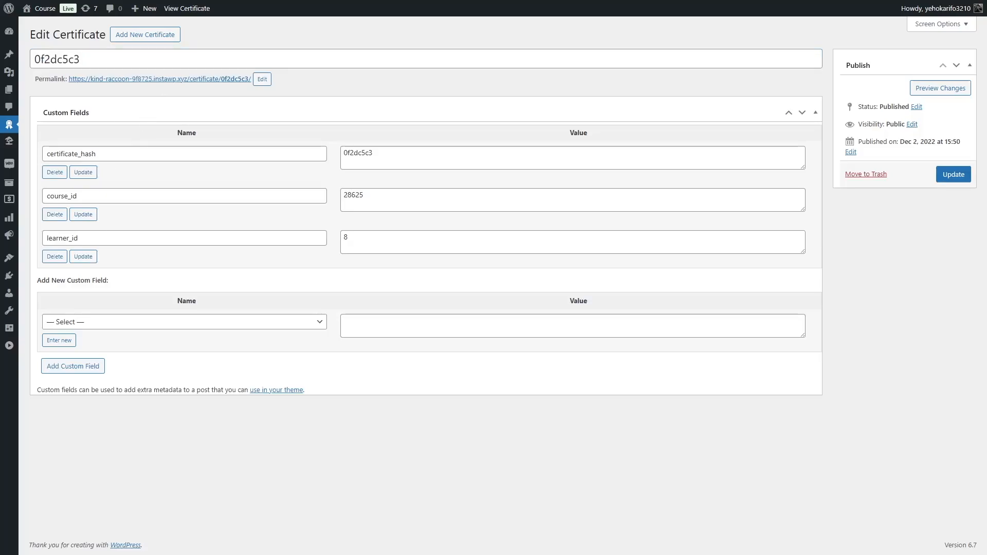
{"action": "left_click", "coordinate": [161, 323]}
{"action": "left_click", "coordinate": [144, 335]}
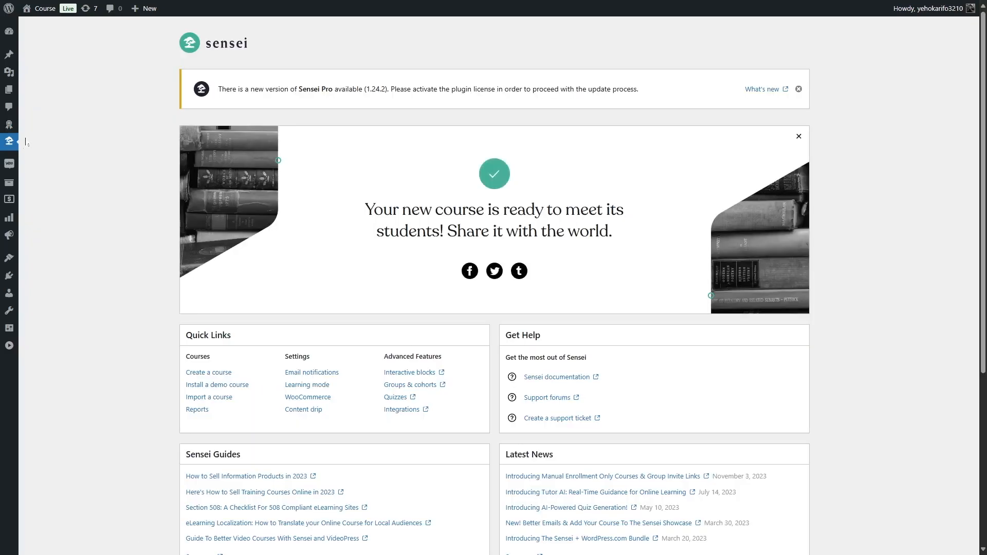
Step: Examine the Sensei certificate template's heading and course areas and its Certificate Data font, position and text settings
{"action": "scroll", "coordinate": [360, 391], "scroll_direction": "down", "scroll_amount": 6}
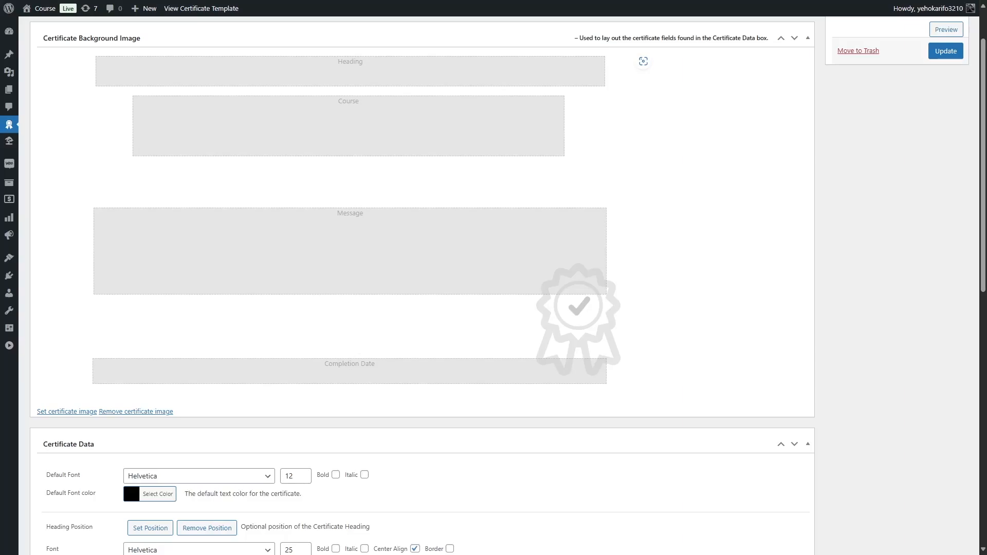
{"action": "left_click", "coordinate": [369, 72]}
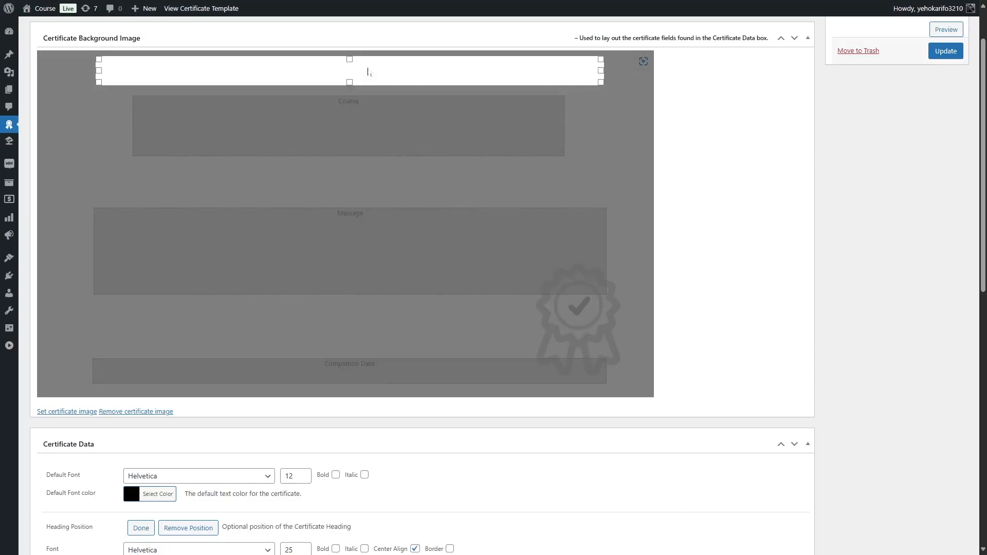
{"action": "left_click", "coordinate": [358, 128]}
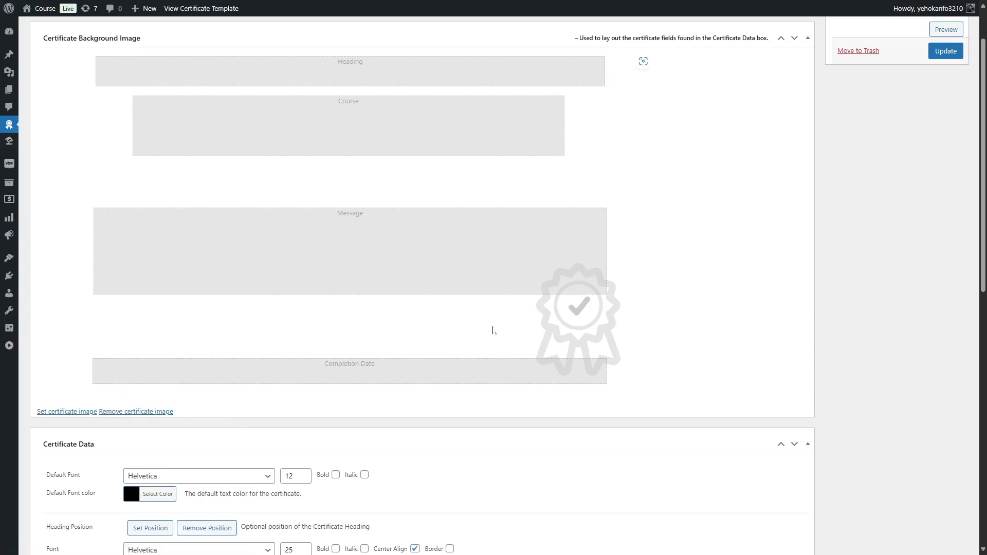
{"action": "scroll", "coordinate": [492, 329], "scroll_direction": "down", "scroll_amount": 5}
{"action": "scroll", "coordinate": [492, 329], "scroll_direction": "down", "scroll_amount": 1}
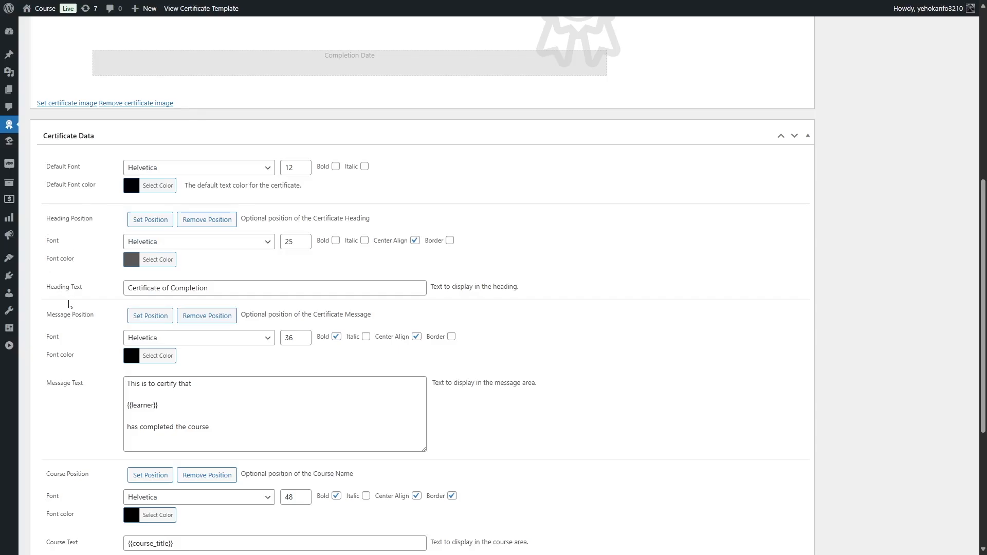
{"action": "scroll", "coordinate": [119, 403], "scroll_direction": "down", "scroll_amount": 2}
{"action": "scroll", "coordinate": [130, 408], "scroll_direction": "up", "scroll_amount": 3}
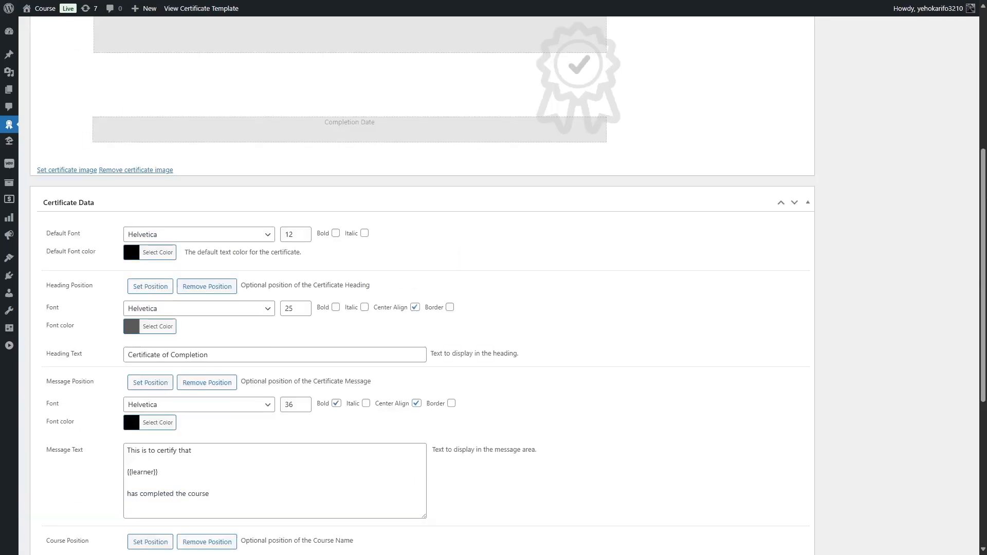
{"action": "scroll", "coordinate": [130, 408], "scroll_direction": "up", "scroll_amount": 5}
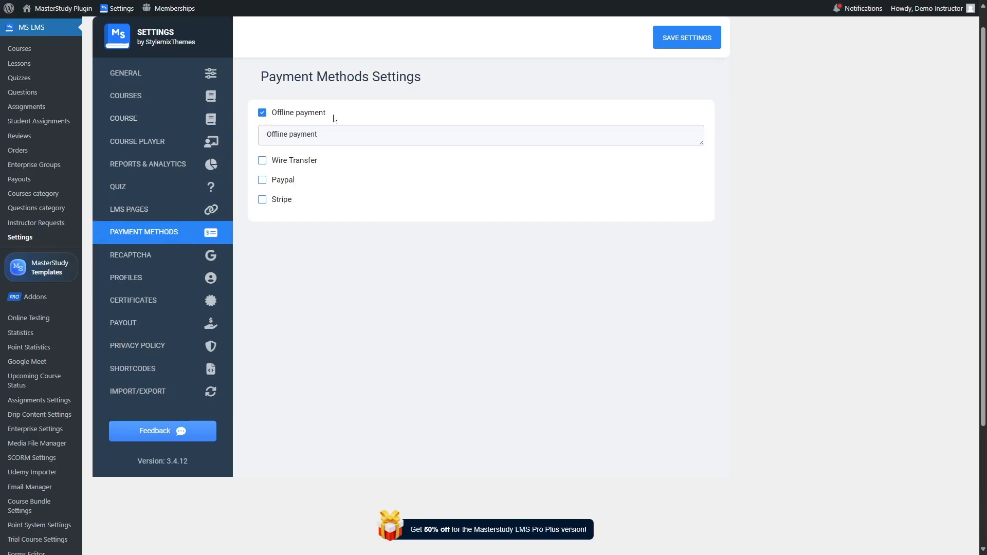
Step: In the MasterStudy Payment Methods settings, enable Wire Transfer, Paypal and Stripe
{"action": "left_click", "coordinate": [262, 160]}
{"action": "left_click", "coordinate": [262, 322]}
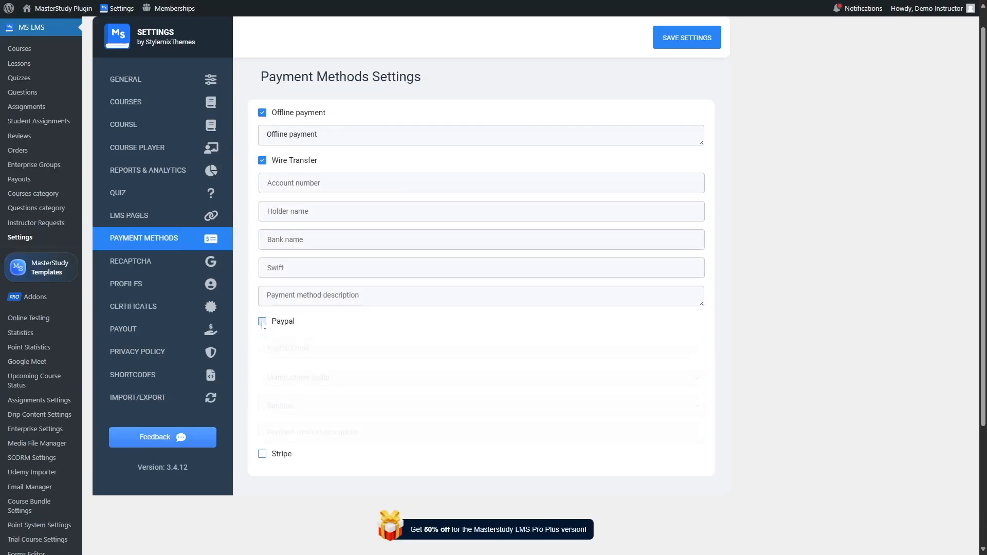
{"action": "left_click", "coordinate": [262, 455]}
{"action": "scroll", "coordinate": [262, 458], "scroll_direction": "up", "scroll_amount": 1}
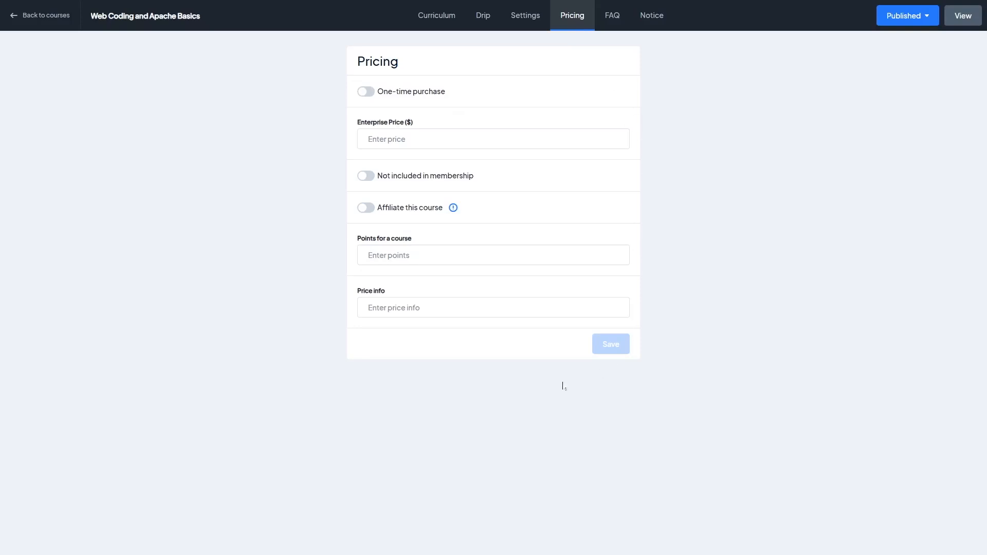
Step: In the pricing of Web Coding and Apache Basics, enable One-time purchase and Affiliate this course, and read the affiliate hint
{"action": "left_click", "coordinate": [366, 92]}
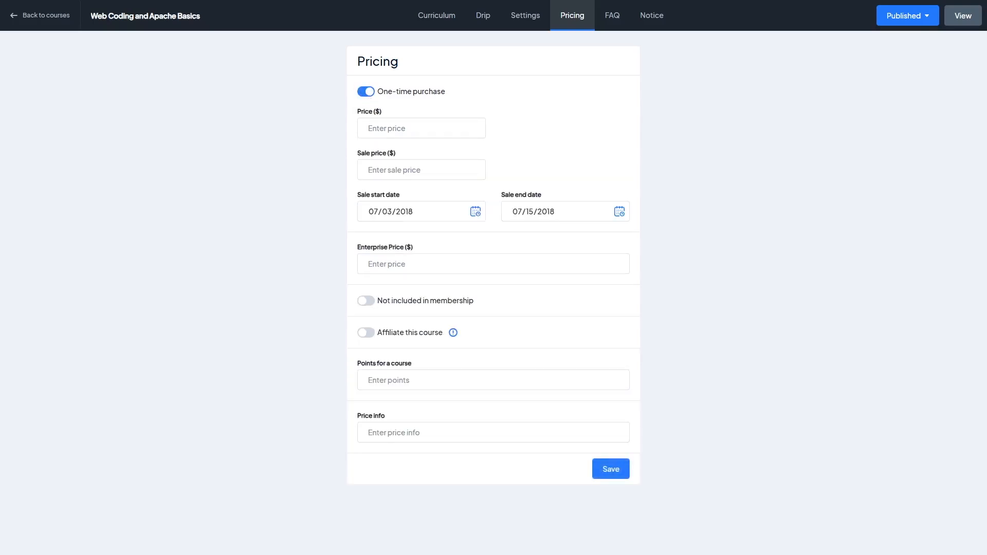
{"action": "left_click", "coordinate": [422, 171]}
{"action": "left_click", "coordinate": [452, 333]}
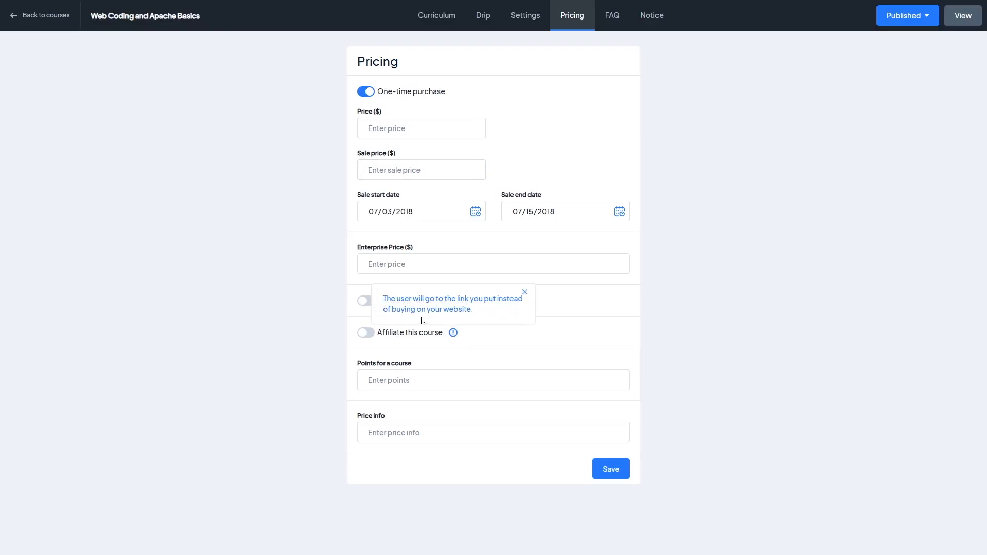
{"action": "left_click", "coordinate": [480, 331]}
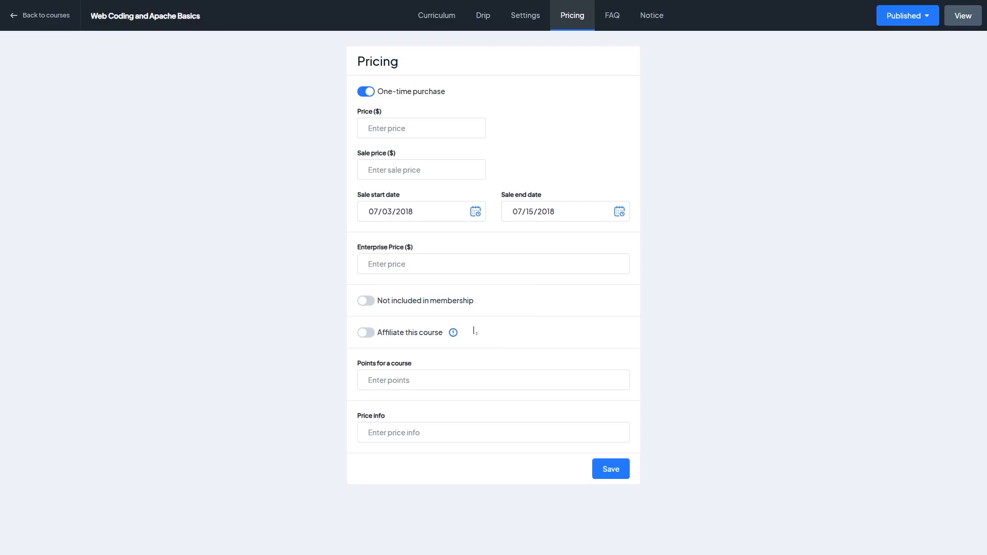
{"action": "left_click", "coordinate": [363, 334]}
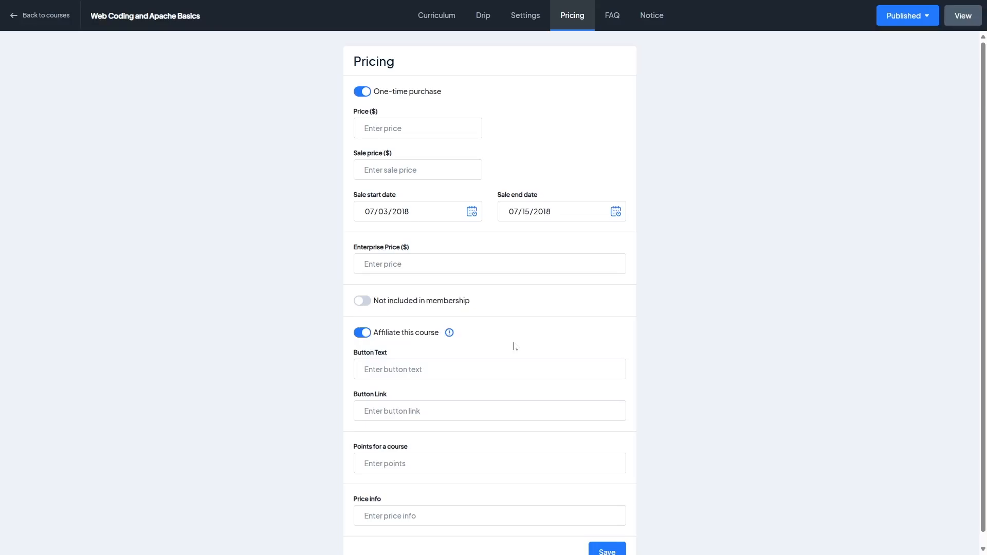
{"action": "scroll", "coordinate": [489, 388], "scroll_direction": "down", "scroll_amount": 1}
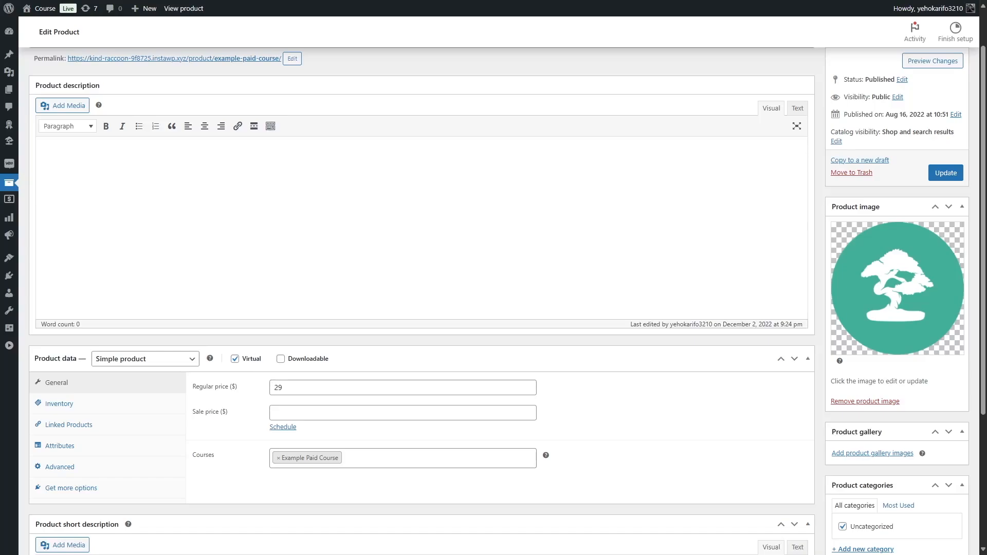
Step: Examine the price and linked course fields of Sensei's WooCommerce product, and browse the Example Paid Course page in the editor
{"action": "left_click", "coordinate": [294, 413]}
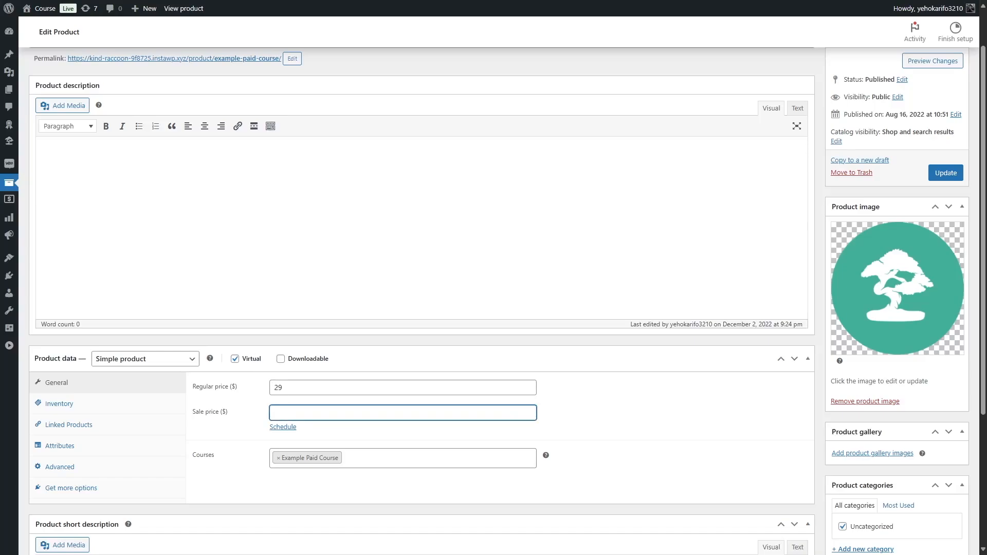
{"action": "left_click", "coordinate": [294, 388]}
{"action": "left_click", "coordinate": [360, 460]}
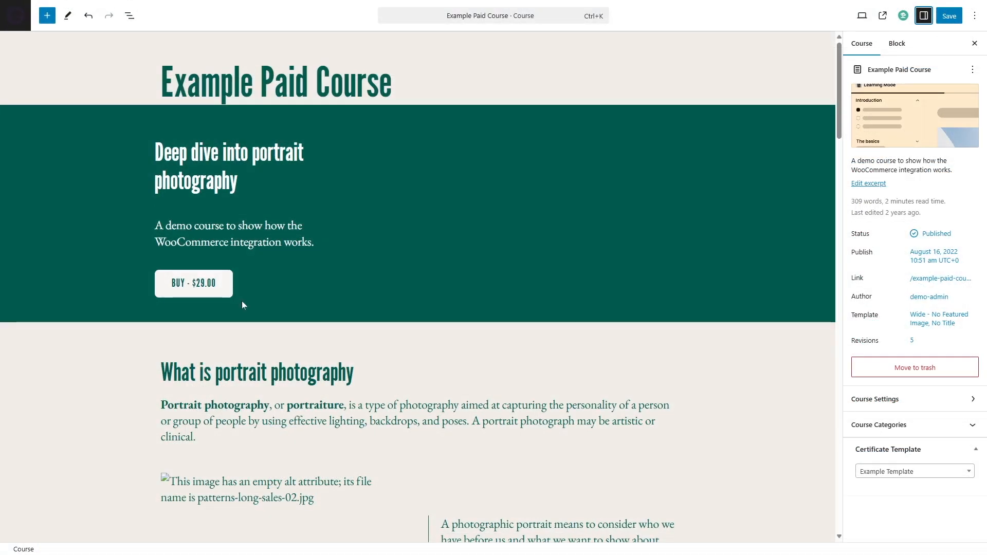
{"action": "scroll", "coordinate": [450, 238], "scroll_direction": "down", "scroll_amount": 5}
{"action": "scroll", "coordinate": [482, 303], "scroll_direction": "up", "scroll_amount": 5}
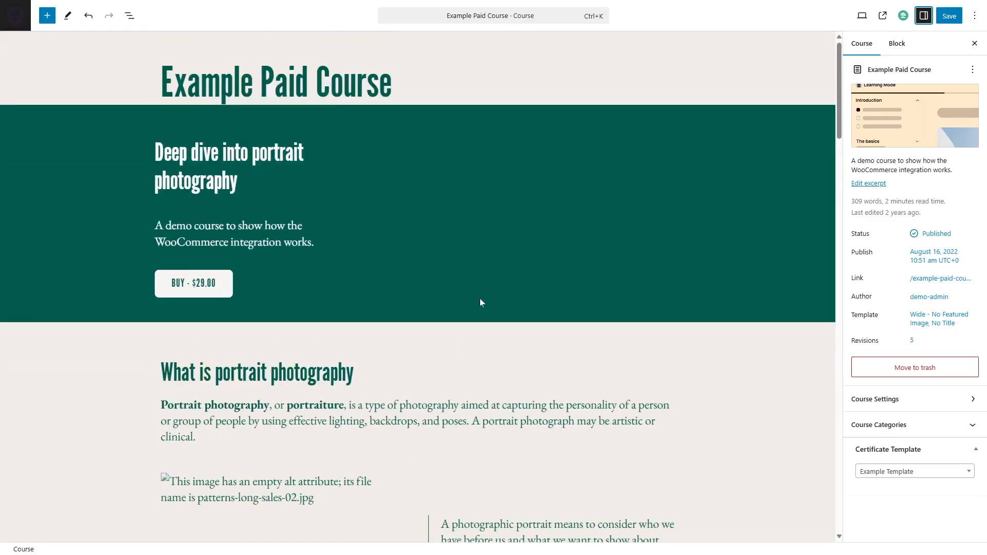
Step: Examine the course's Sensei pricing settings and the name, price and description fields for creating a new product, without creating one
{"action": "left_click", "coordinate": [904, 17]}
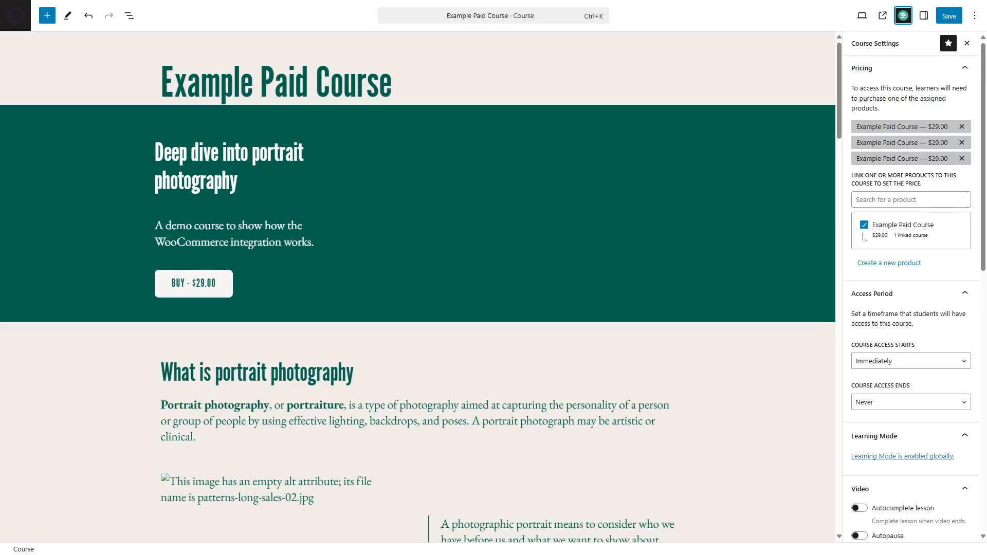
{"action": "left_click", "coordinate": [879, 264]}
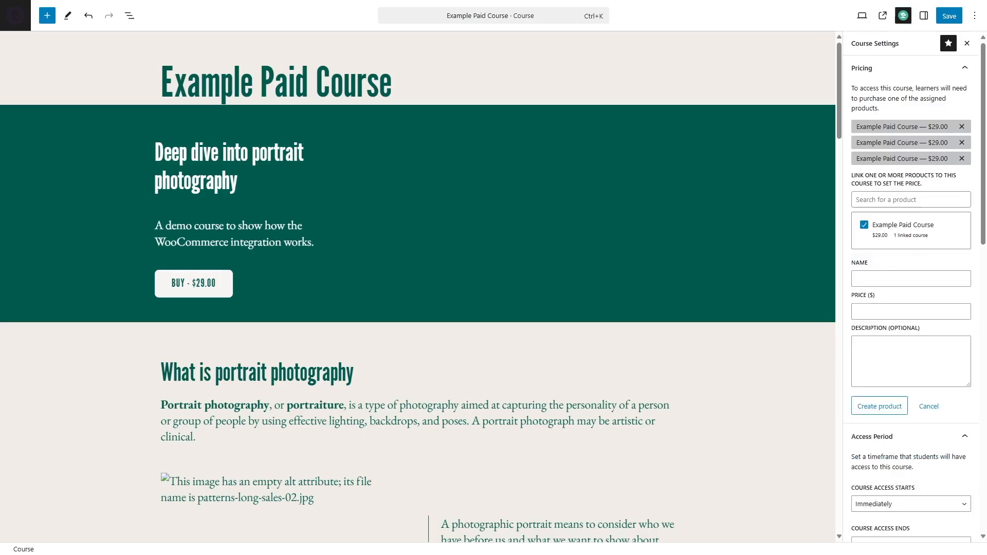
{"action": "left_click", "coordinate": [928, 406]}
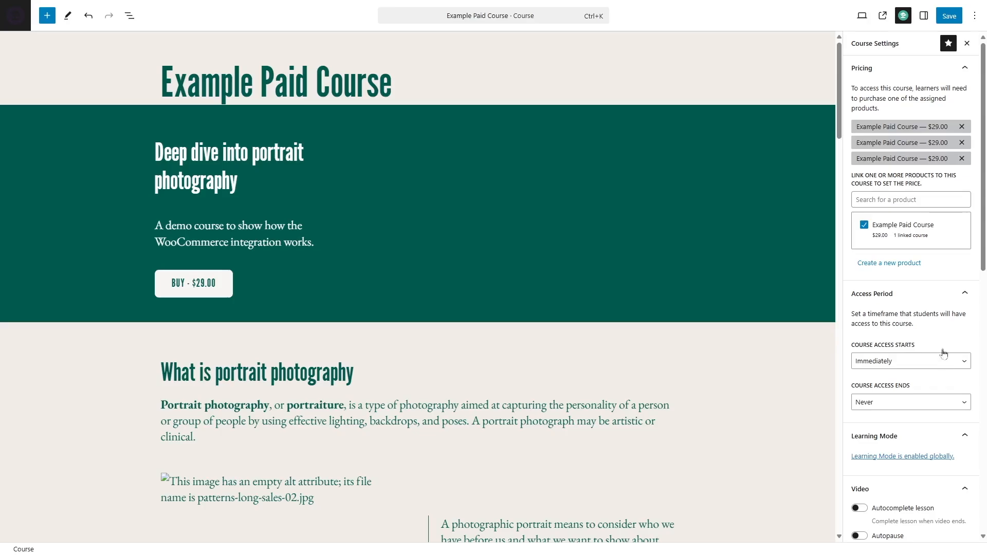
Step: Examine the options for when course access starts and ends, keeping Immediately and Never
{"action": "left_click", "coordinate": [892, 360]}
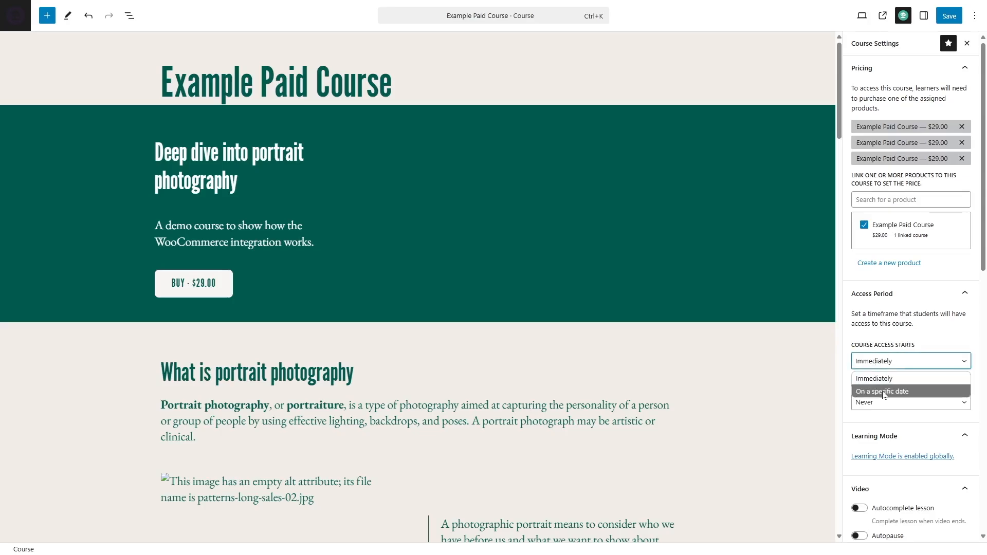
{"action": "left_click", "coordinate": [921, 362]}
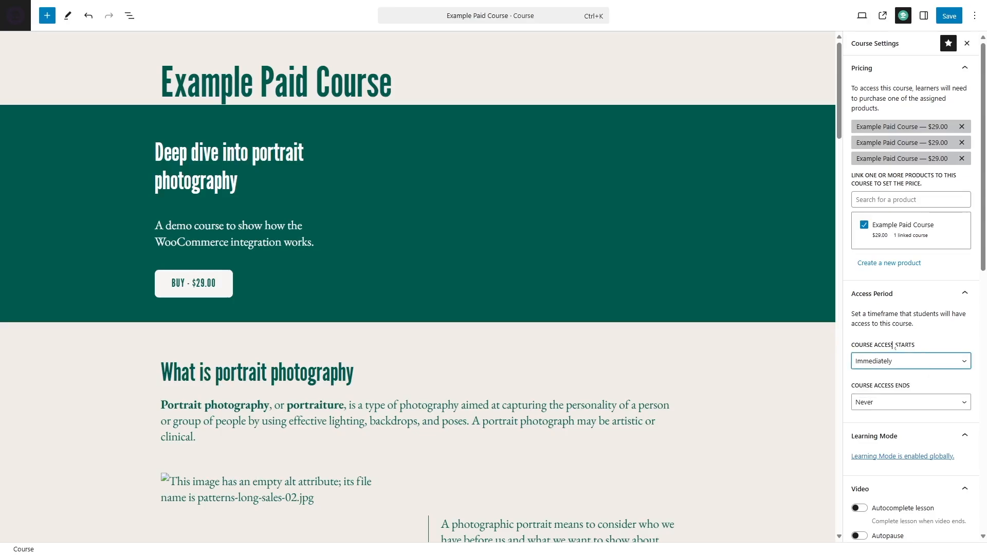
{"action": "left_click", "coordinate": [869, 405]}
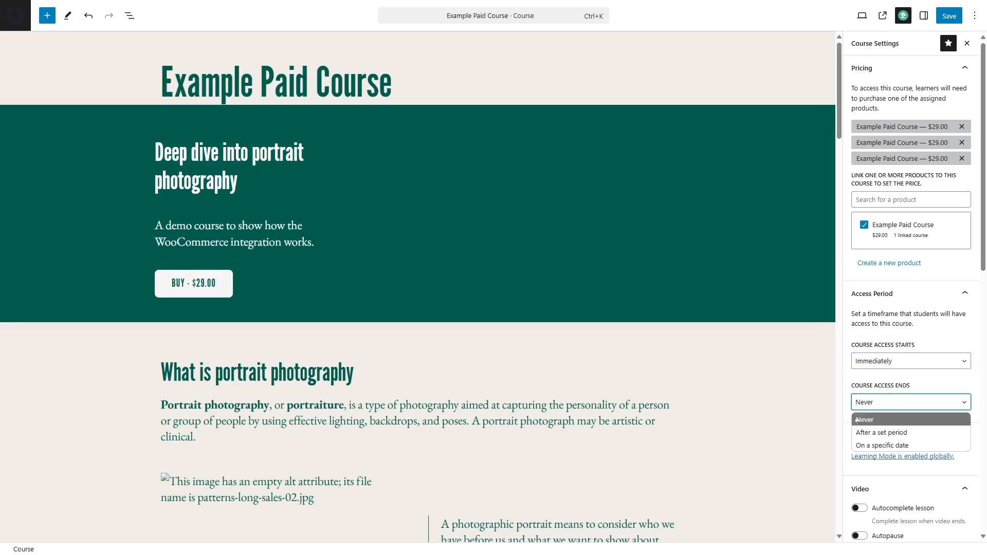
{"action": "left_click", "coordinate": [792, 401]}
{"action": "left_click", "coordinate": [876, 403]}
{"action": "left_click", "coordinate": [876, 421]}
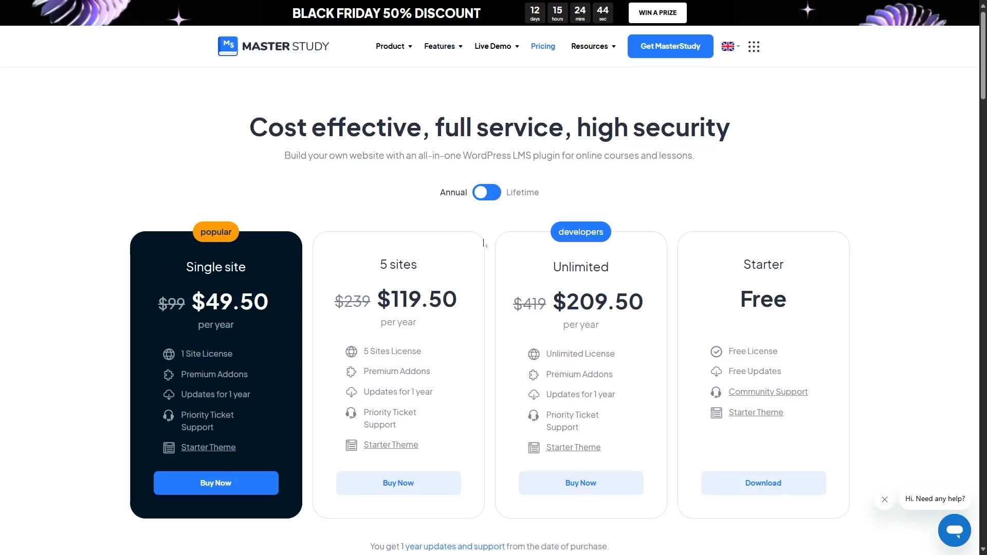
Step: Compare MasterStudy's annual and lifetime plan prices, and read Sensei's pricing plans including Sensei Agency
{"action": "left_click", "coordinate": [487, 198]}
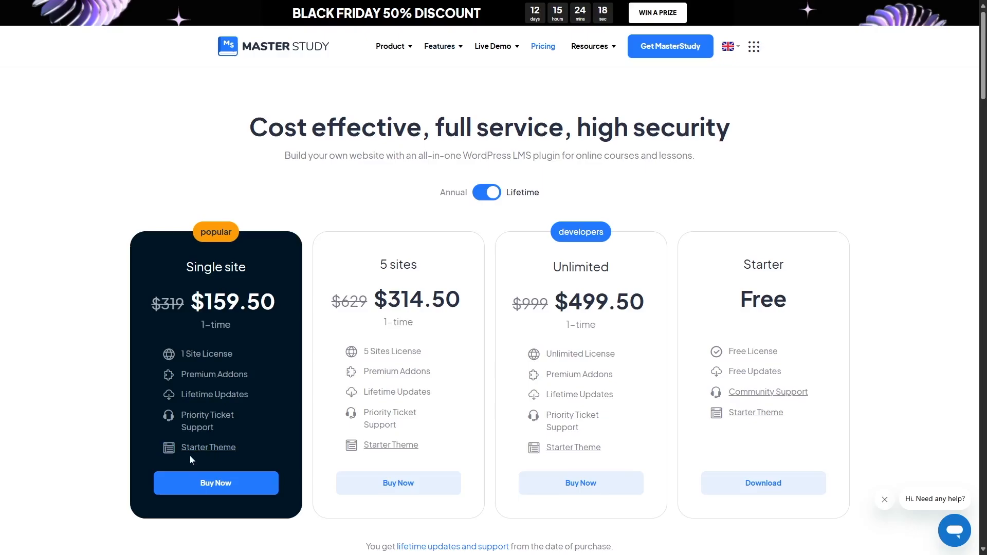
{"action": "left_click", "coordinate": [484, 198]}
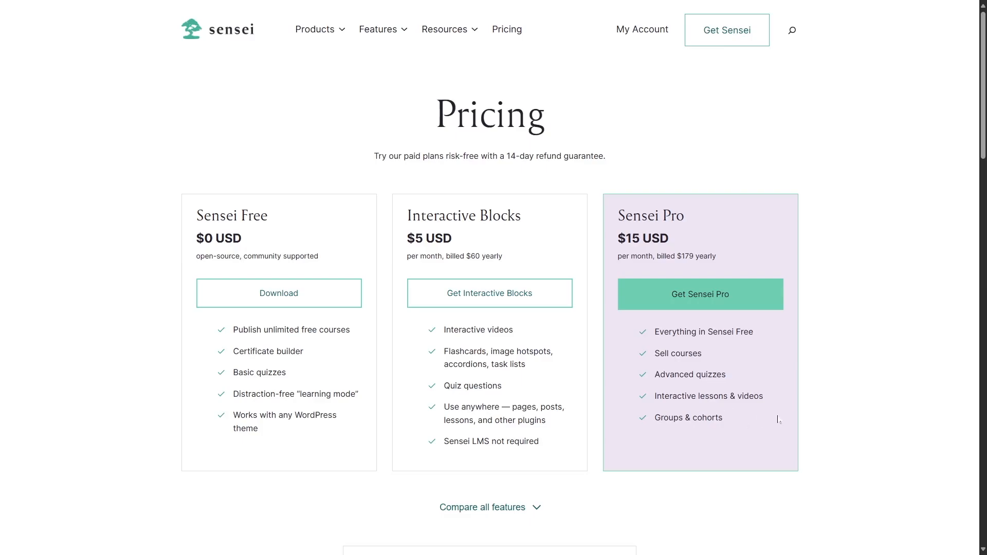
{"action": "scroll", "coordinate": [566, 379], "scroll_direction": "down", "scroll_amount": 6}
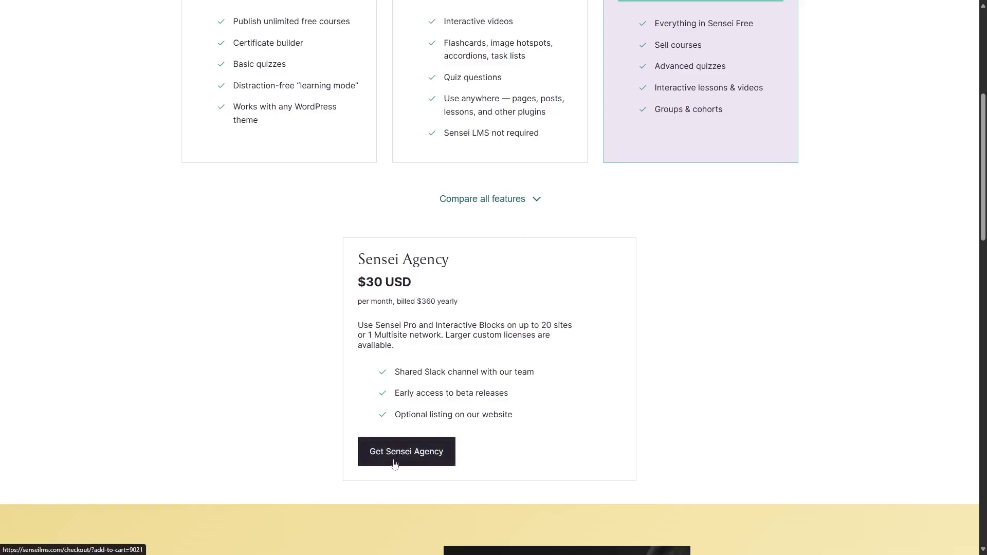
{"action": "scroll", "coordinate": [851, 275], "scroll_direction": "down", "scroll_amount": 7}
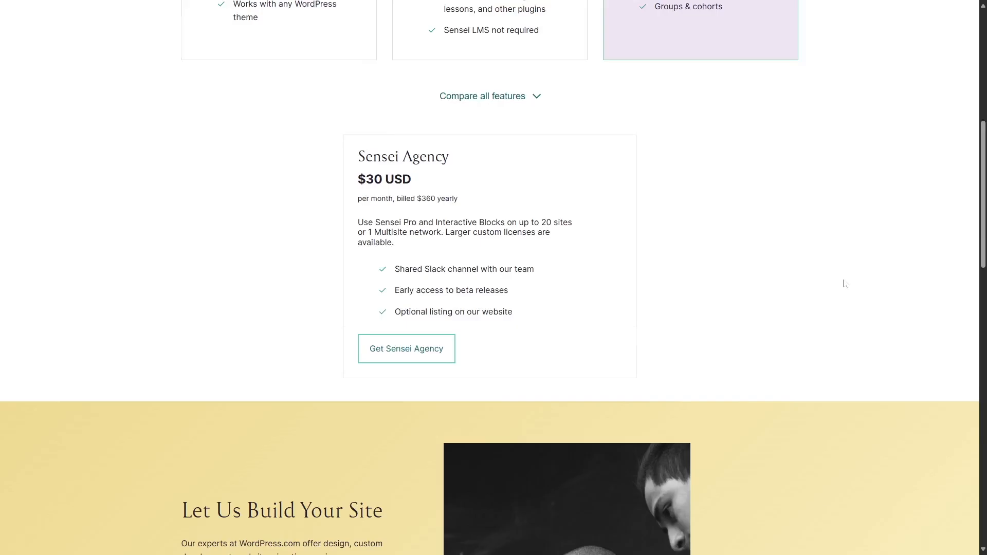